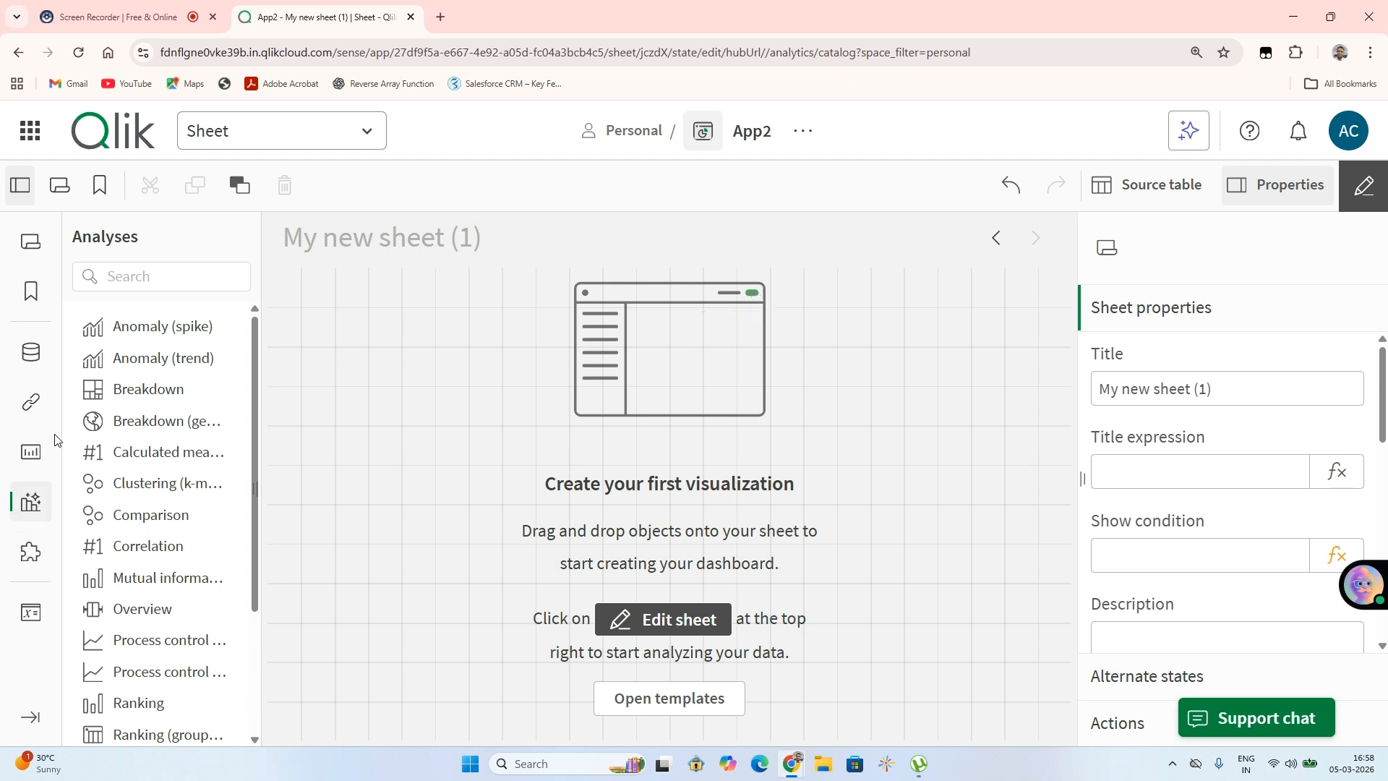
Open the chart list and place a Map chart onto the empty sheet
click(33, 452)
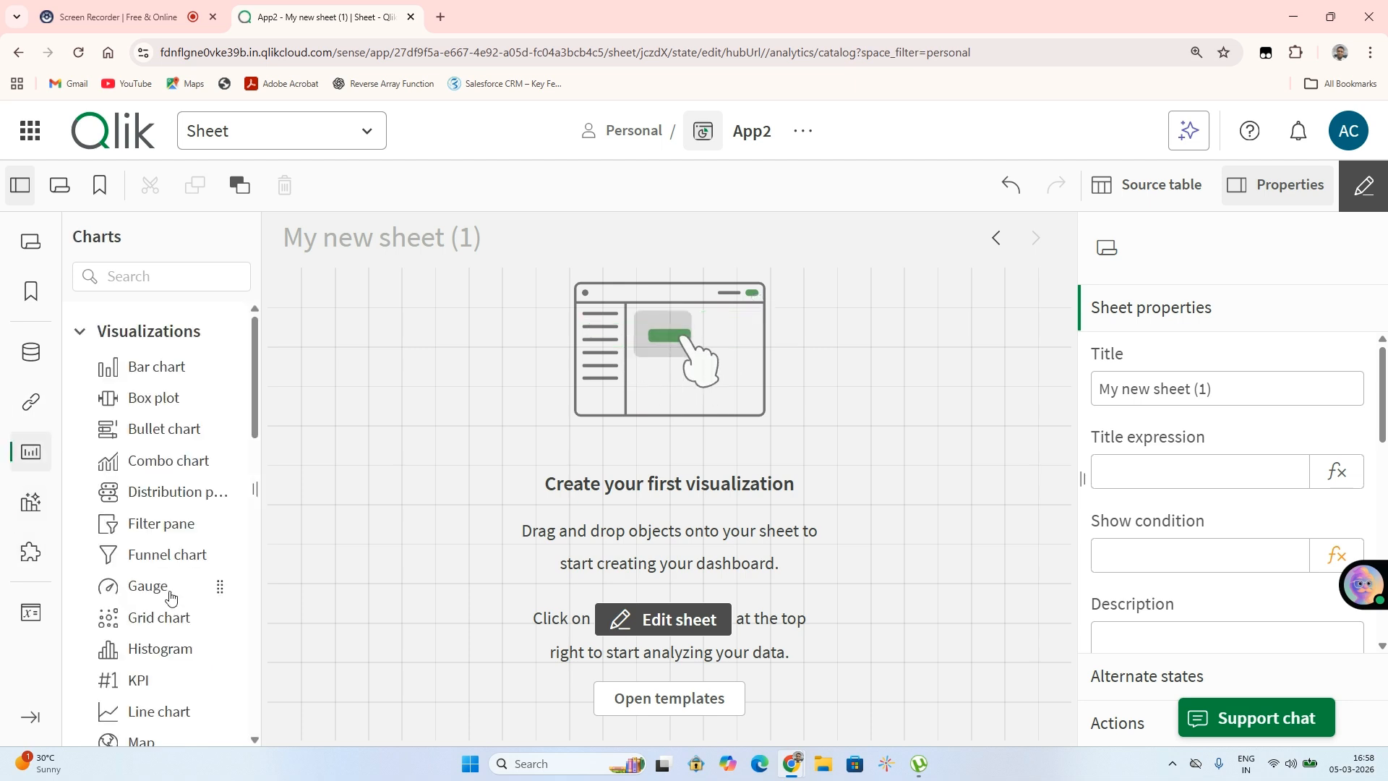
scroll(168, 595, down, 3)
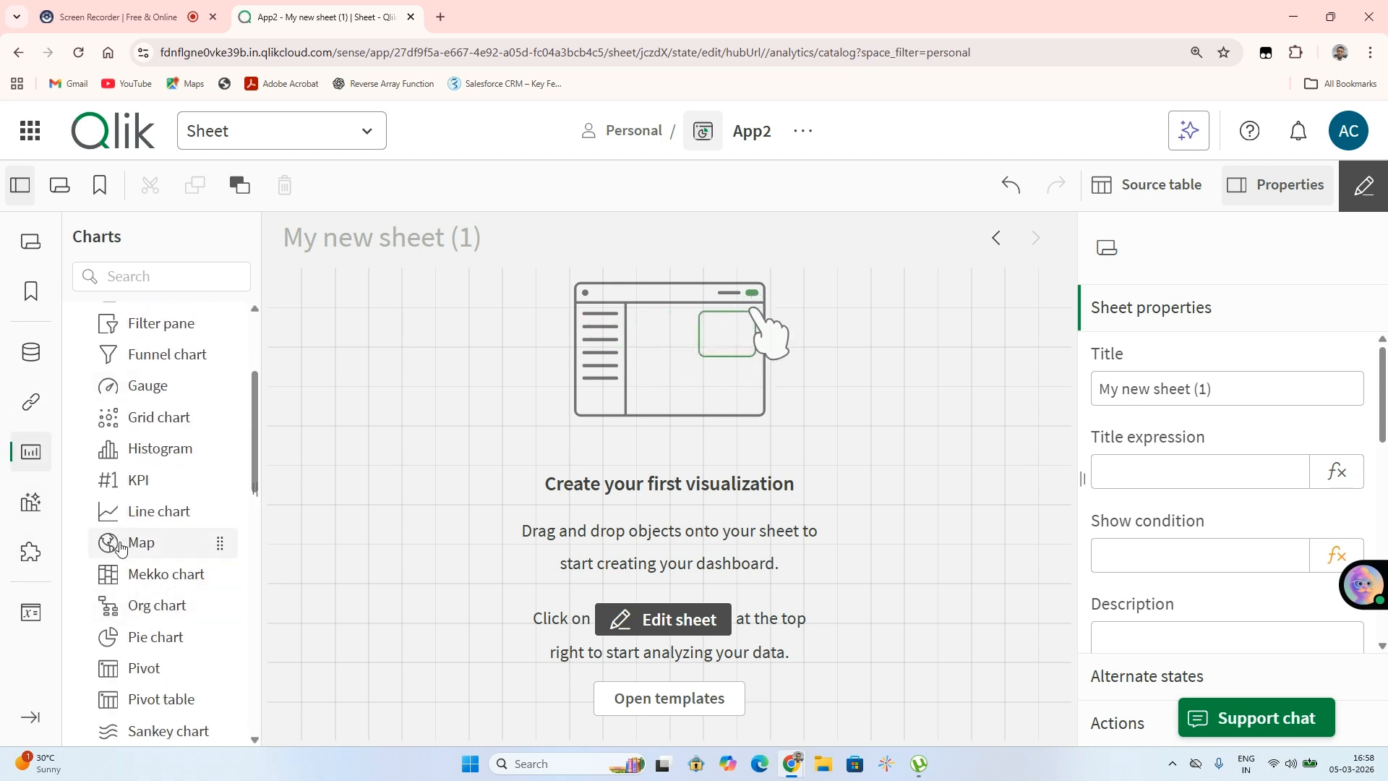
drag(121, 550, 514, 345)
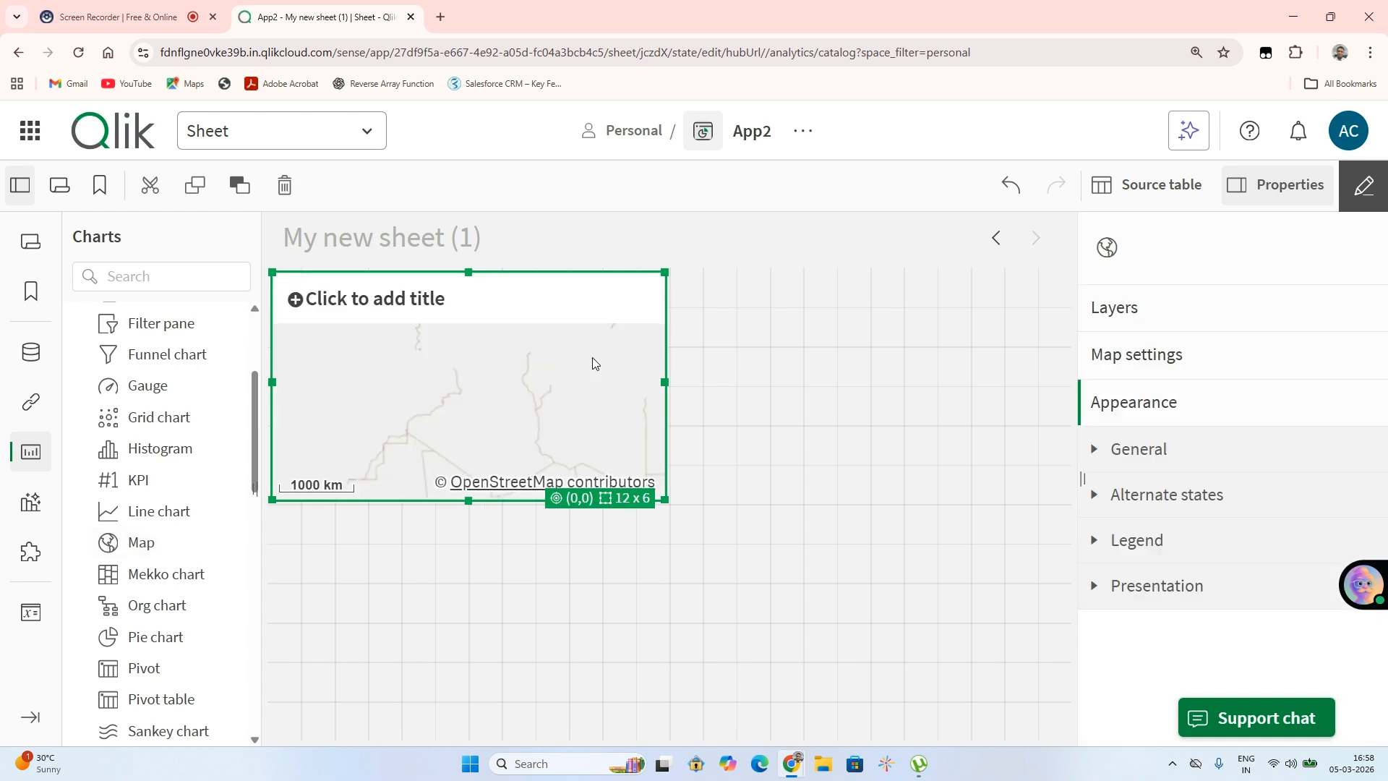
Open the map's layers and browse the available layer types before returning to the layer list
click(1132, 328)
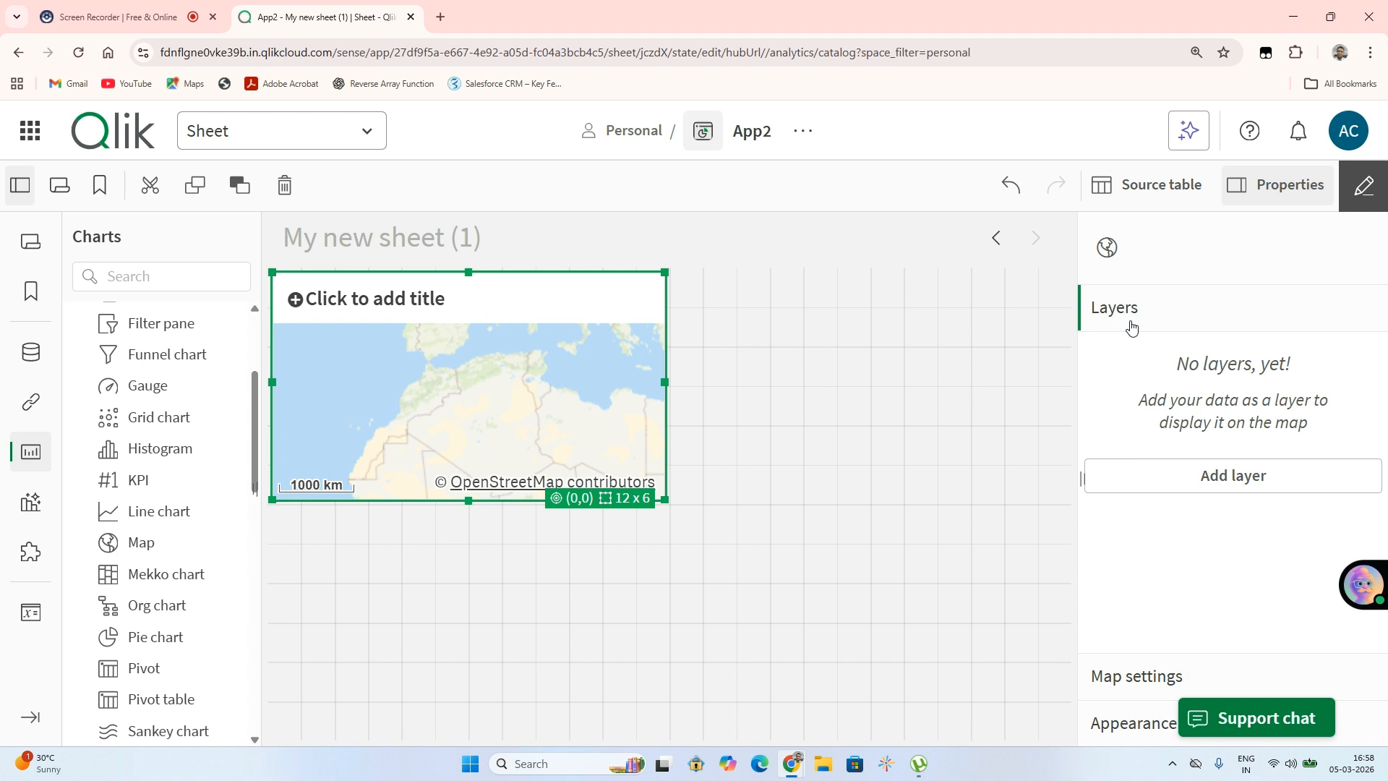
click(1179, 477)
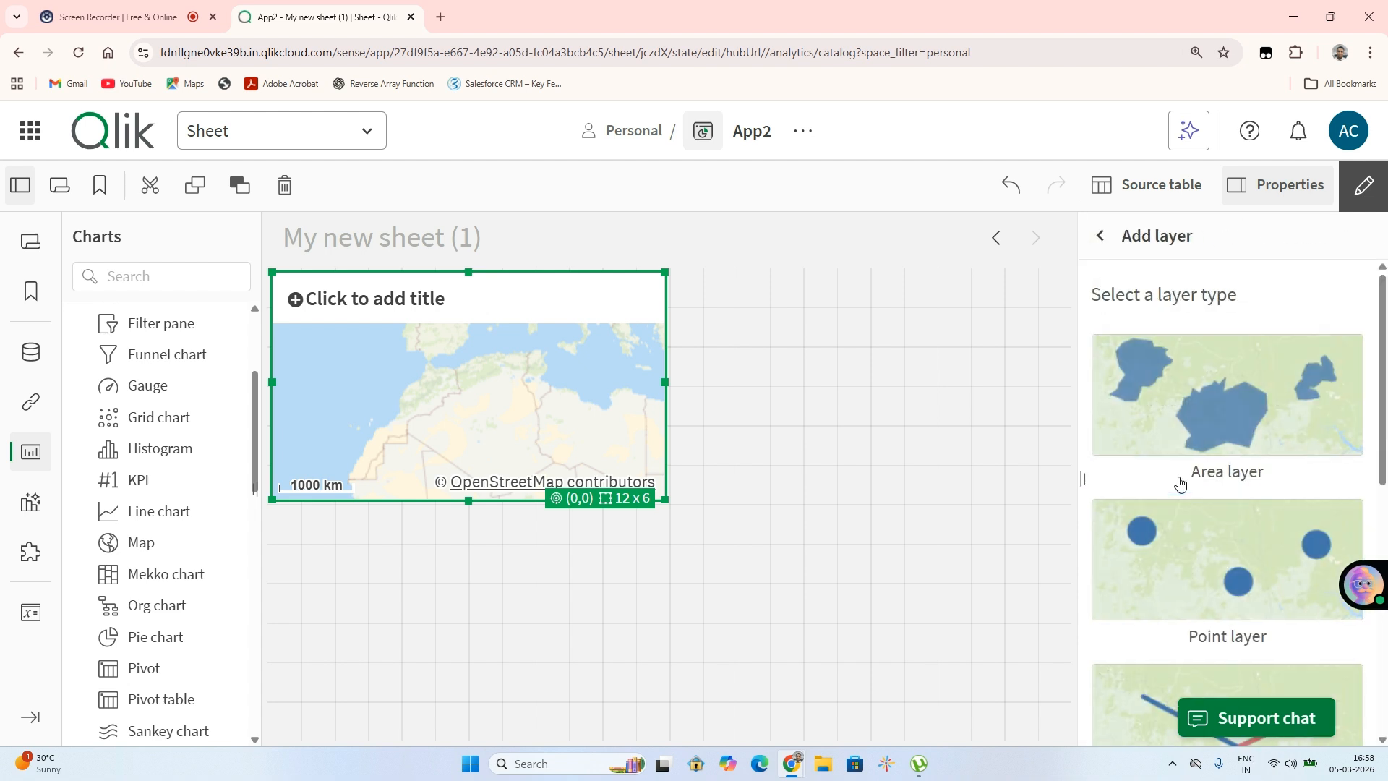
scroll(1134, 412, down, 3)
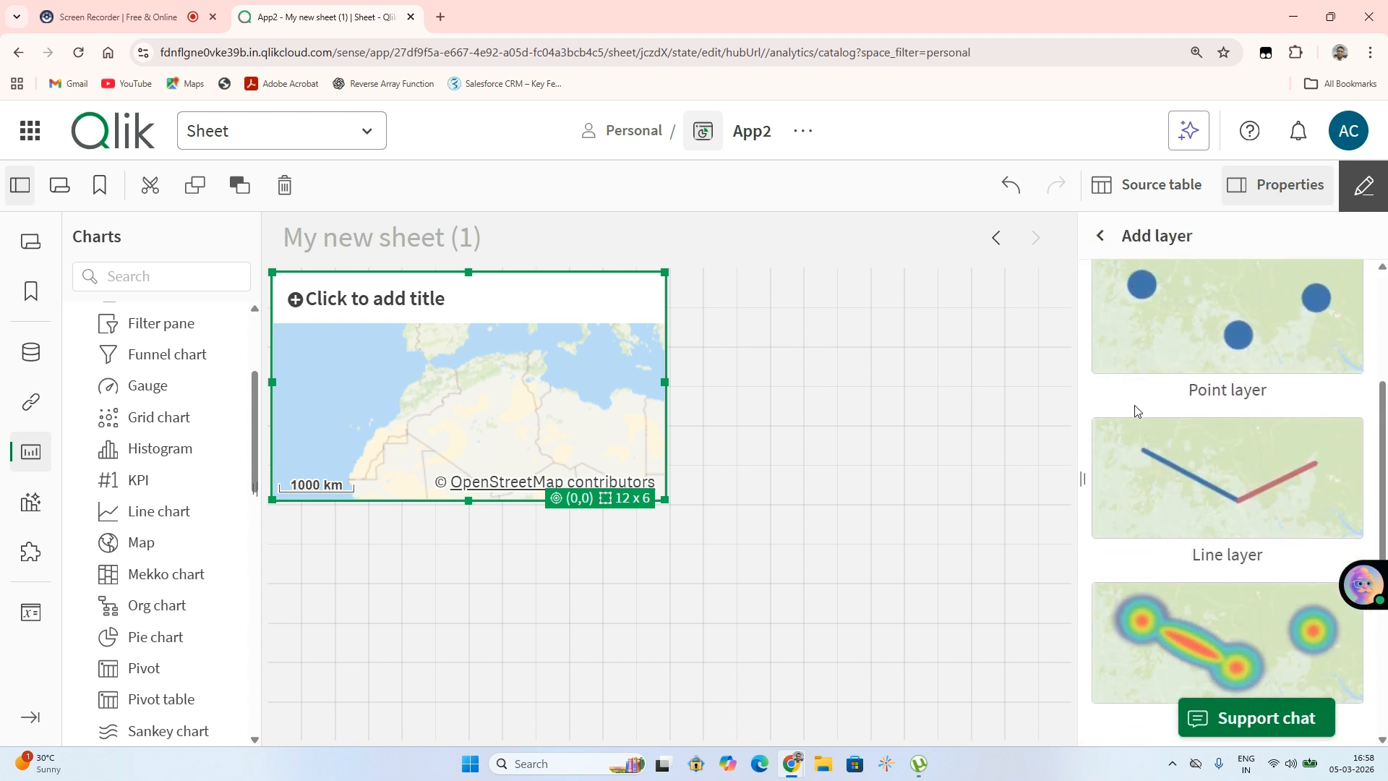
scroll(1136, 411, down, 4)
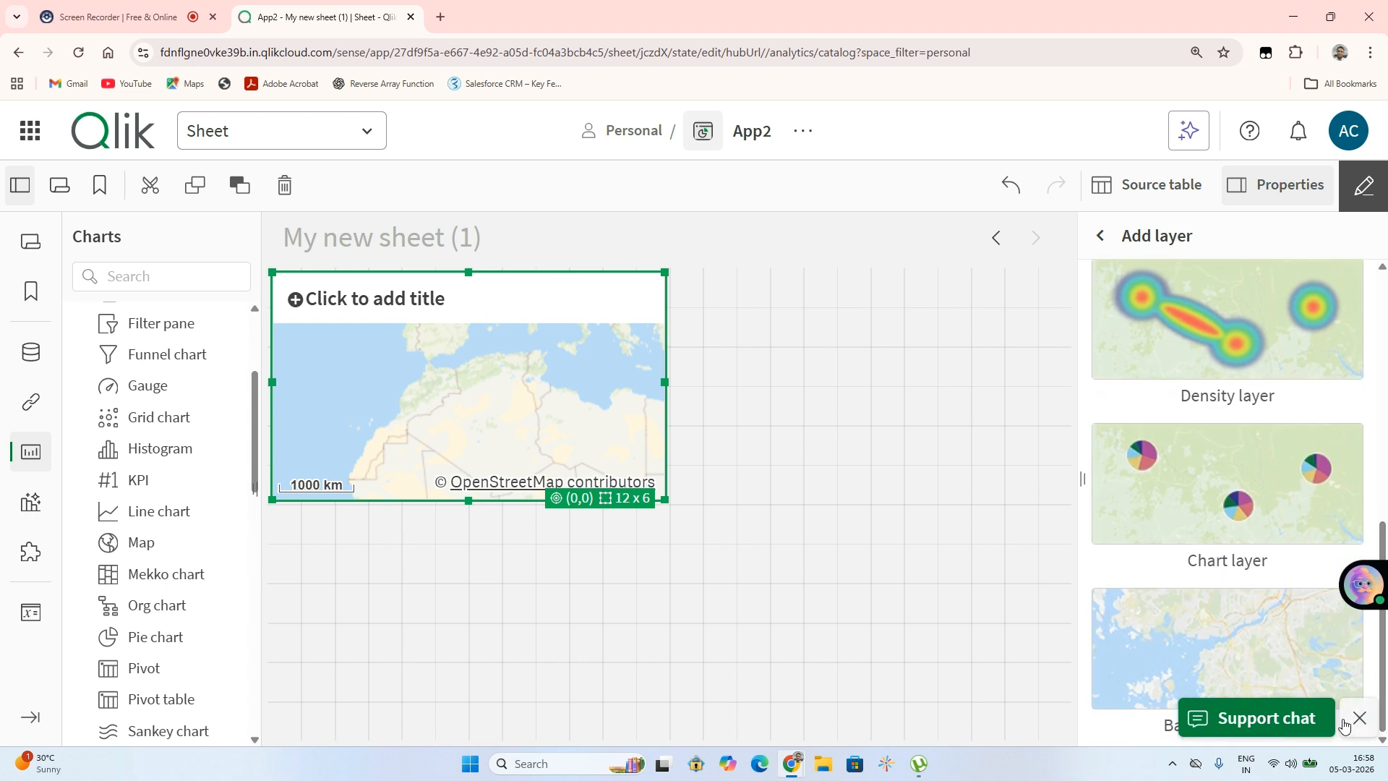
click(1358, 719)
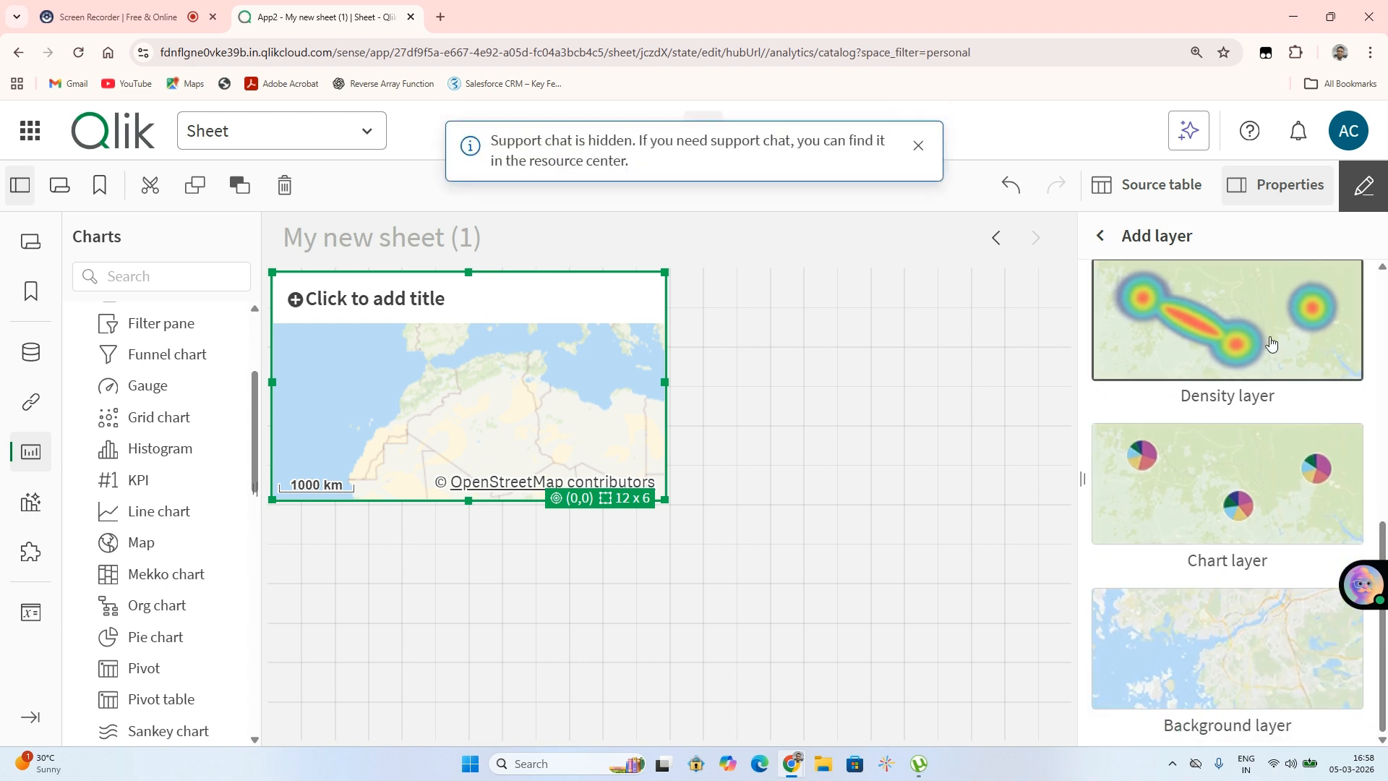
scroll(1272, 343, up, 8)
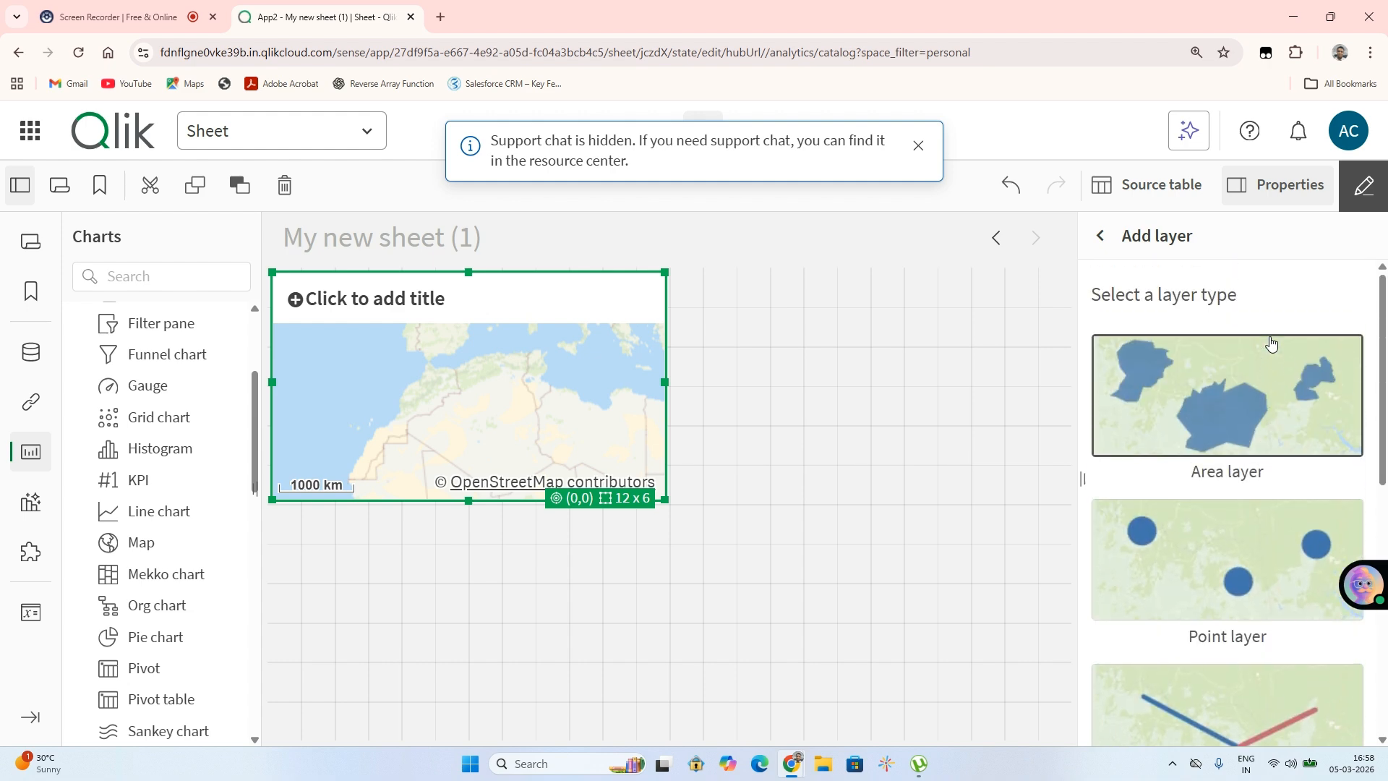
scroll(1246, 565, down, 3)
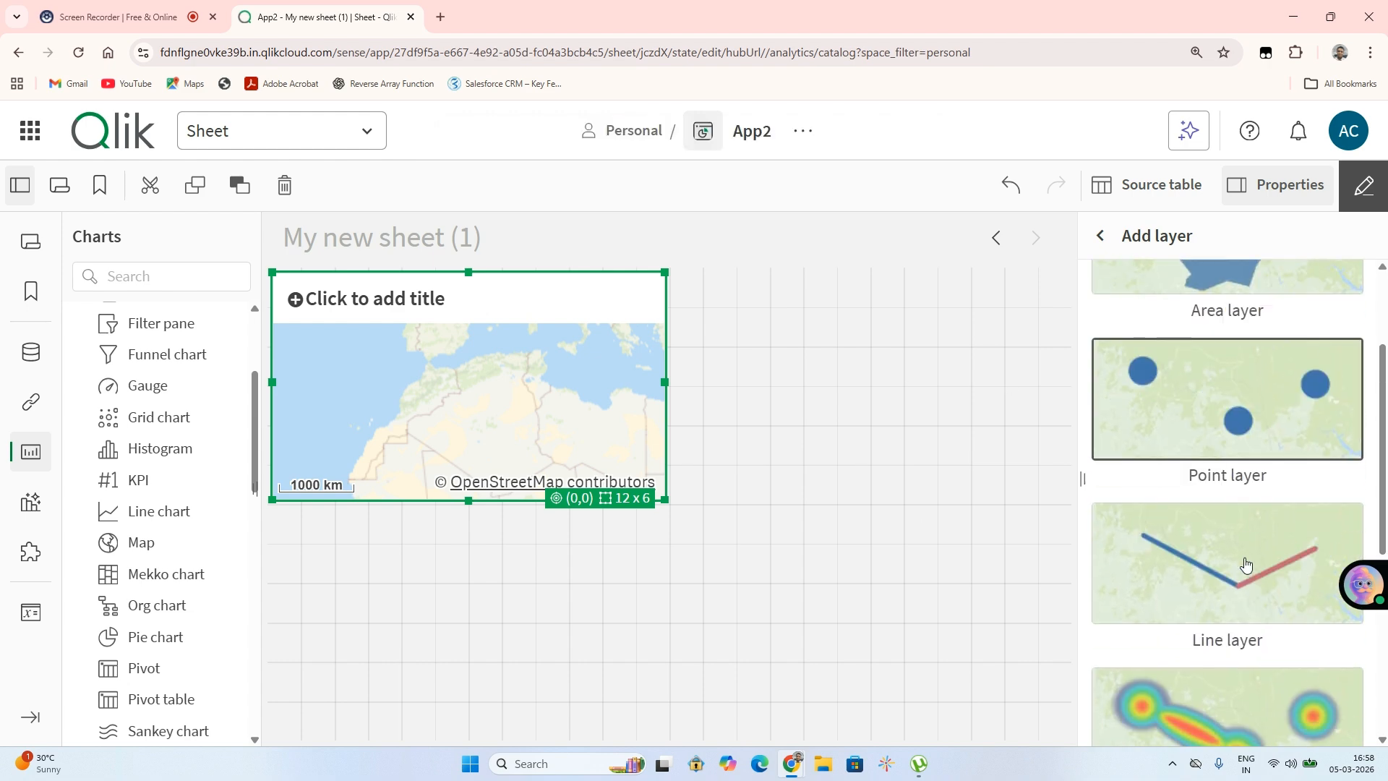
scroll(1247, 566, up, 3)
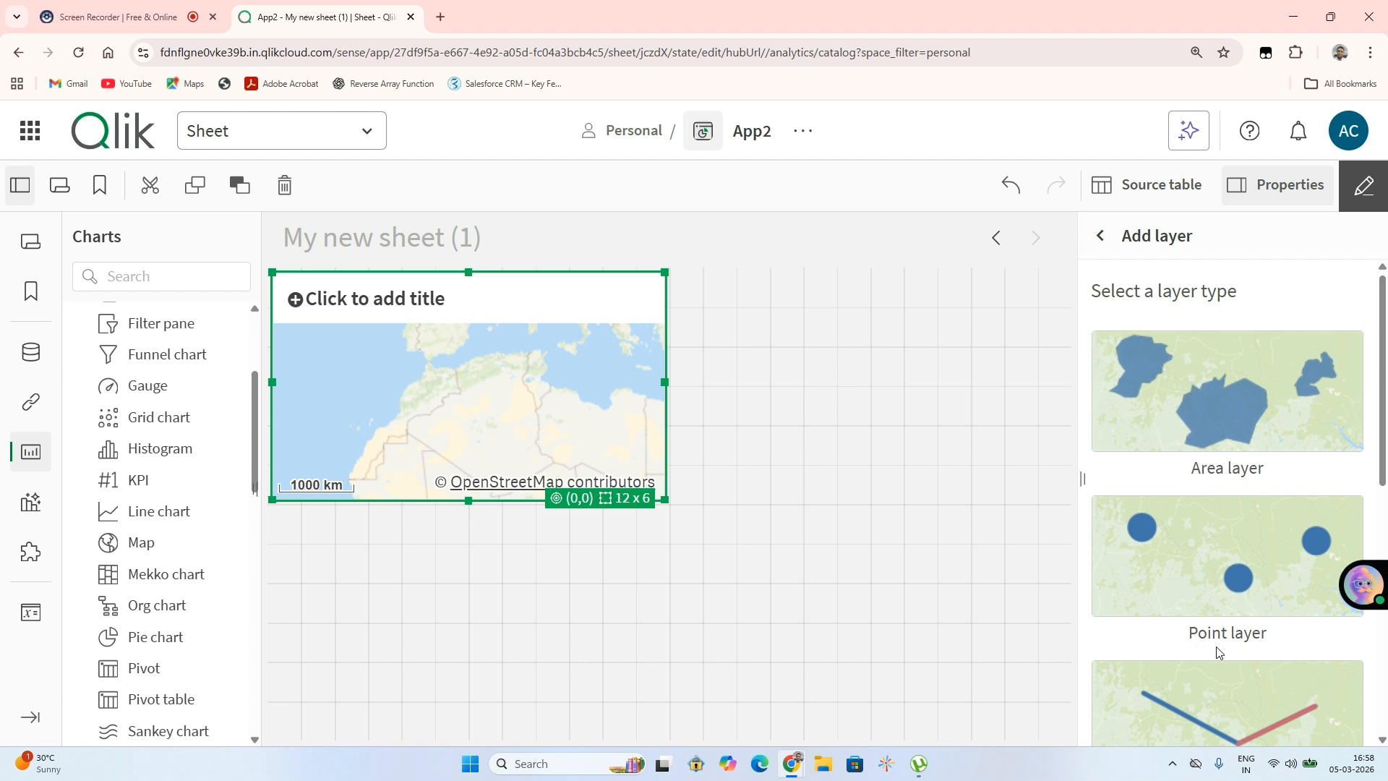
scroll(1217, 581, down, 6)
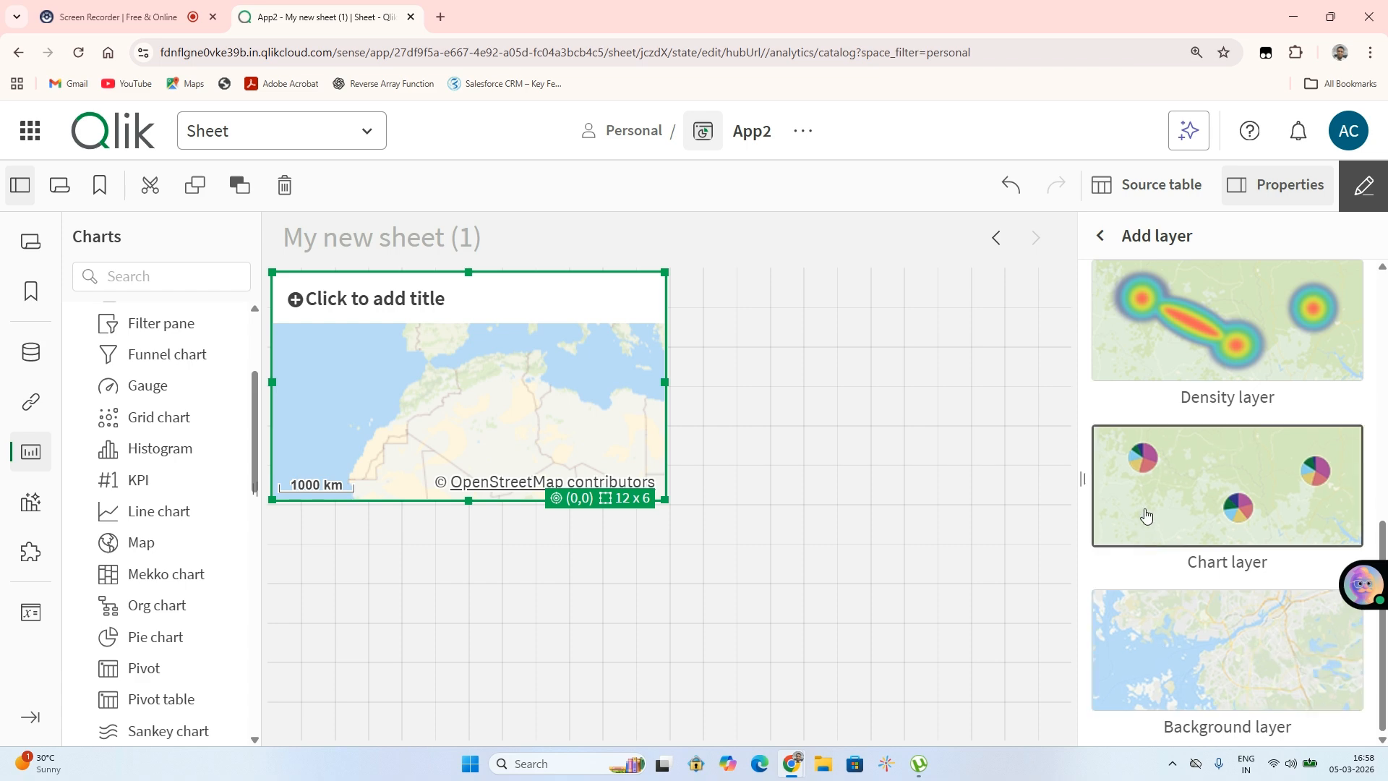
scroll(1148, 510, up, 2)
scroll(1148, 510, up, 3)
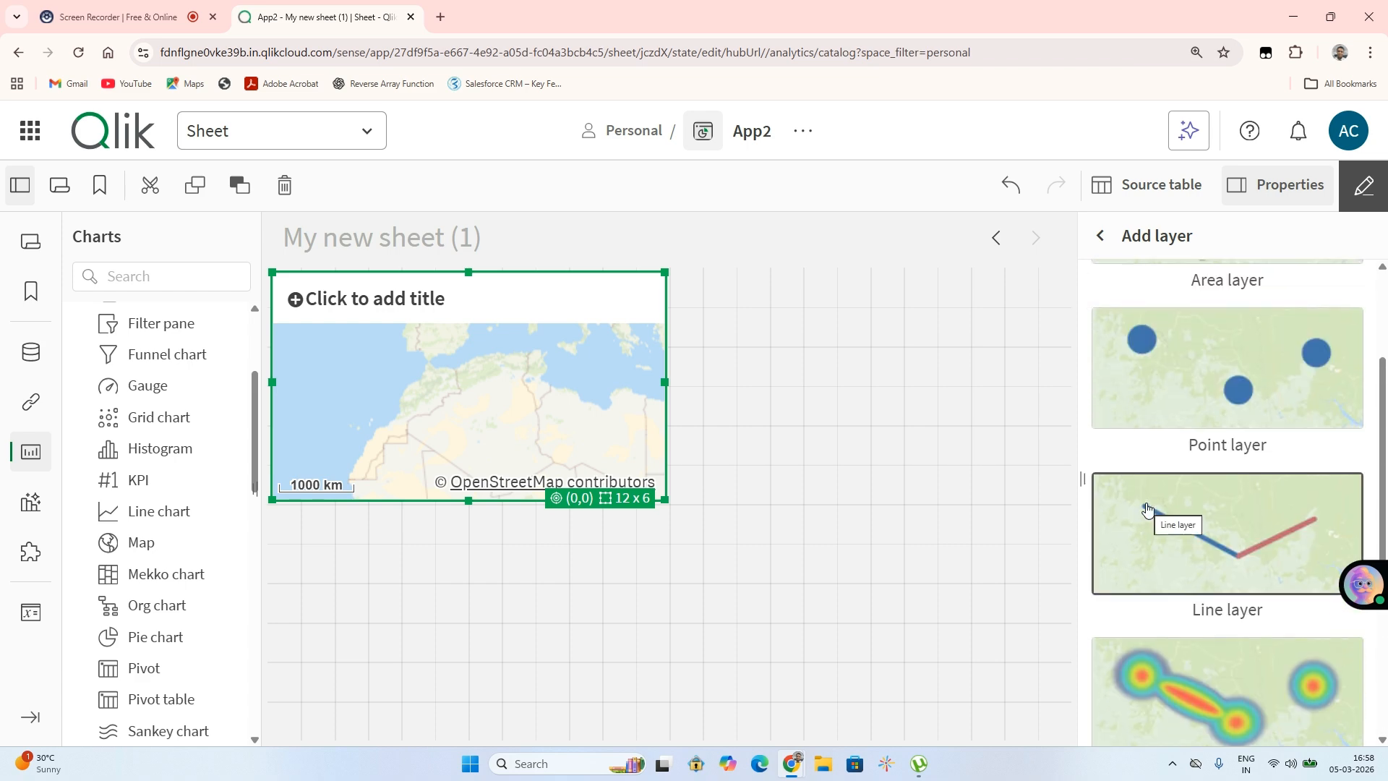
scroll(1147, 509, up, 2)
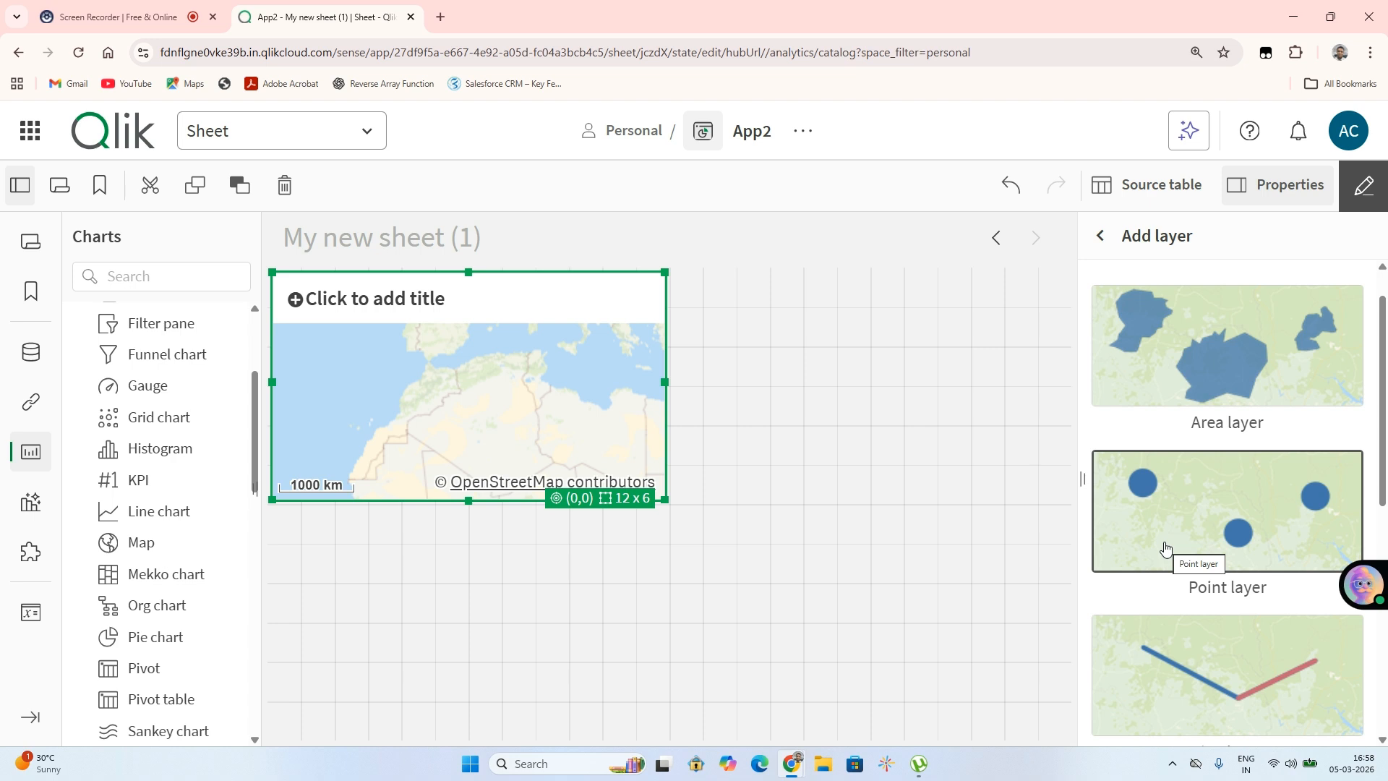
scroll(1348, 476, up, 1)
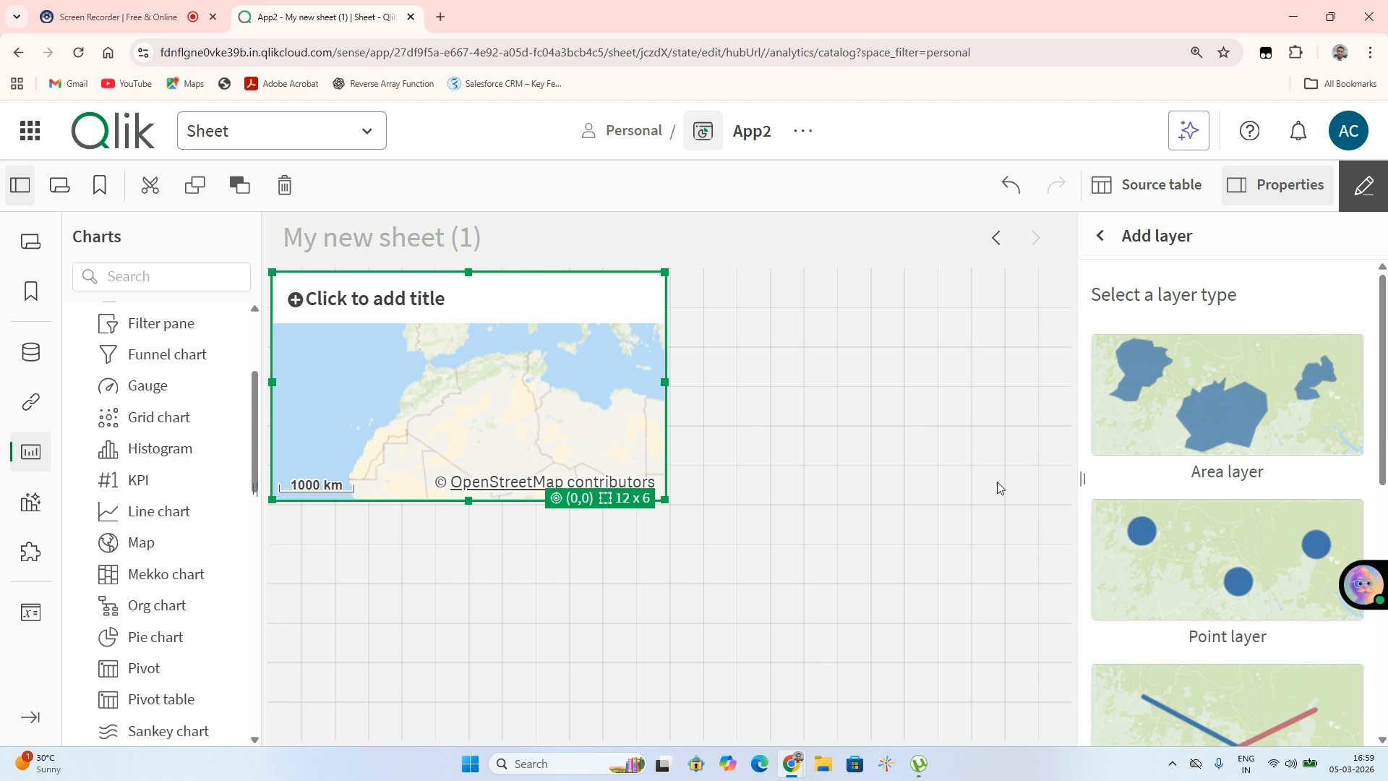
click(1104, 237)
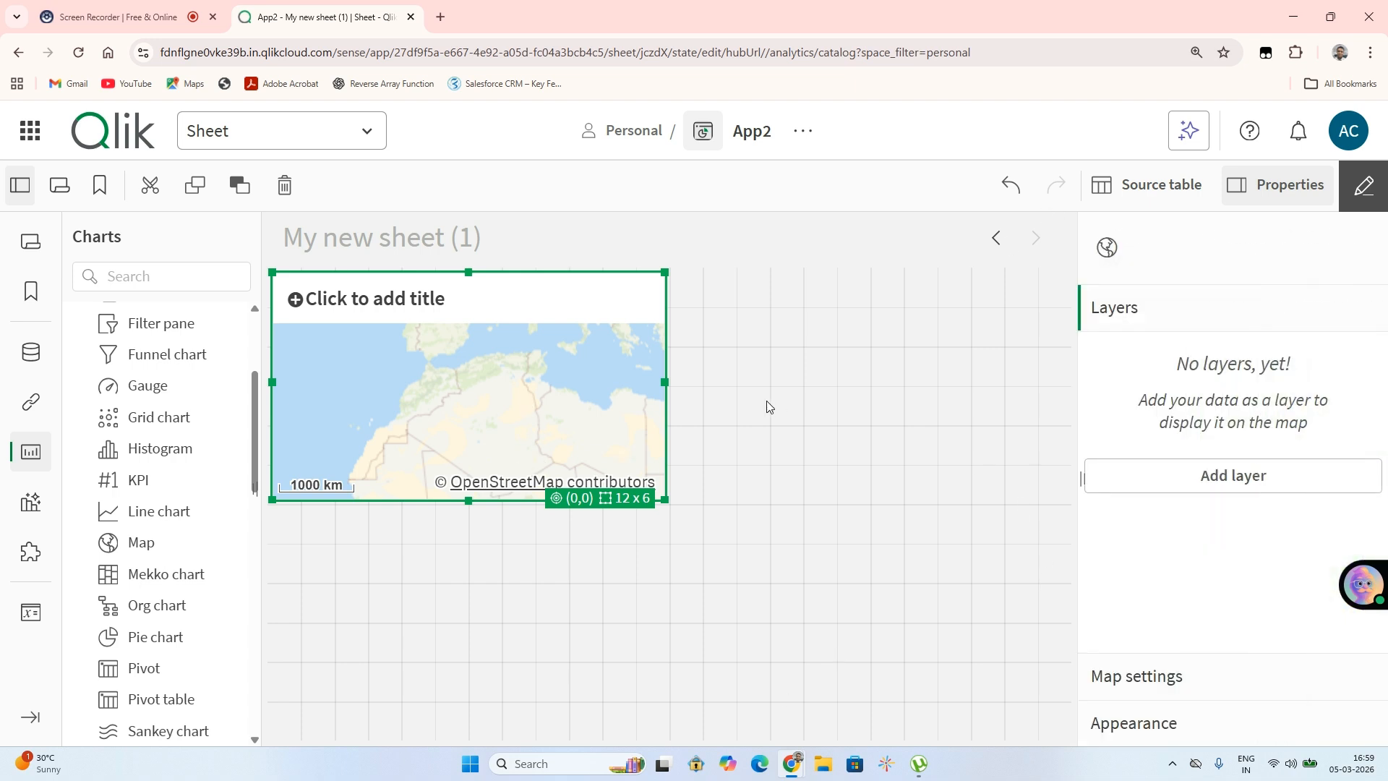
Resize the map chart to fill about 23 x 12 grid units of the sheet
drag(666, 382, 864, 381)
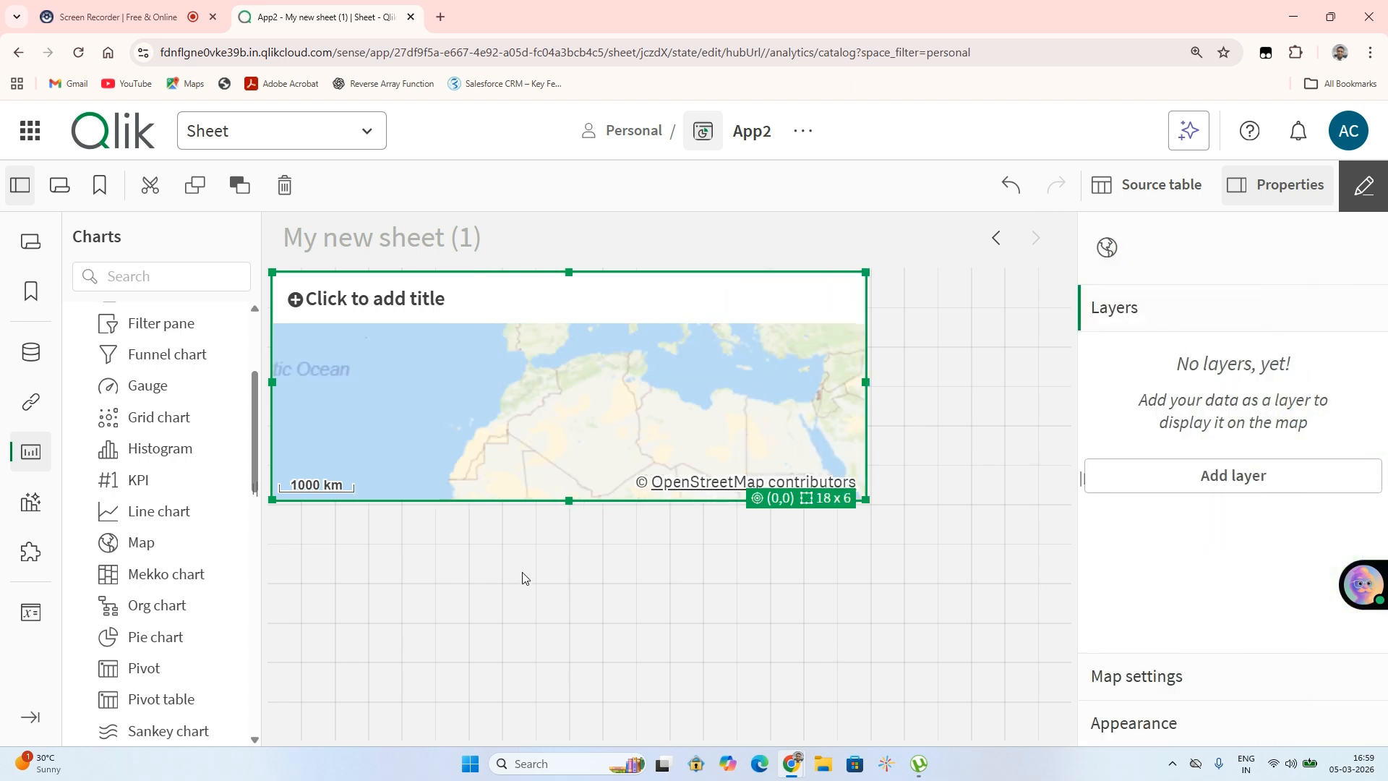
drag(569, 499, 573, 739)
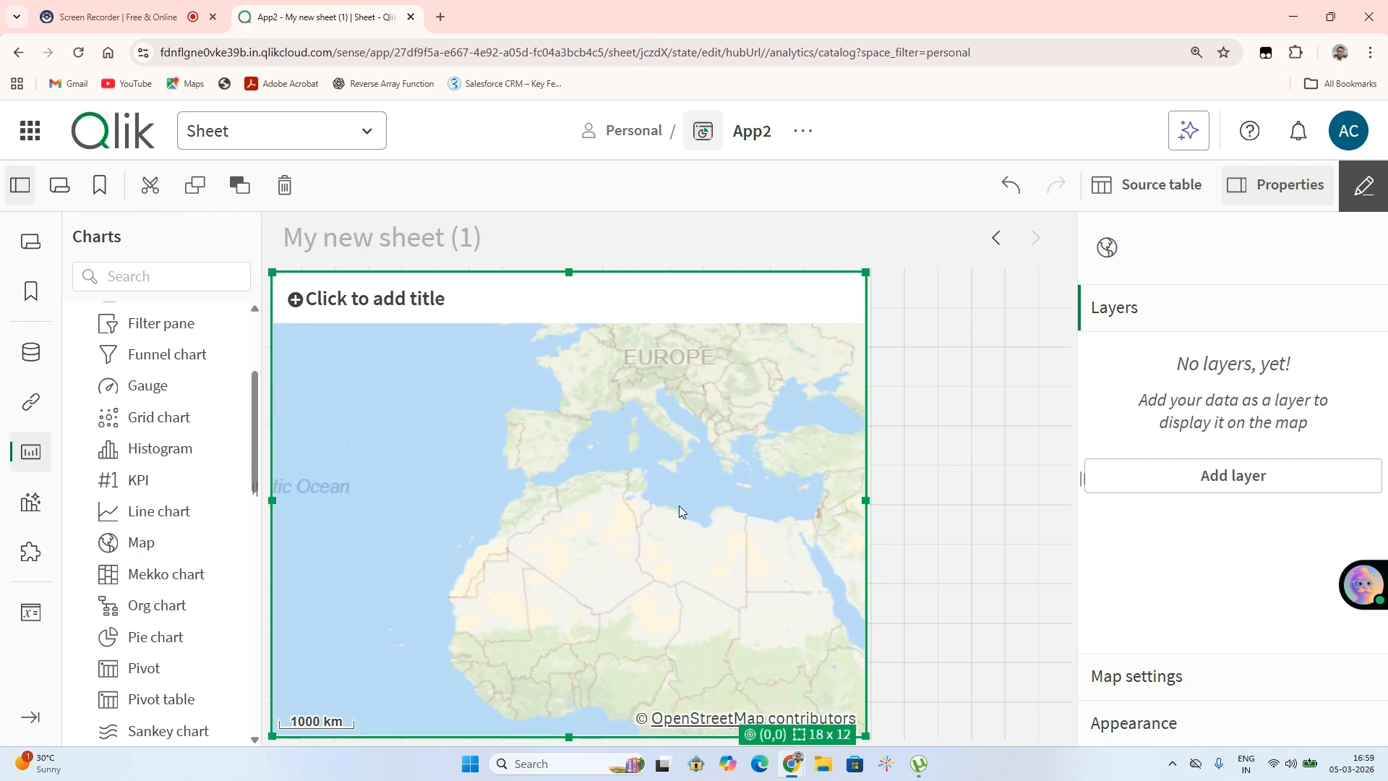
drag(865, 499, 1031, 477)
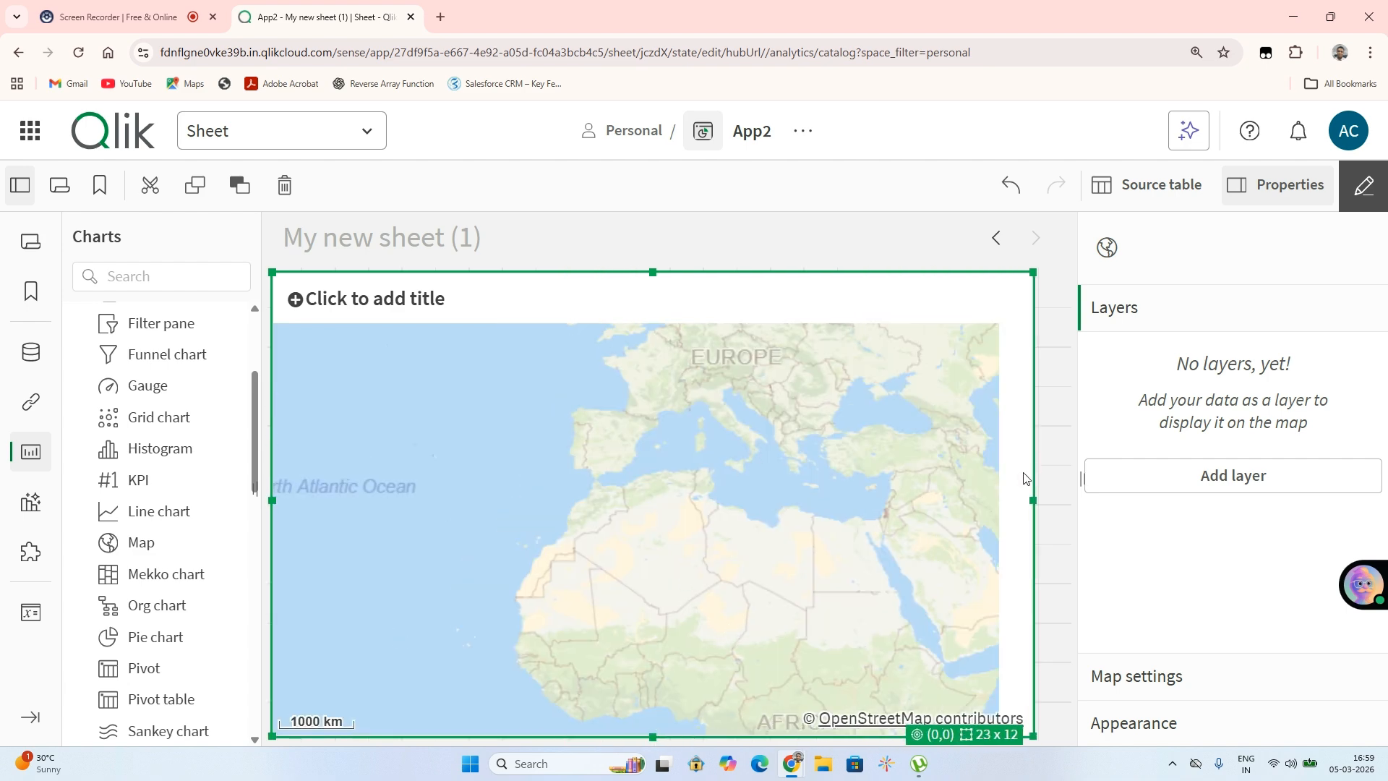
click(44, 4)
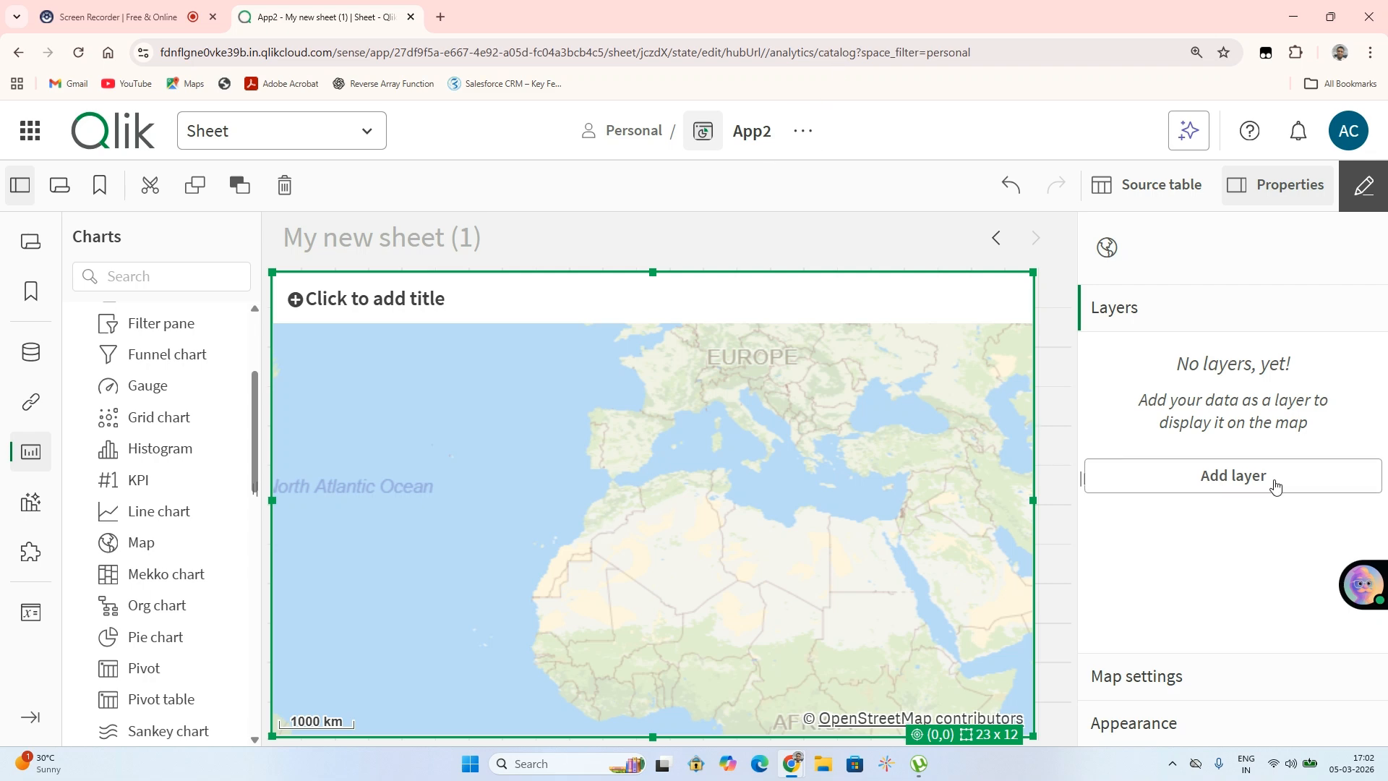
Add a point layer to the map with City as its dimension
click(1194, 481)
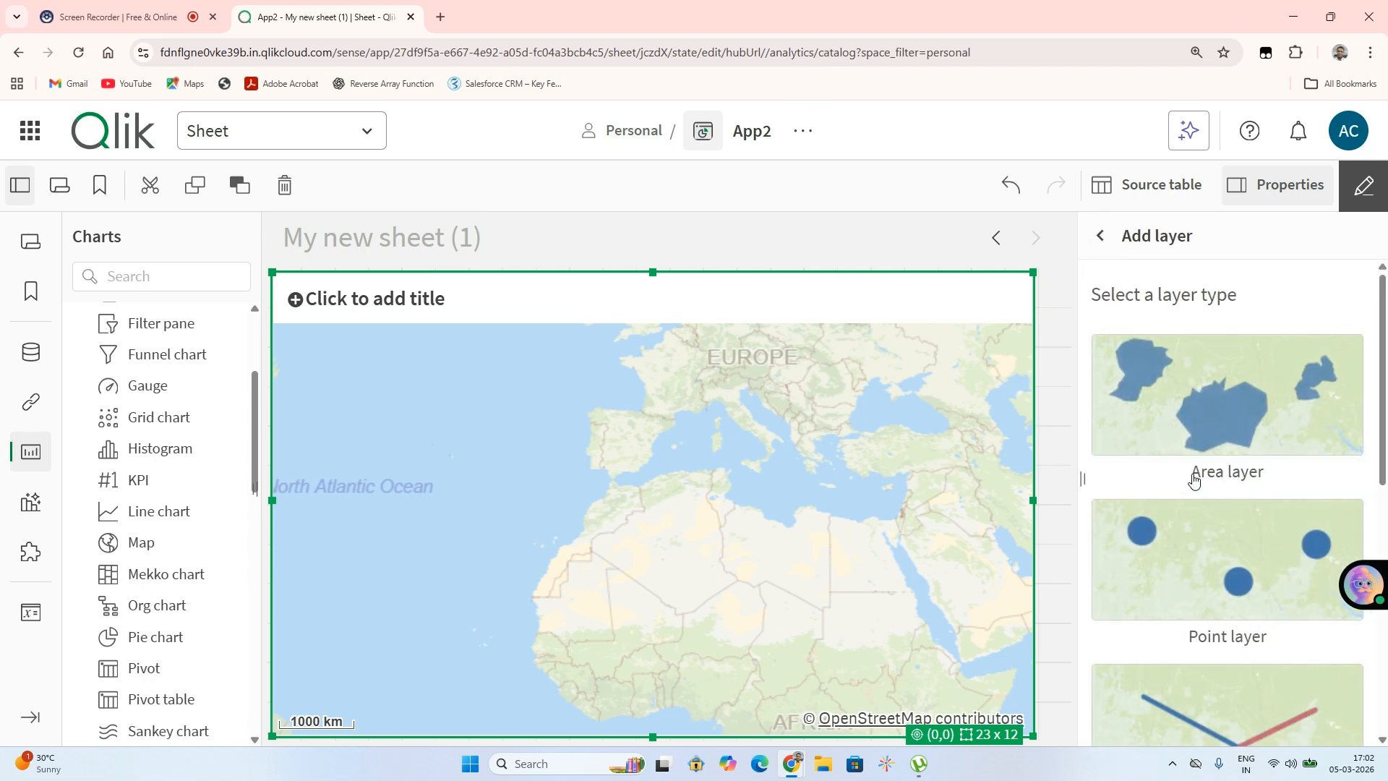
click(1228, 558)
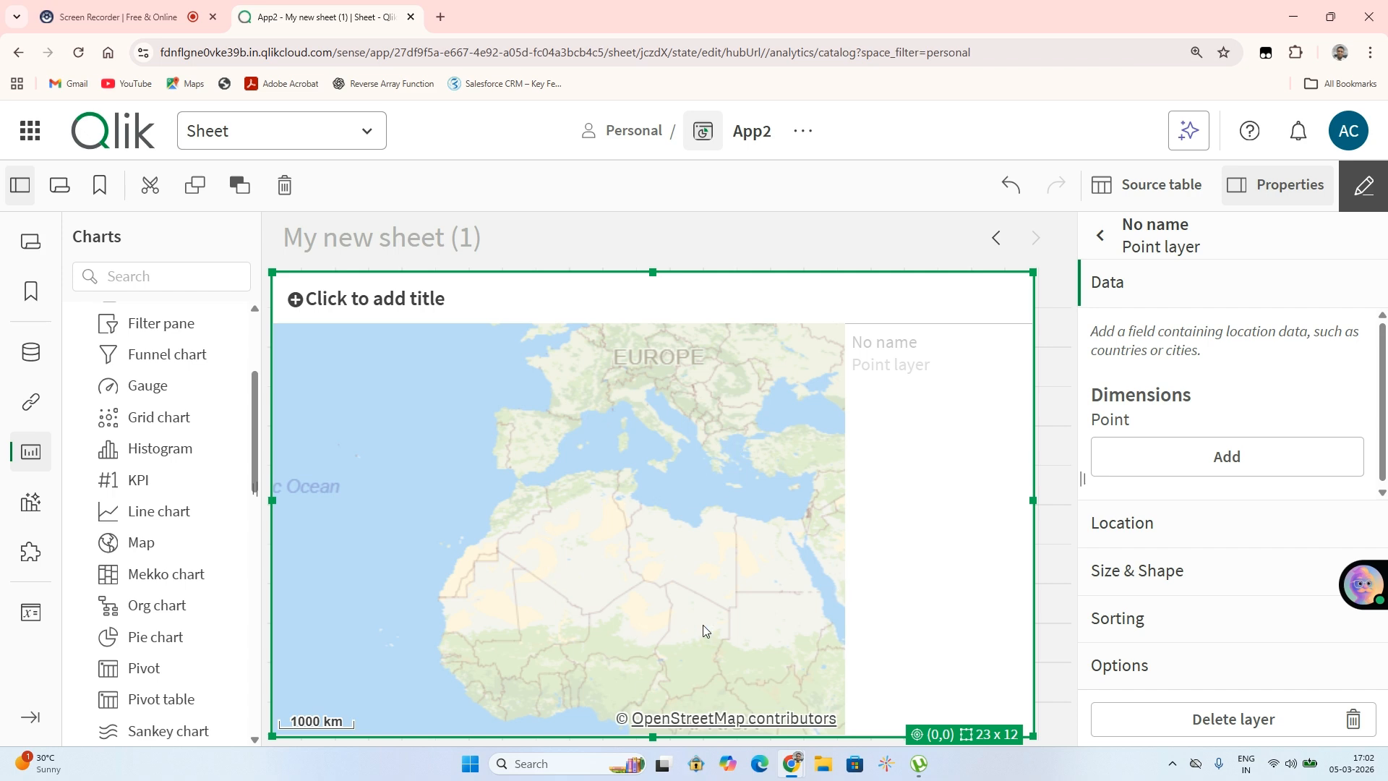
click(1136, 467)
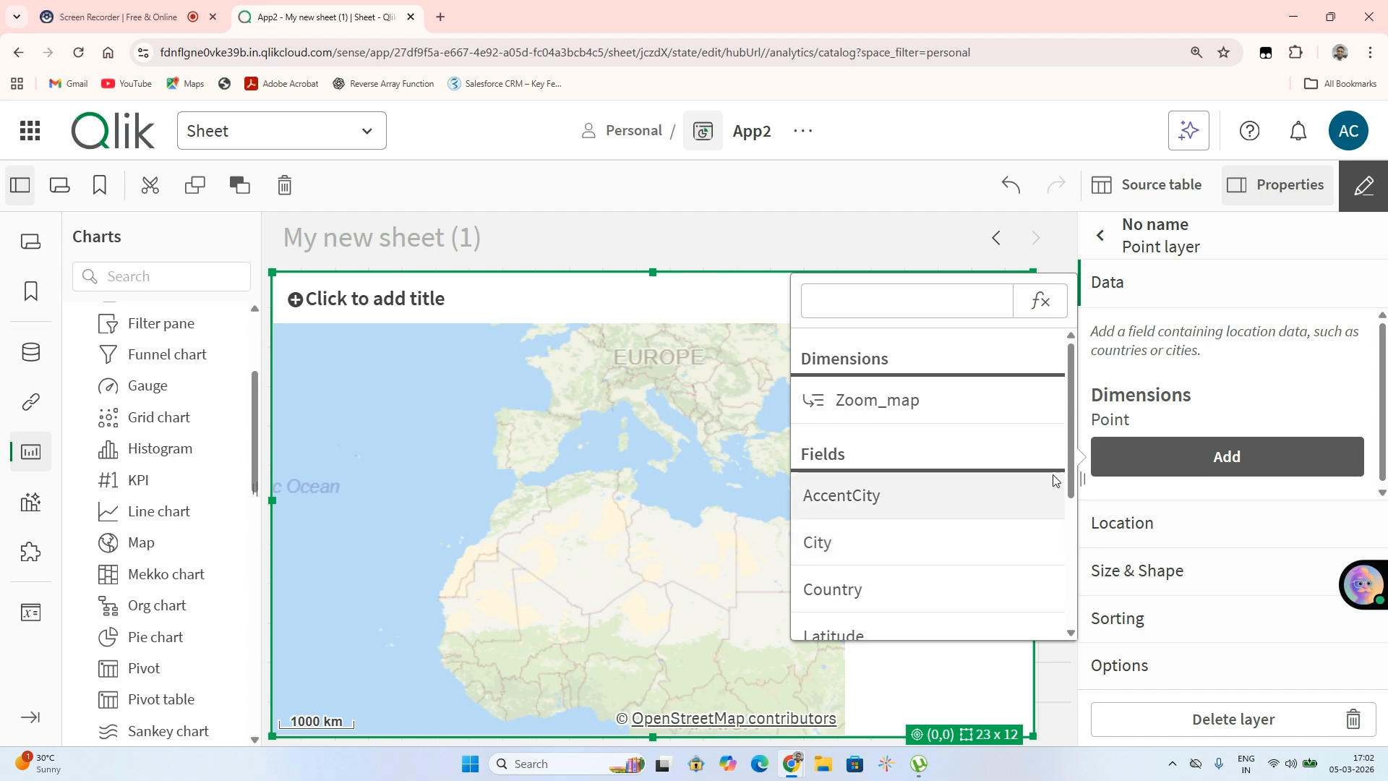
click(848, 555)
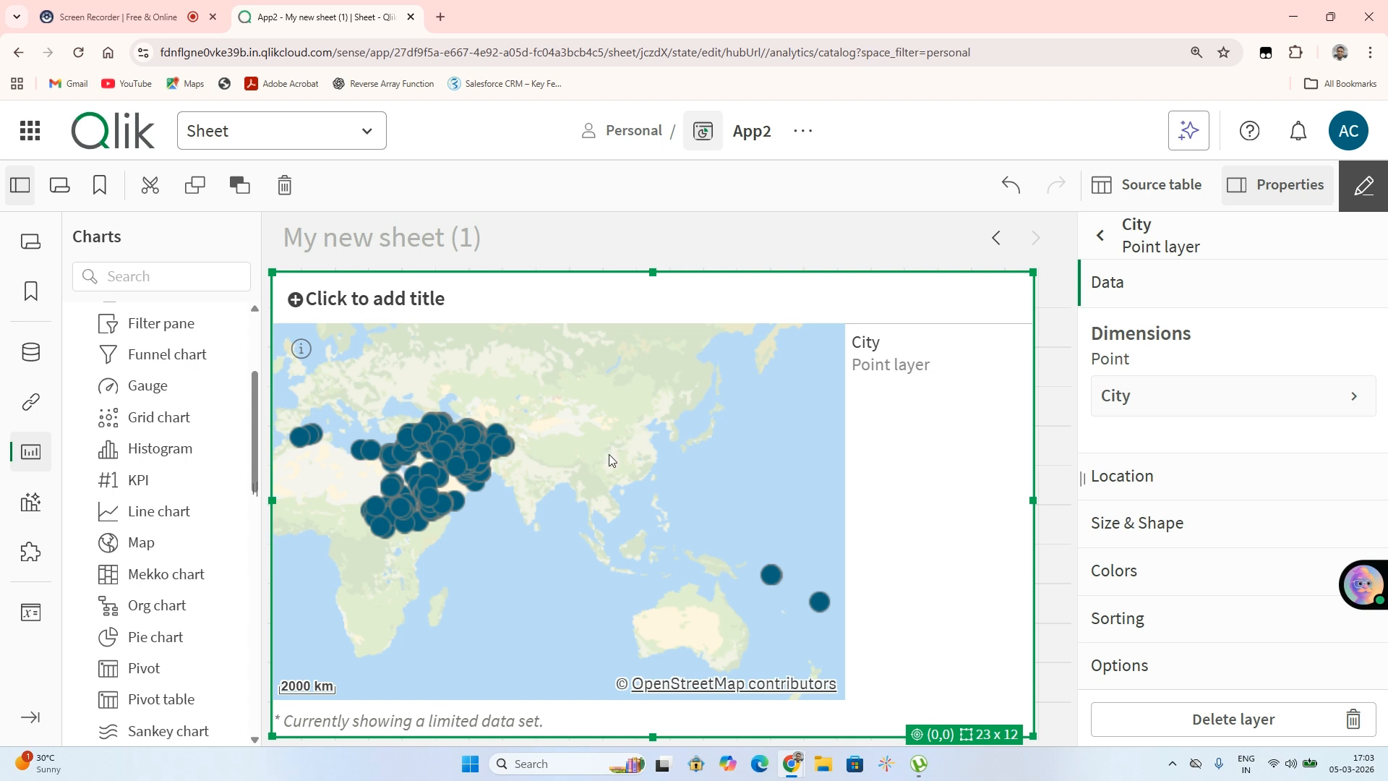
Zoom in and out on the map to examine the plotted city points
scroll(609, 454, up, 5)
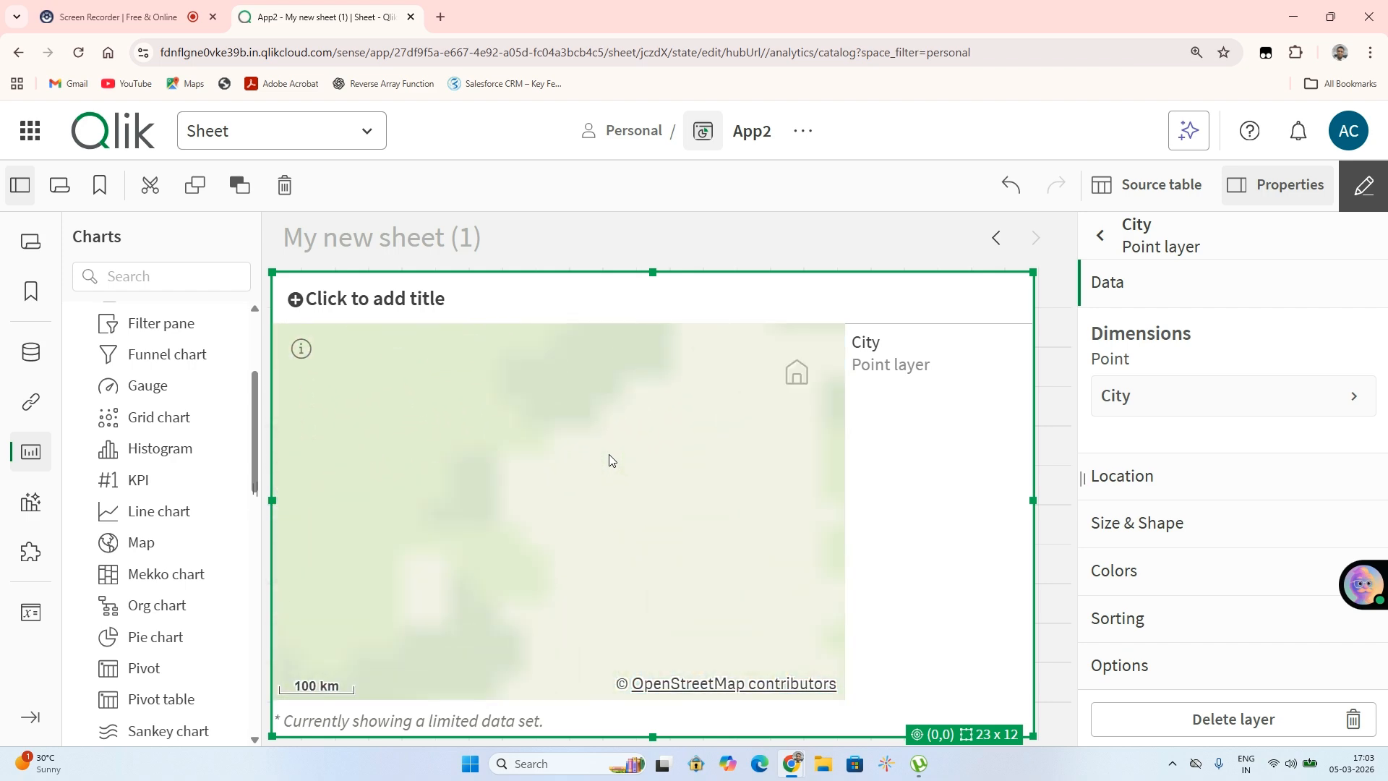
scroll(609, 454, down, 2)
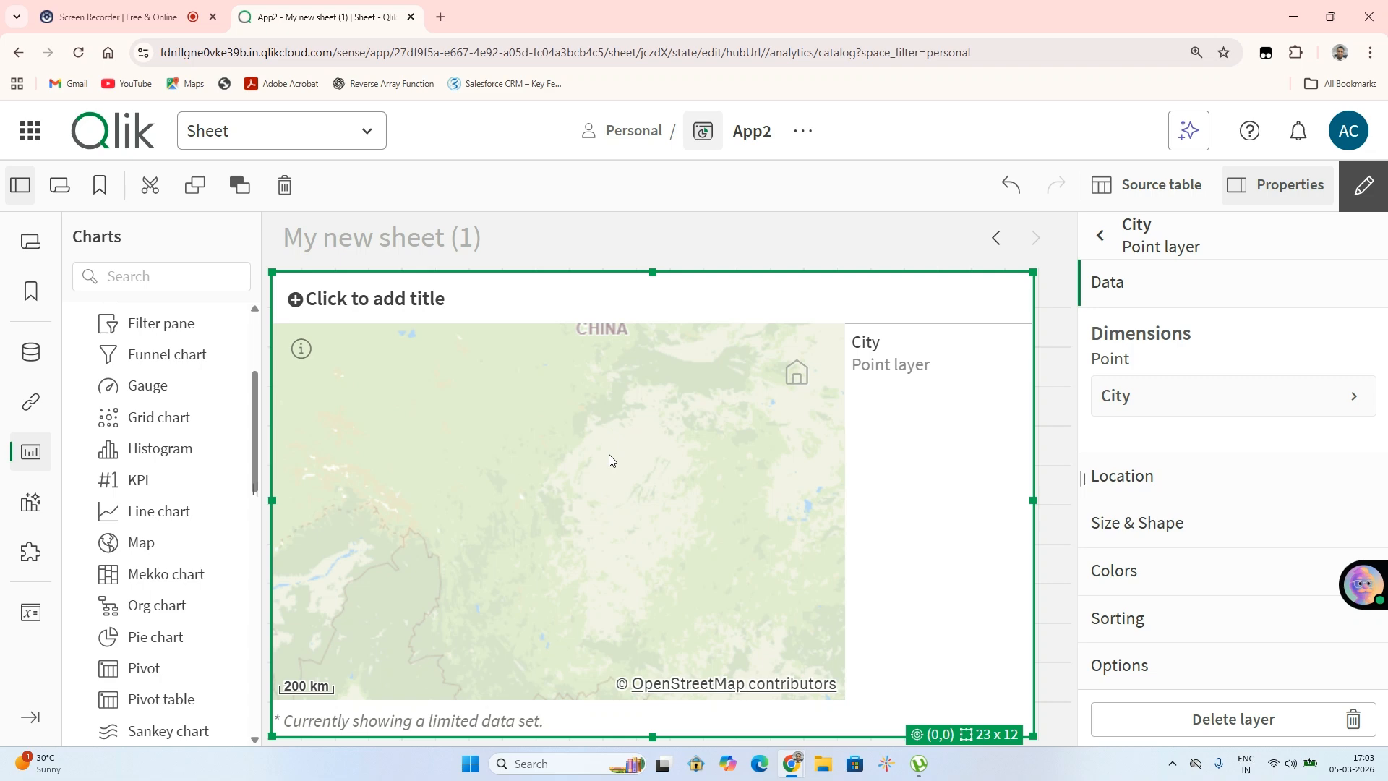
scroll(608, 460, up, 1)
scroll(609, 454, up, 2)
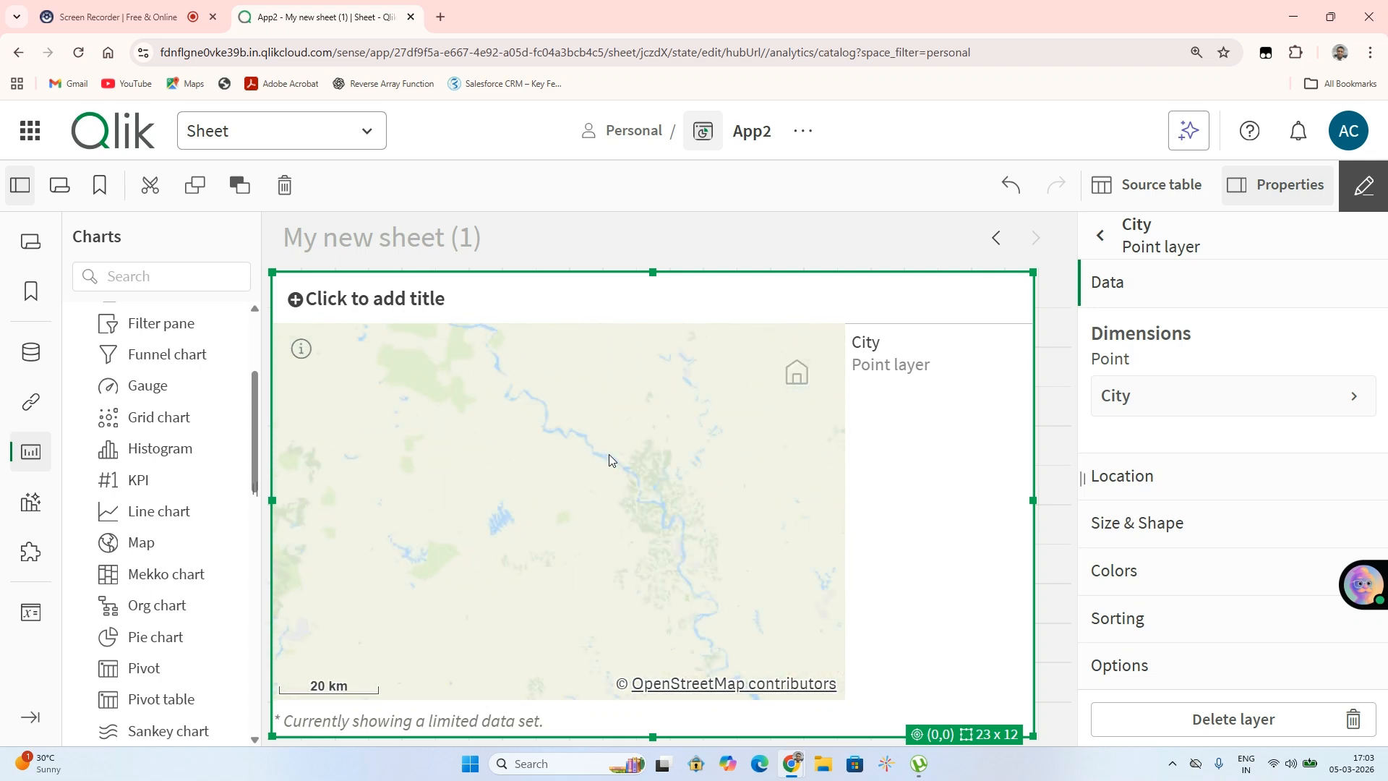
scroll(608, 454, down, 3)
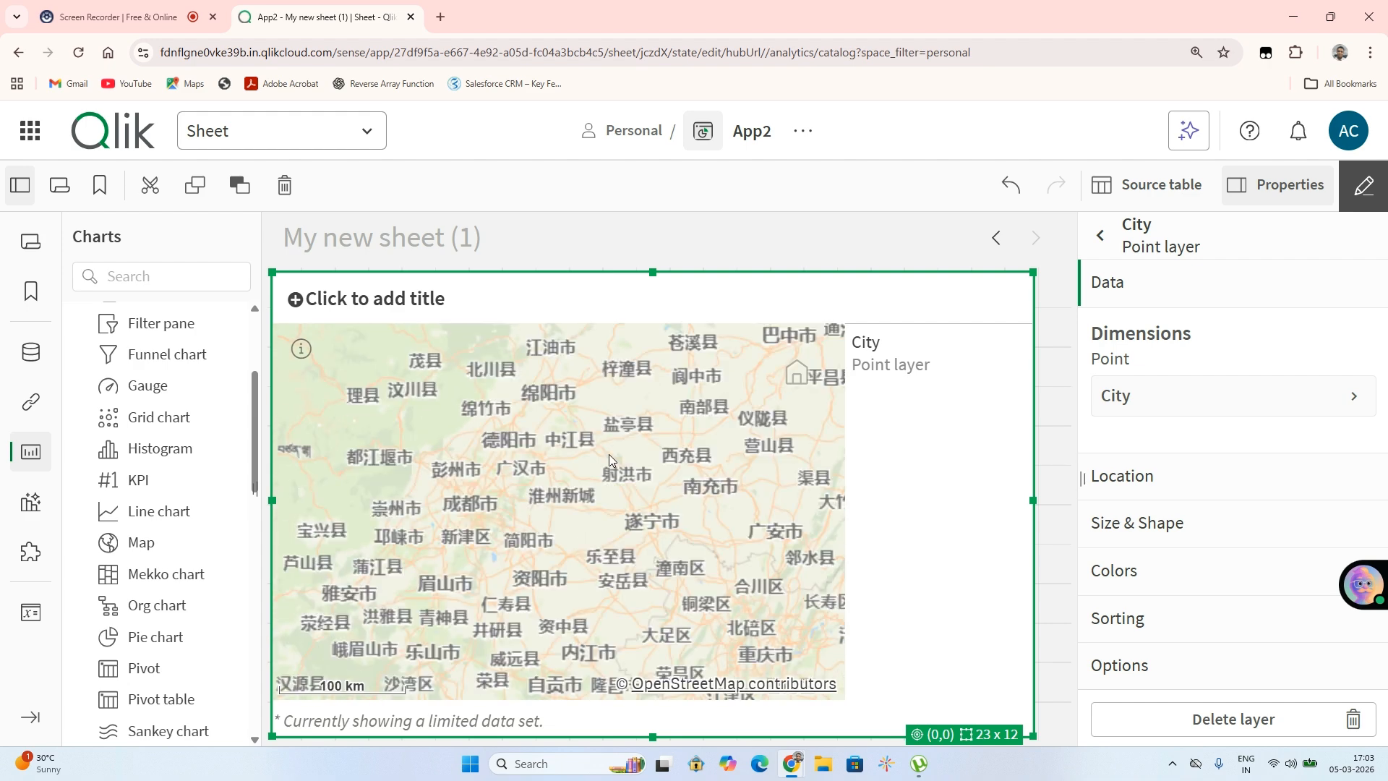
scroll(608, 455, down, 3)
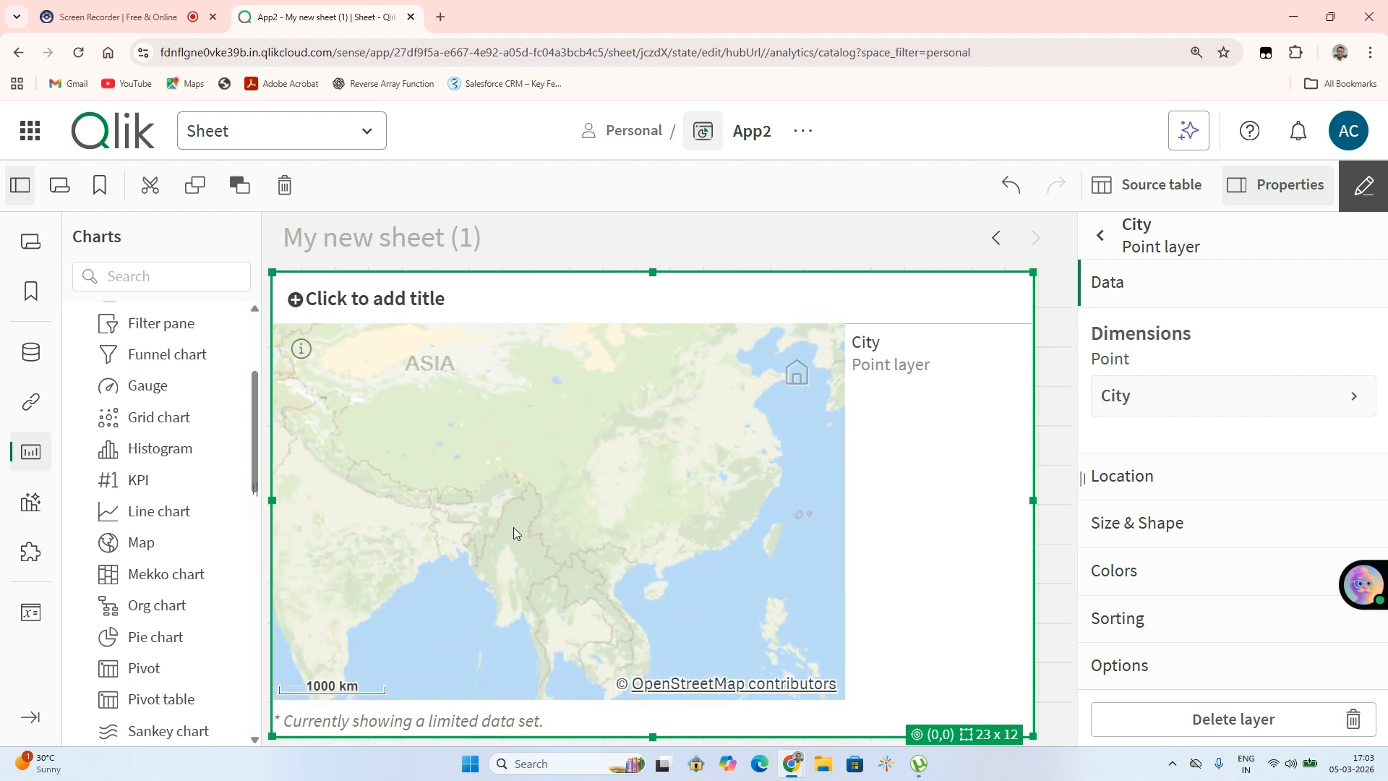
scroll(506, 533, down, 1)
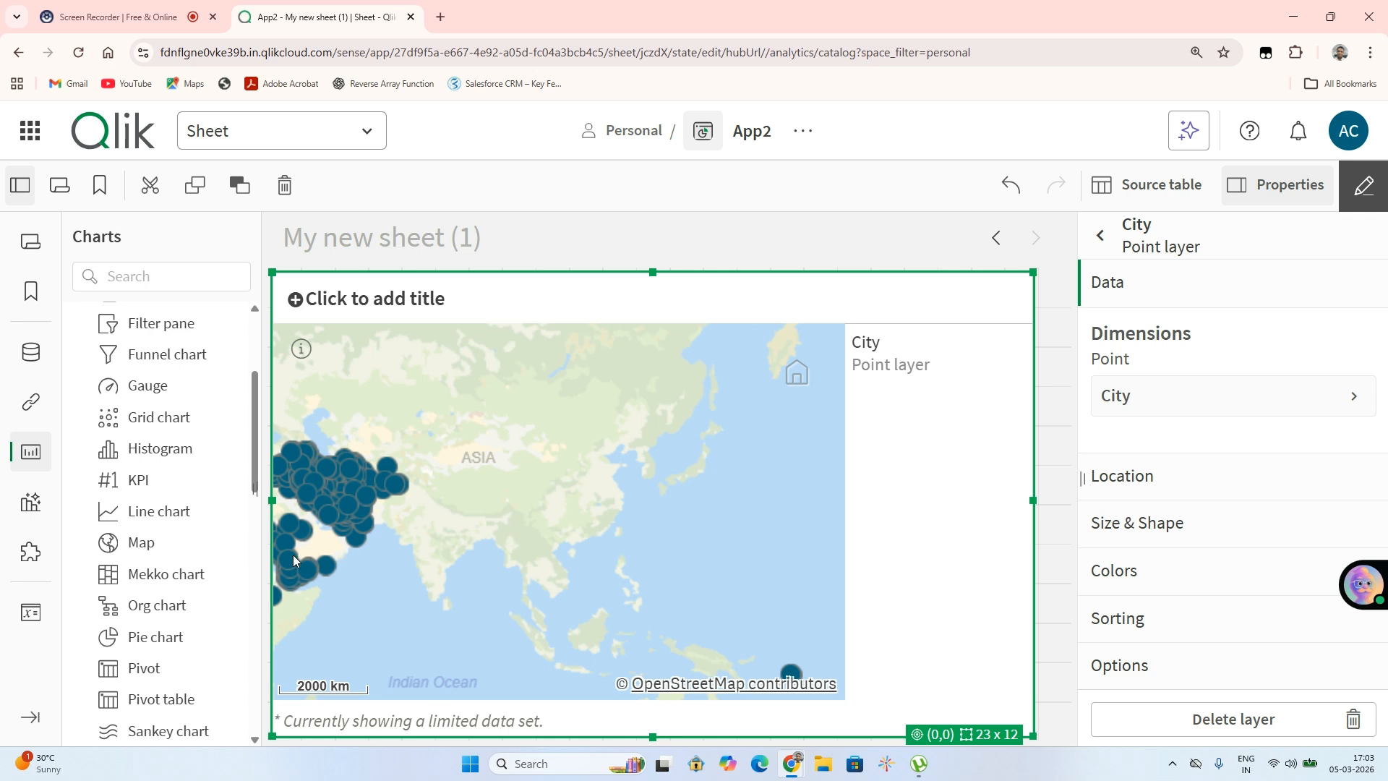
scroll(293, 554, down, 1)
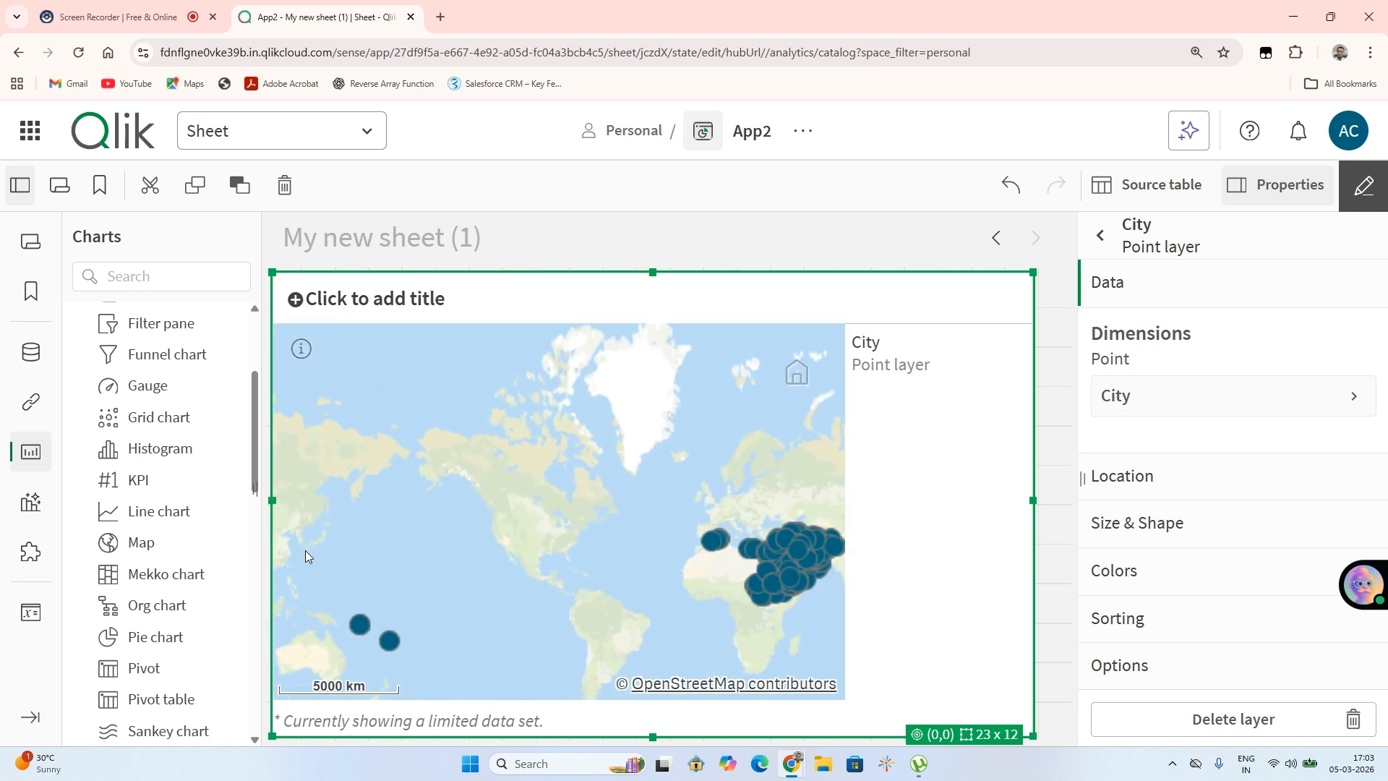
scroll(305, 549, up, 1)
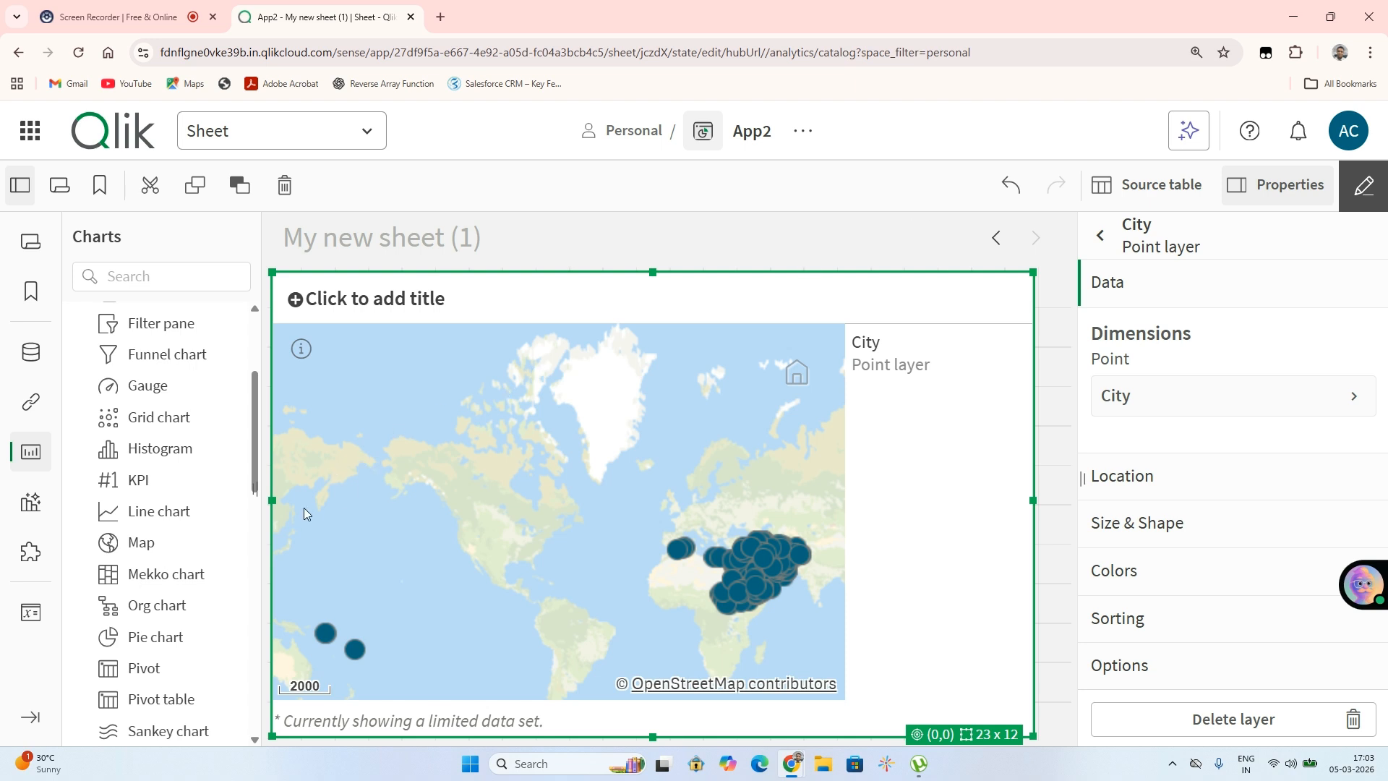
scroll(303, 499, up, 5)
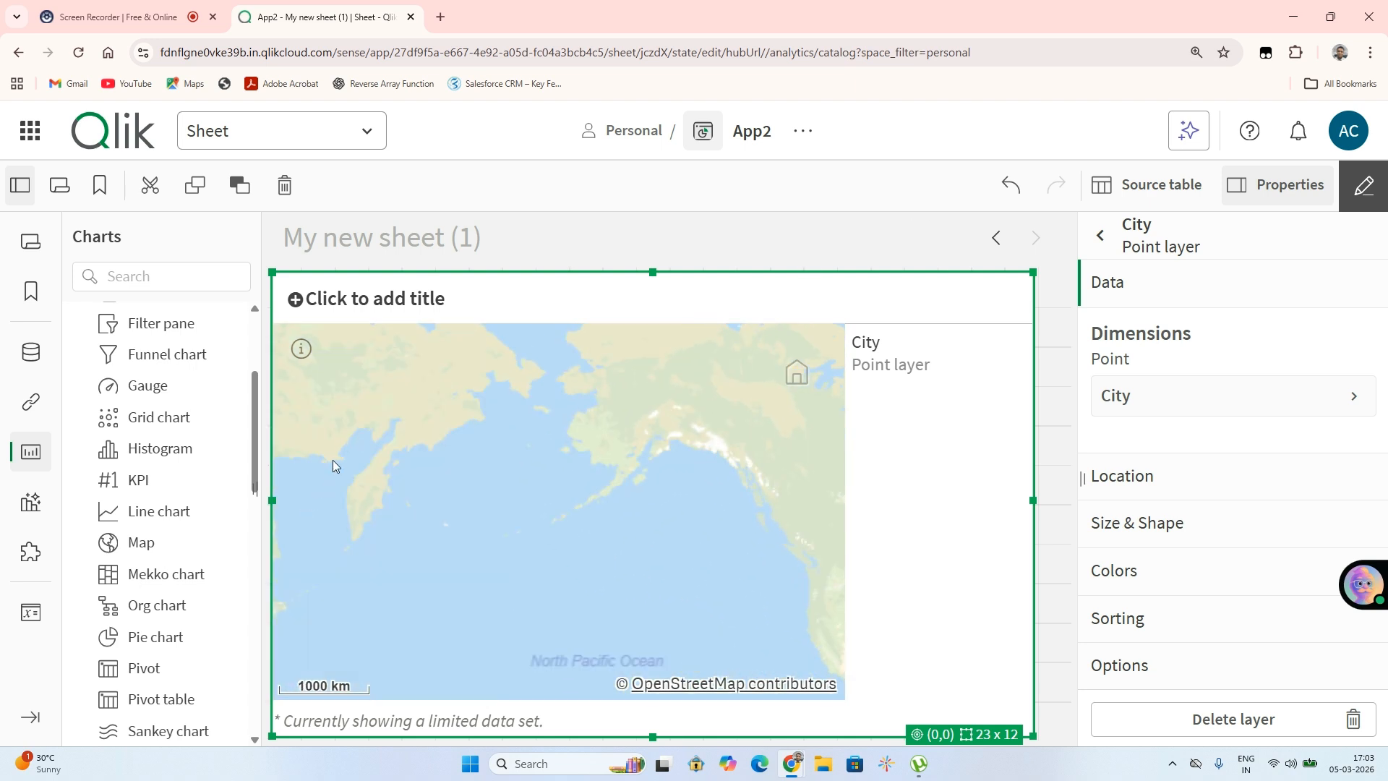
scroll(300, 491, up, 4)
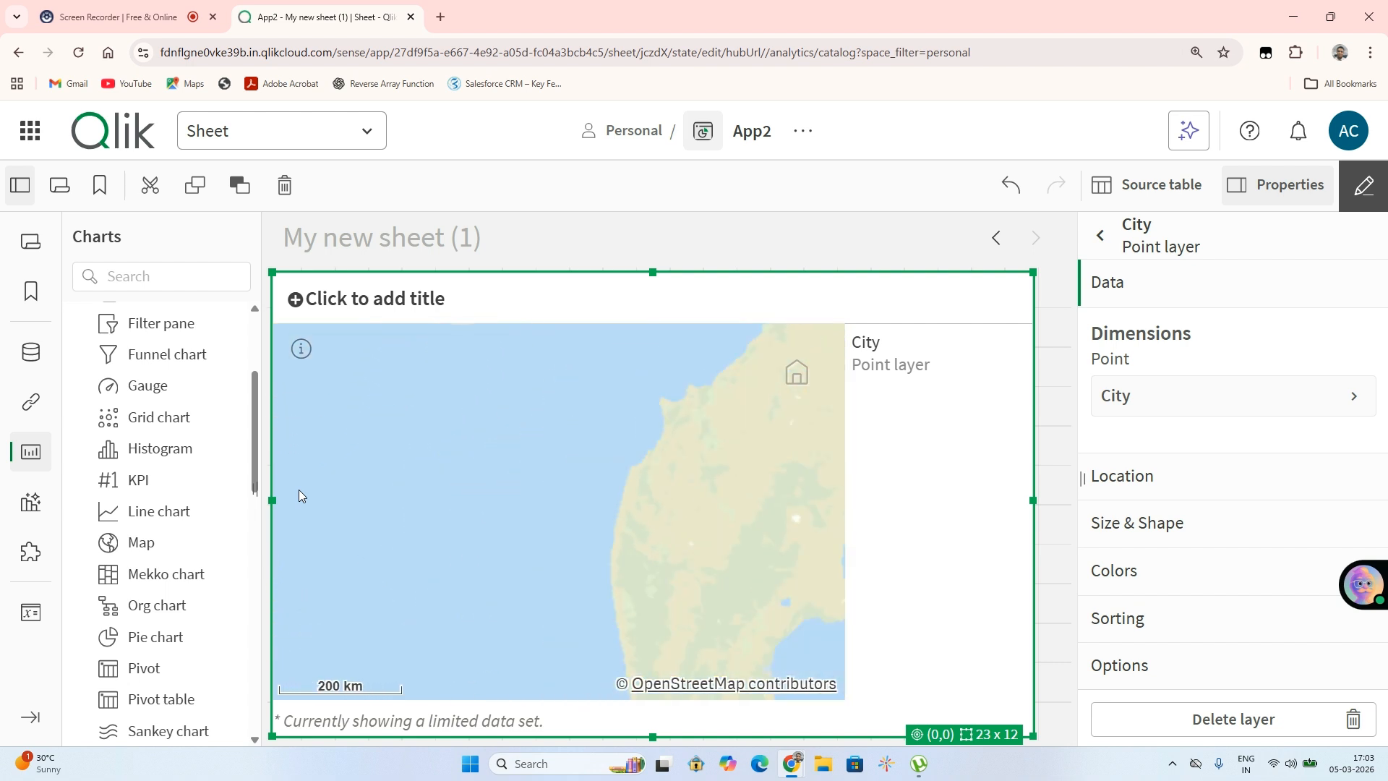
scroll(299, 491, down, 5)
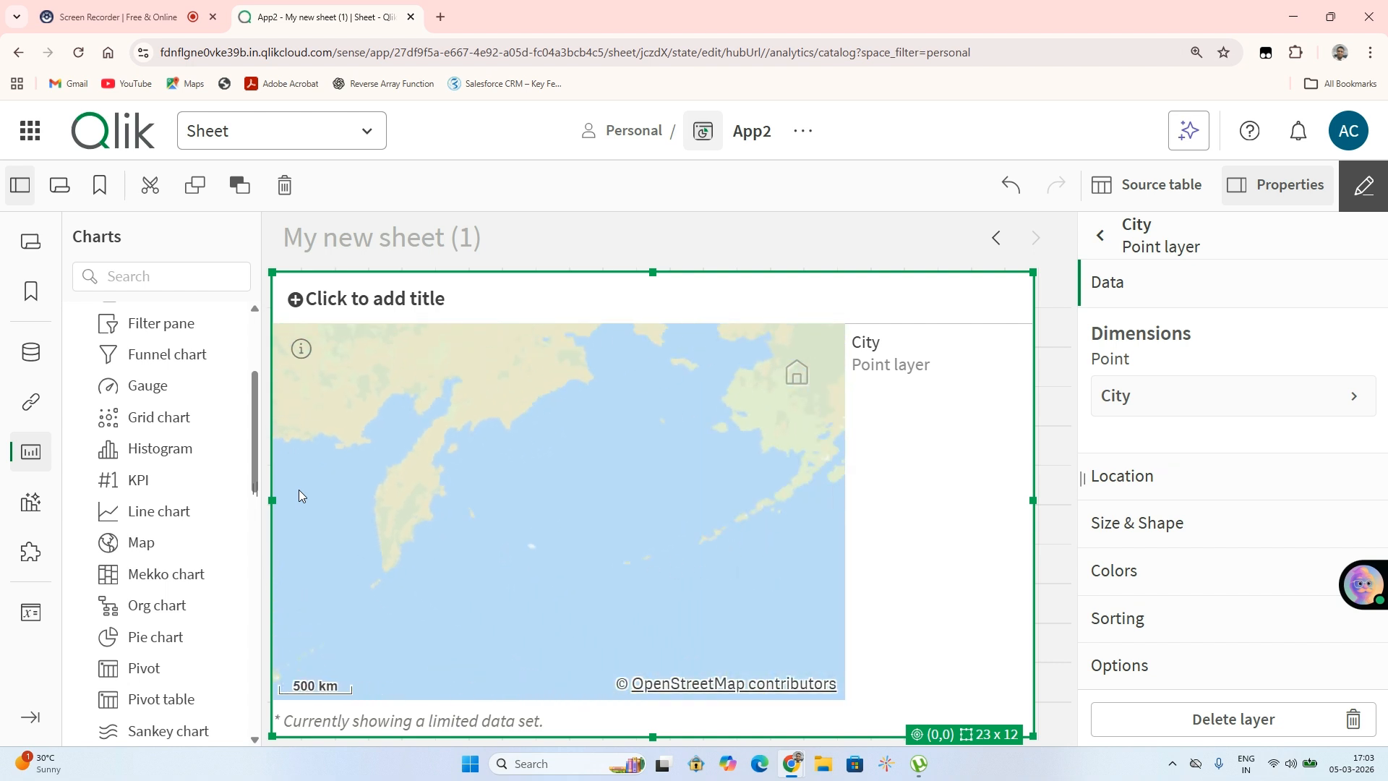
Set the point layer's location to use latitude and longitude fields, choosing Latitude and Longitude
scroll(299, 490, down, 3)
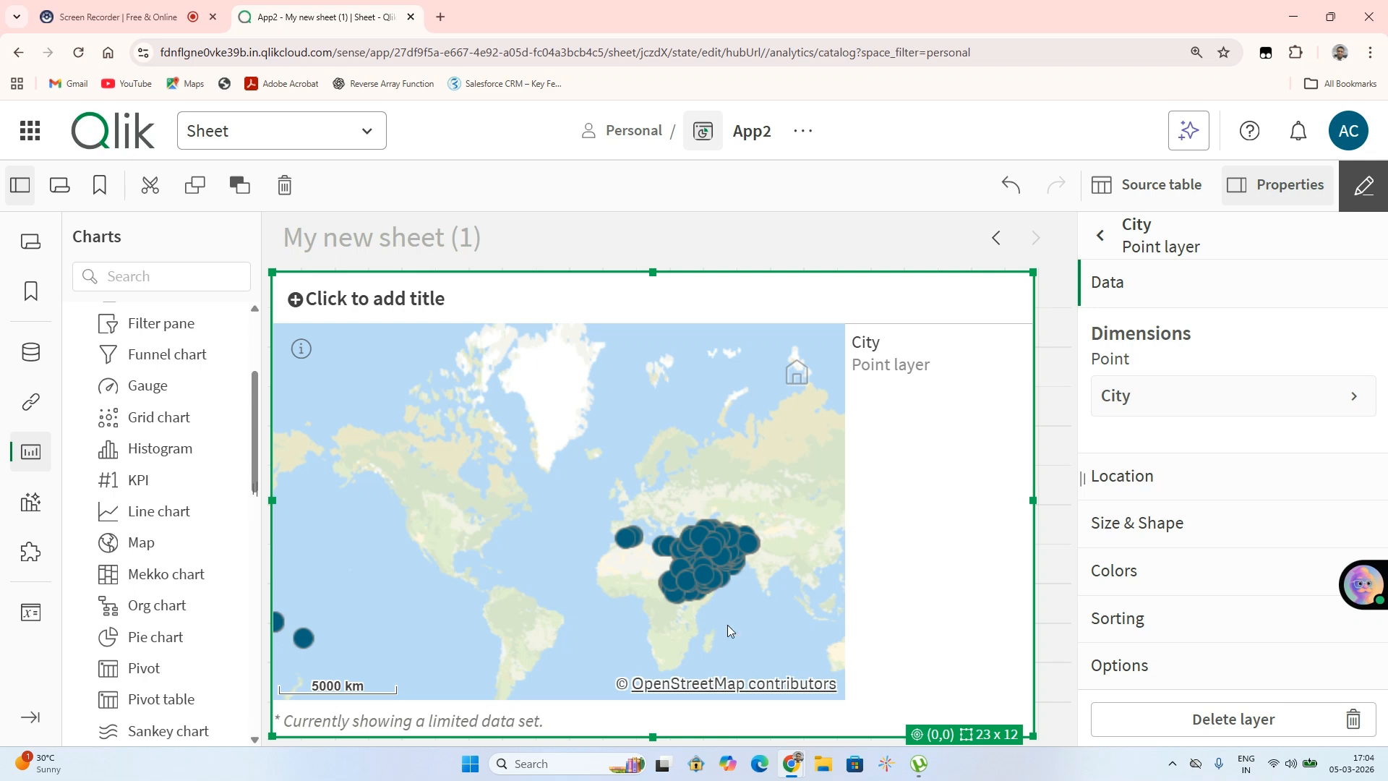
click(1224, 478)
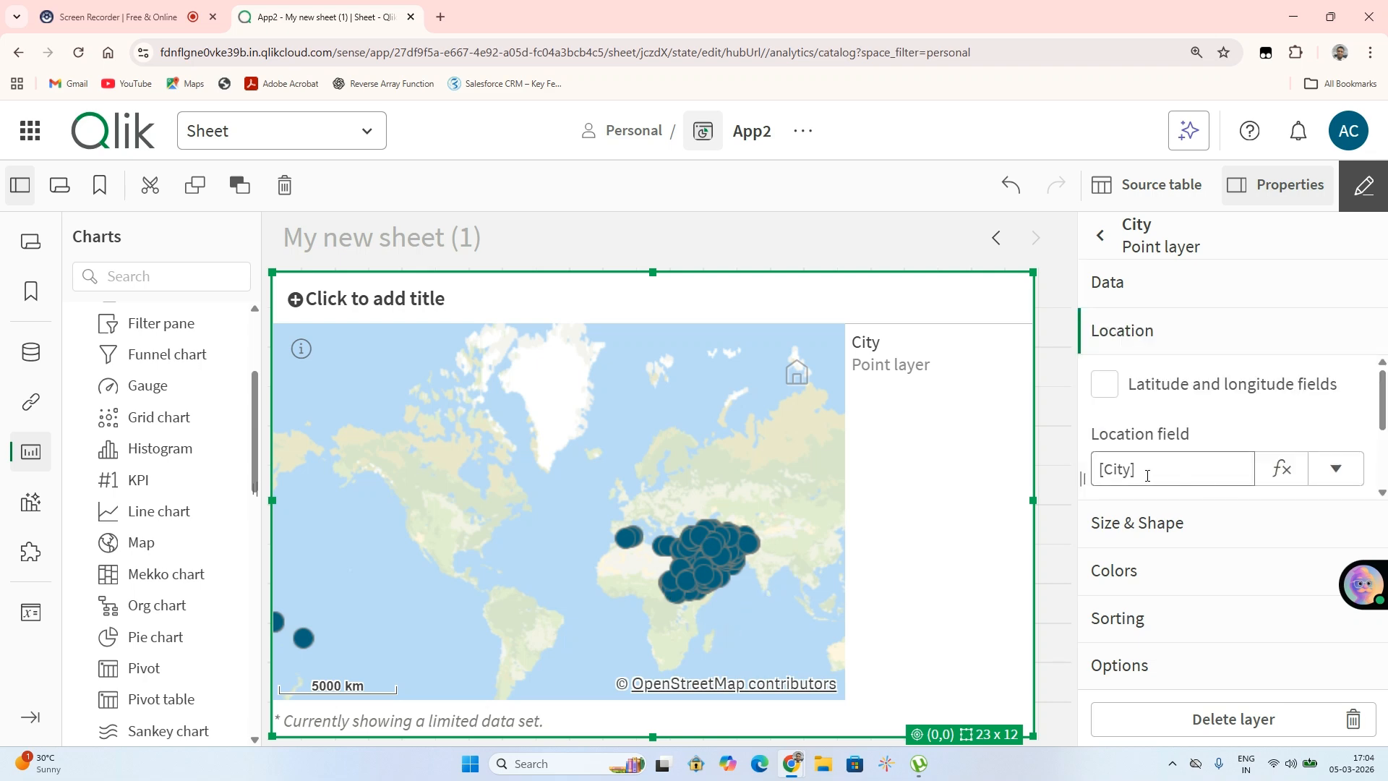
click(1106, 385)
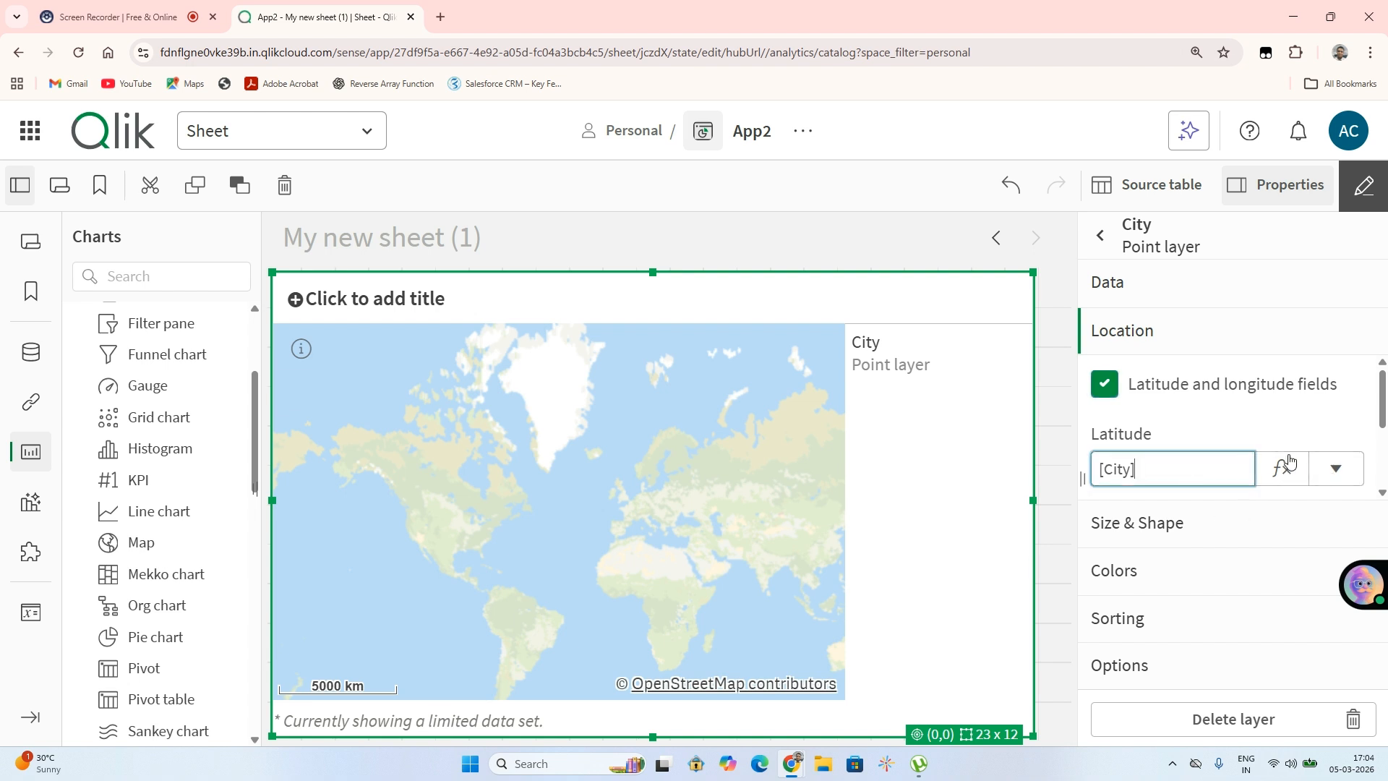
click(1336, 469)
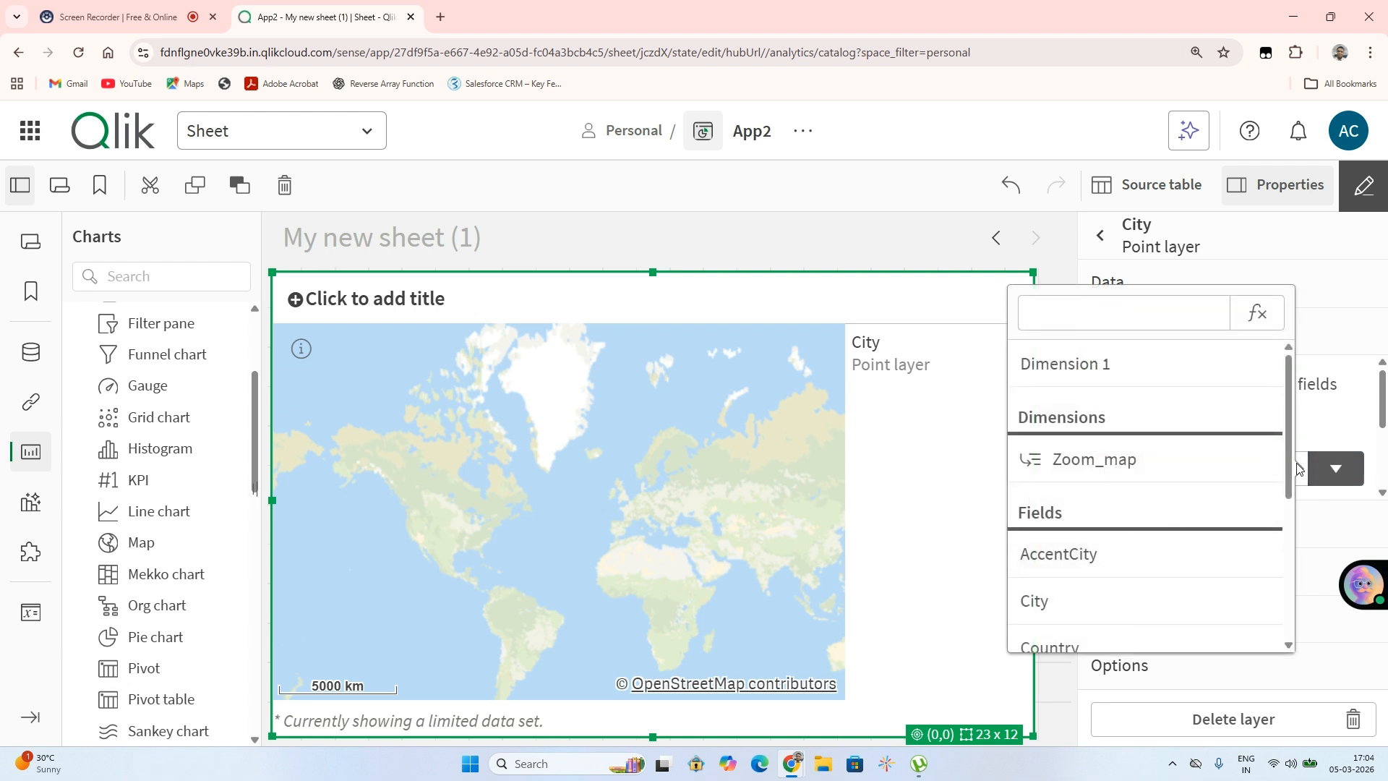
drag(1289, 467, 1286, 528)
click(1022, 575)
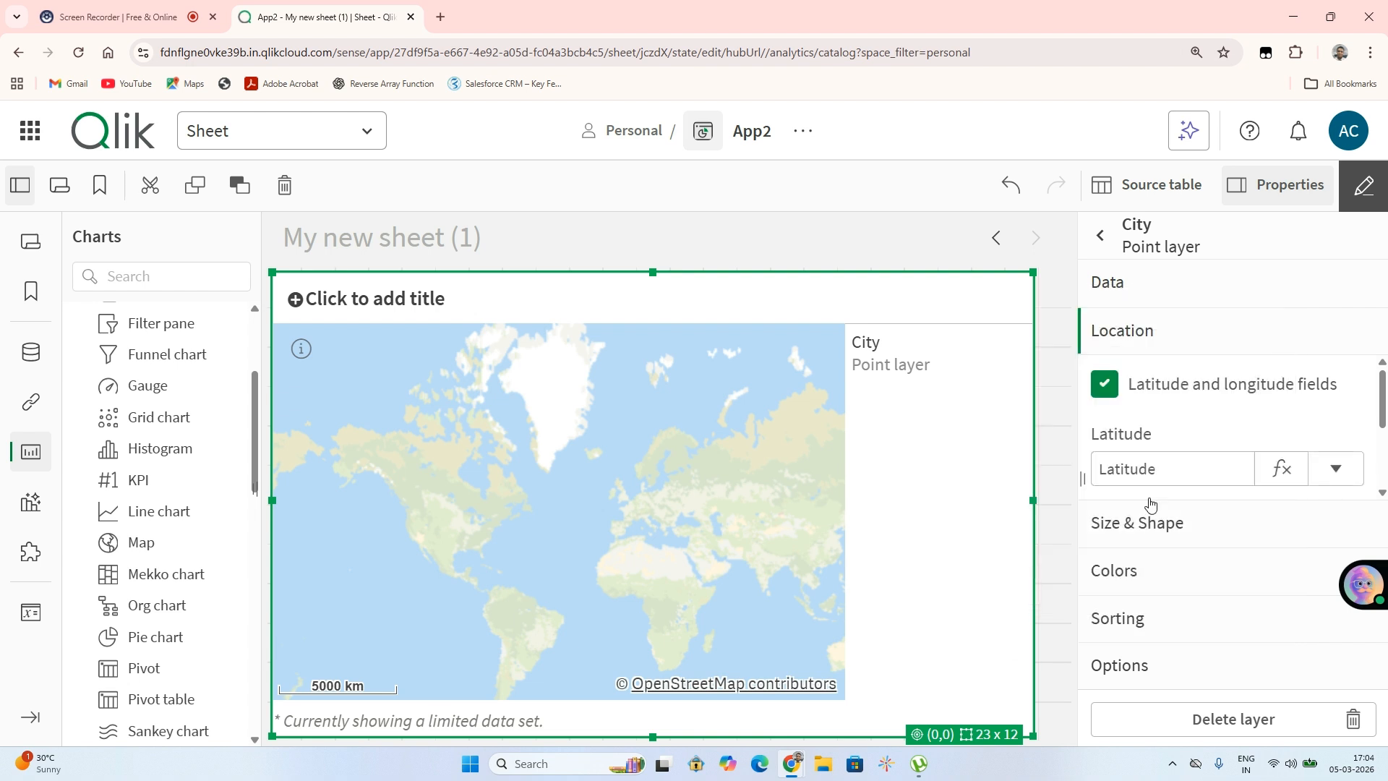
scroll(1273, 469, down, 2)
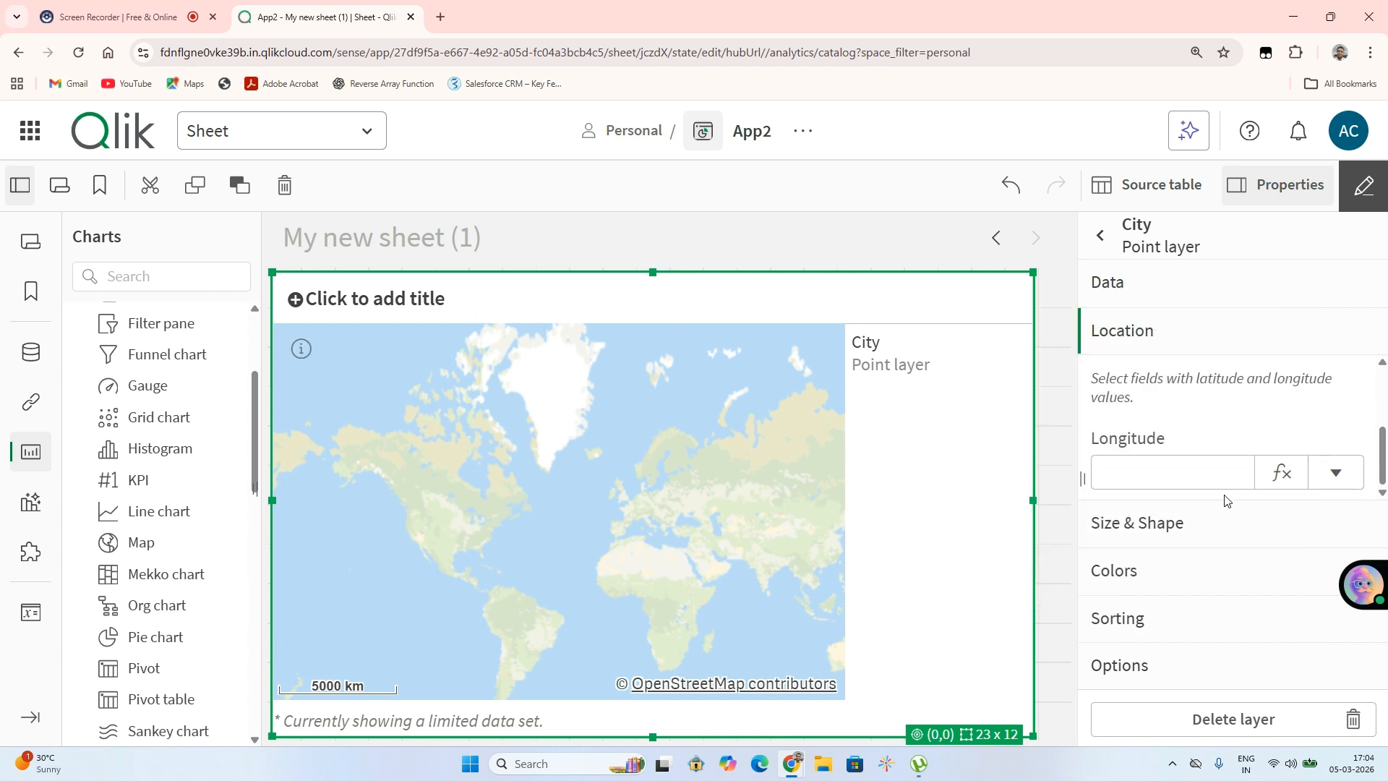
click(1336, 472)
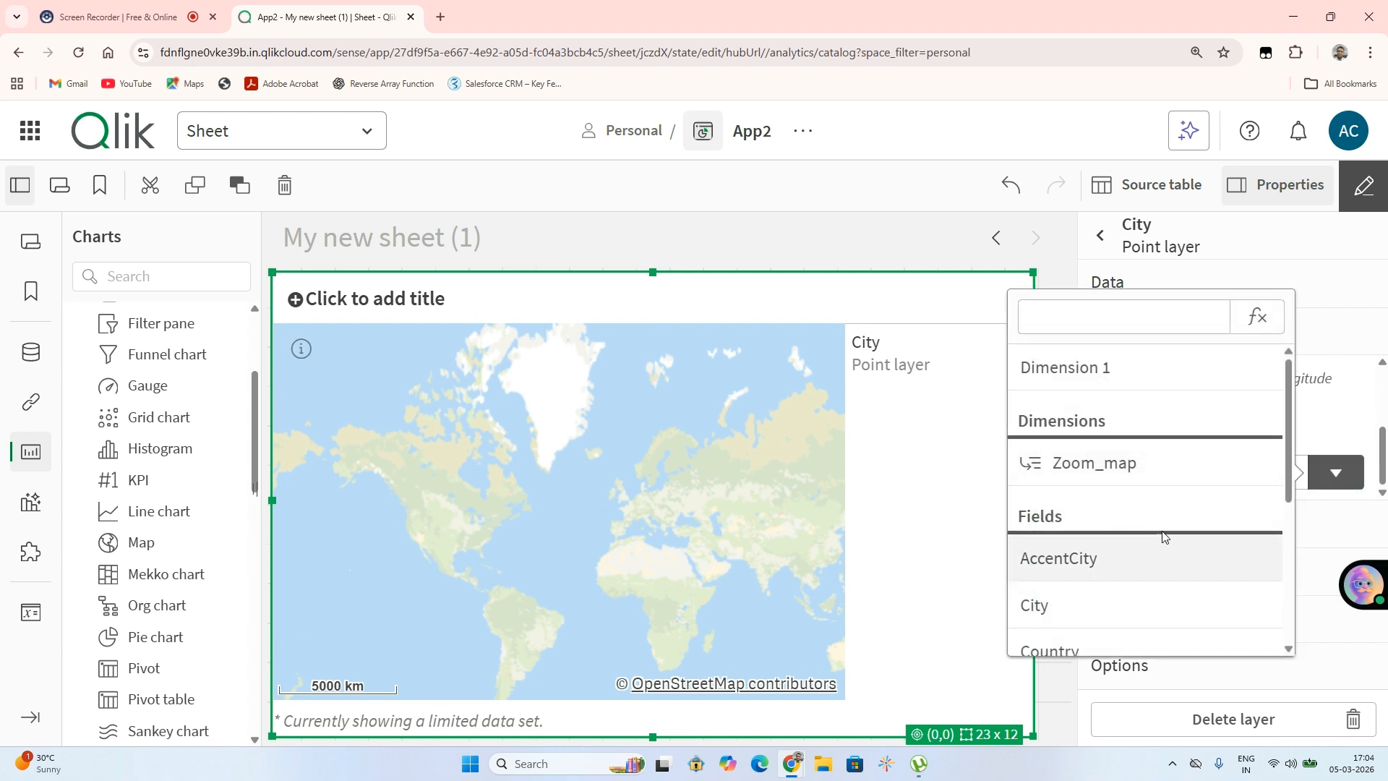
scroll(1055, 533, down, 3)
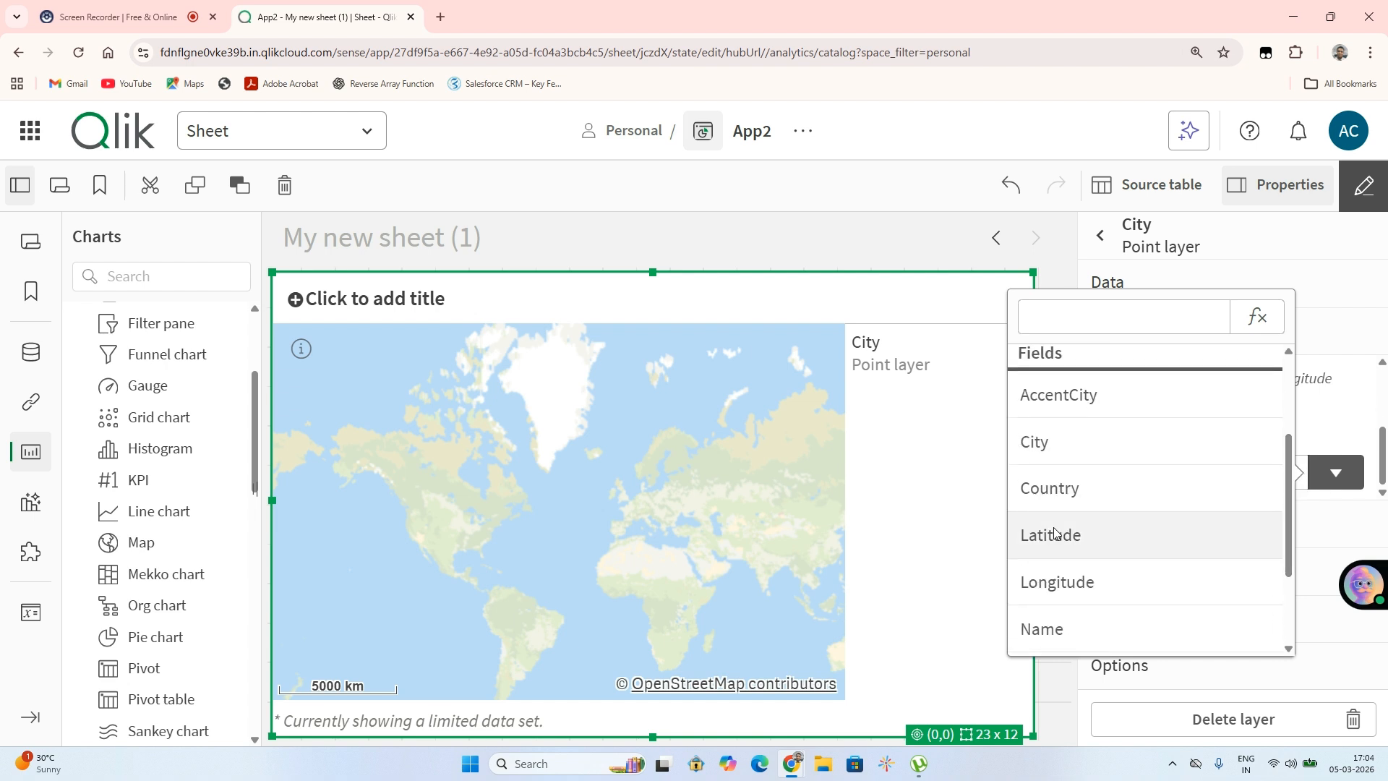
click(1060, 582)
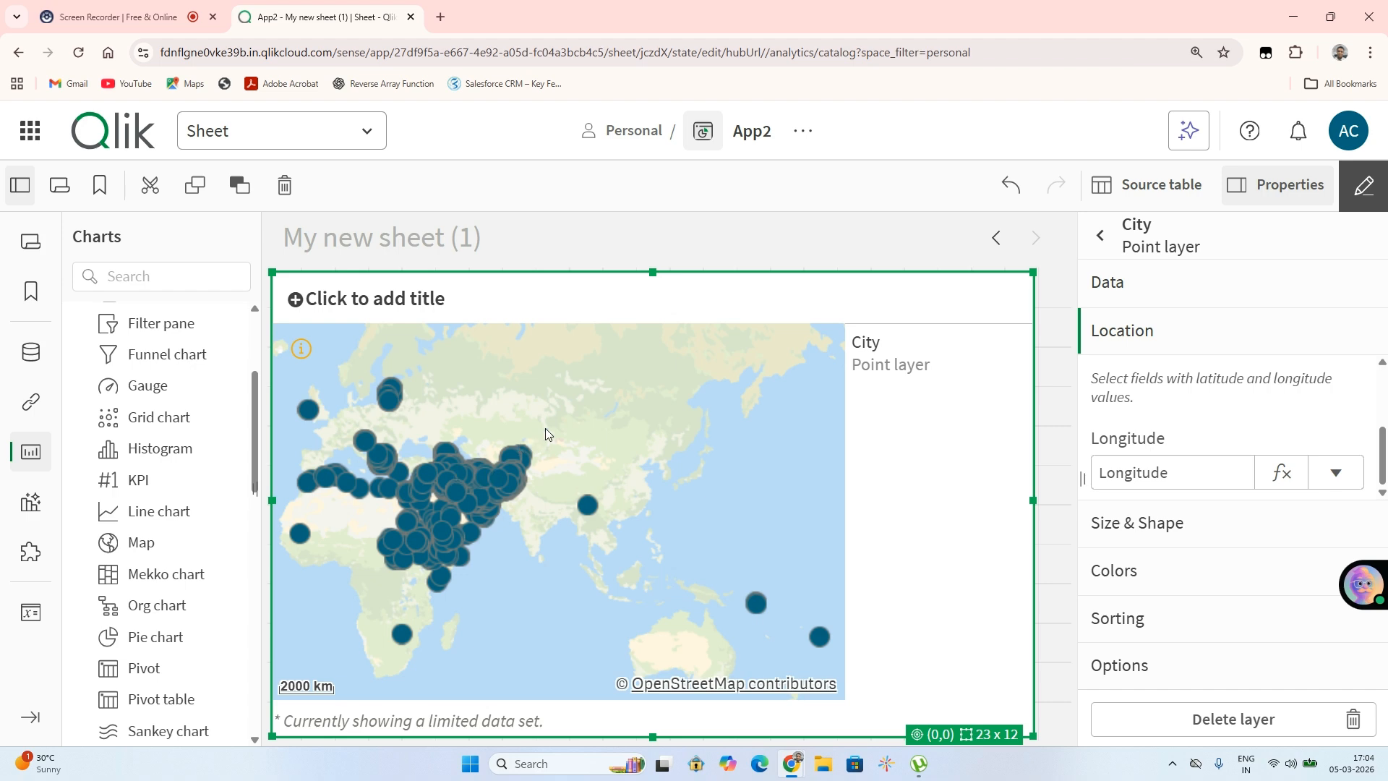
Zoom in and out across the map to examine the repositioned city points
scroll(512, 466, up, 5)
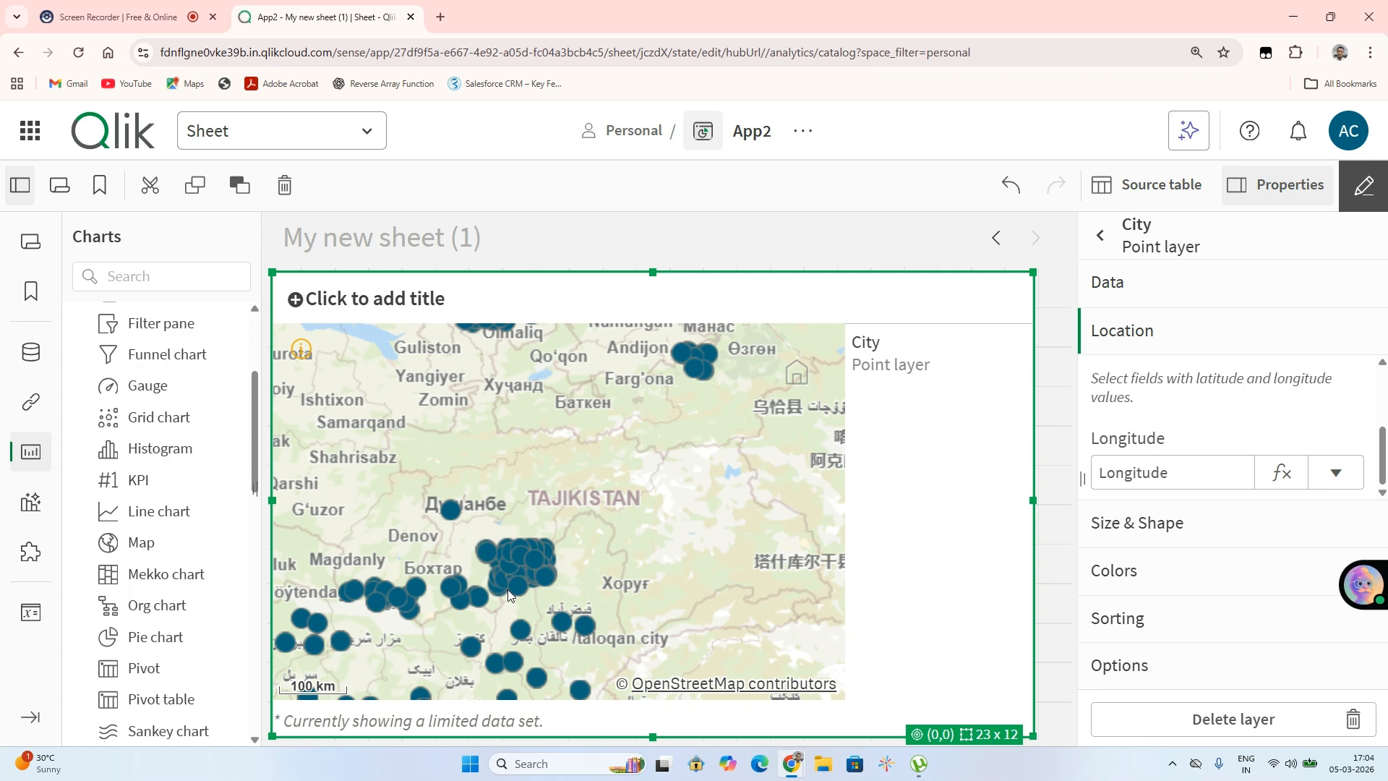
scroll(523, 619, down, 5)
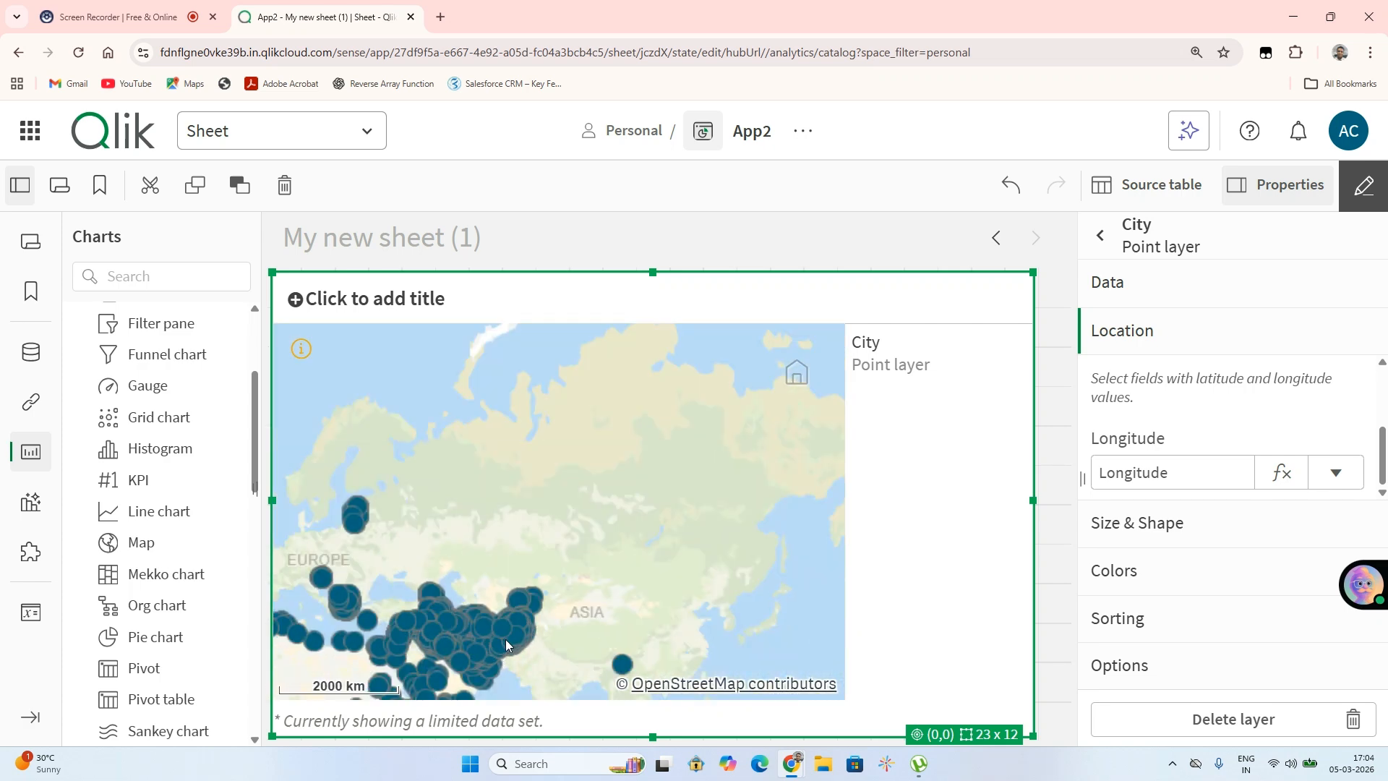
scroll(505, 639, up, 5)
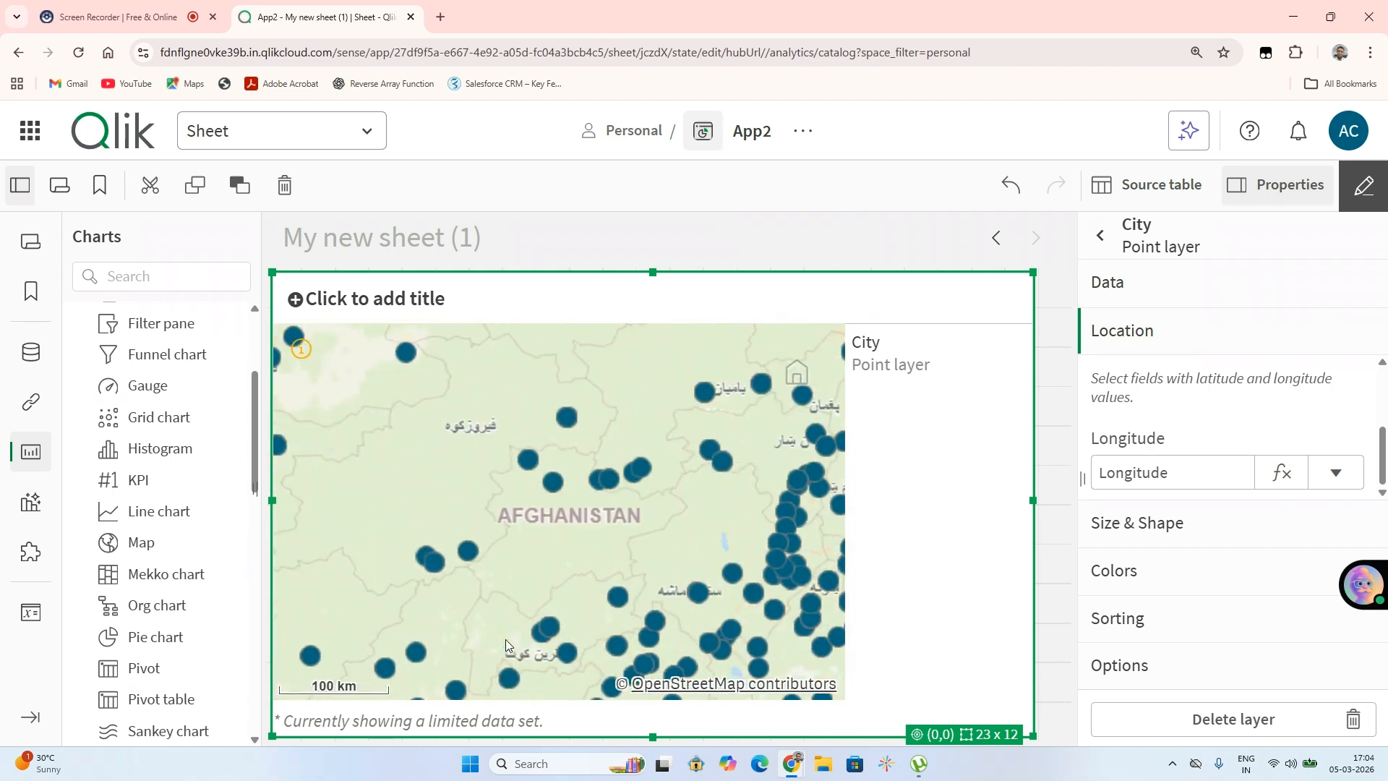
scroll(682, 643, down, 3)
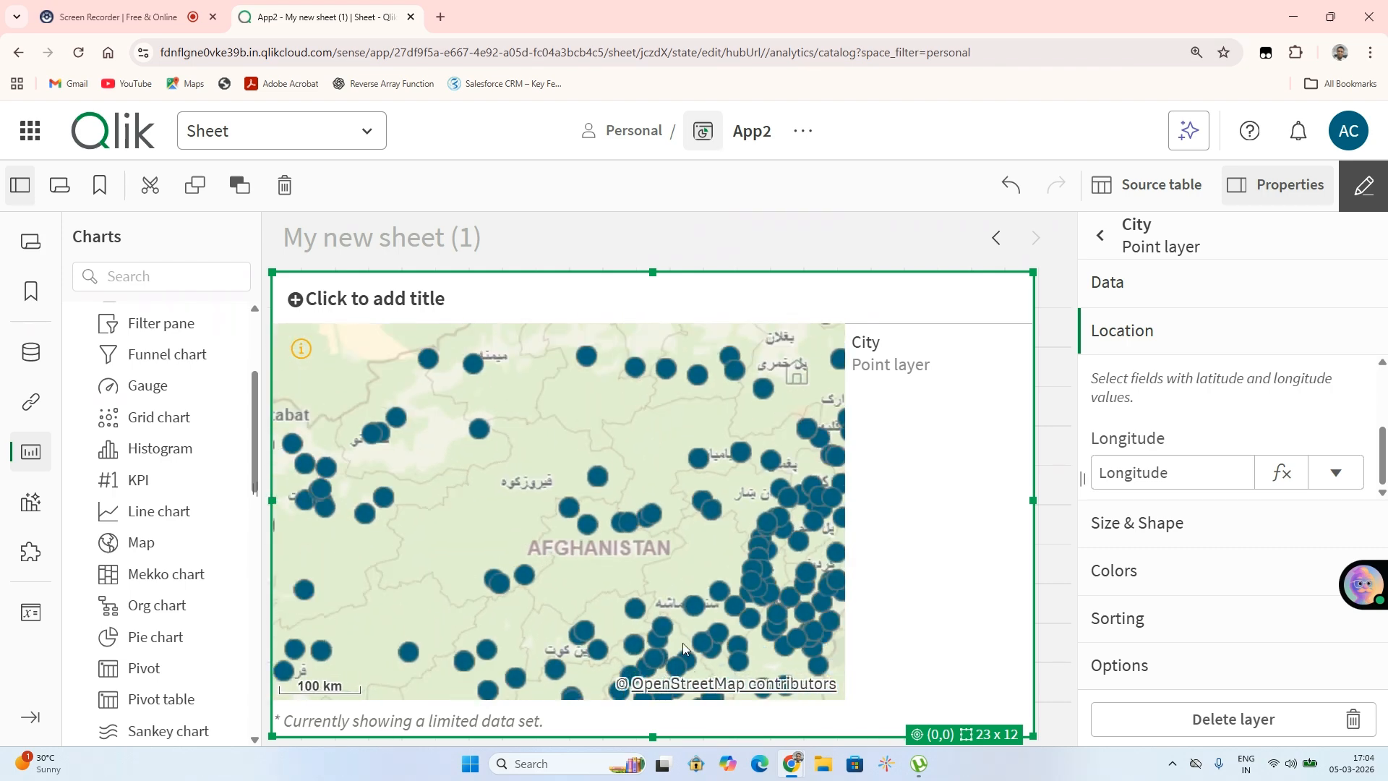
scroll(682, 644, down, 3)
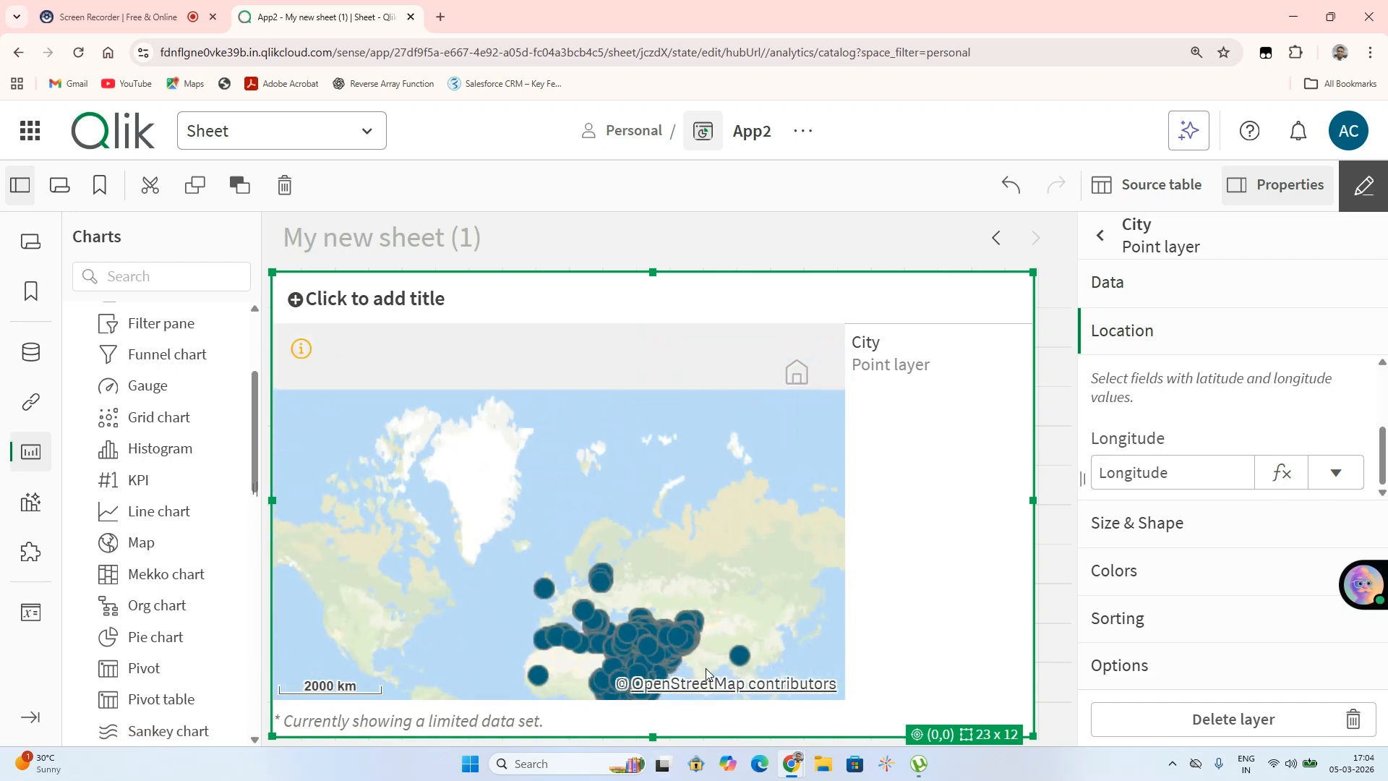
scroll(742, 657, up, 8)
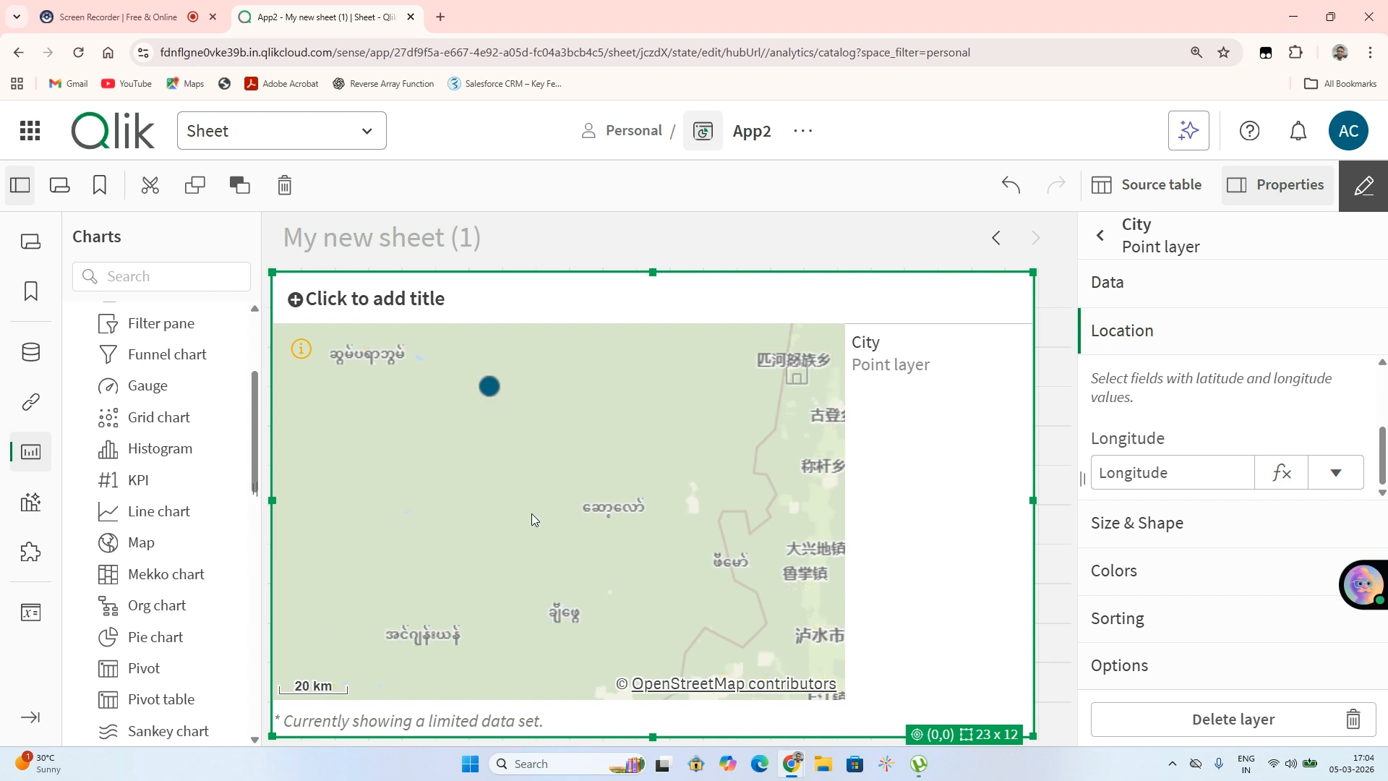
scroll(532, 514, down, 1)
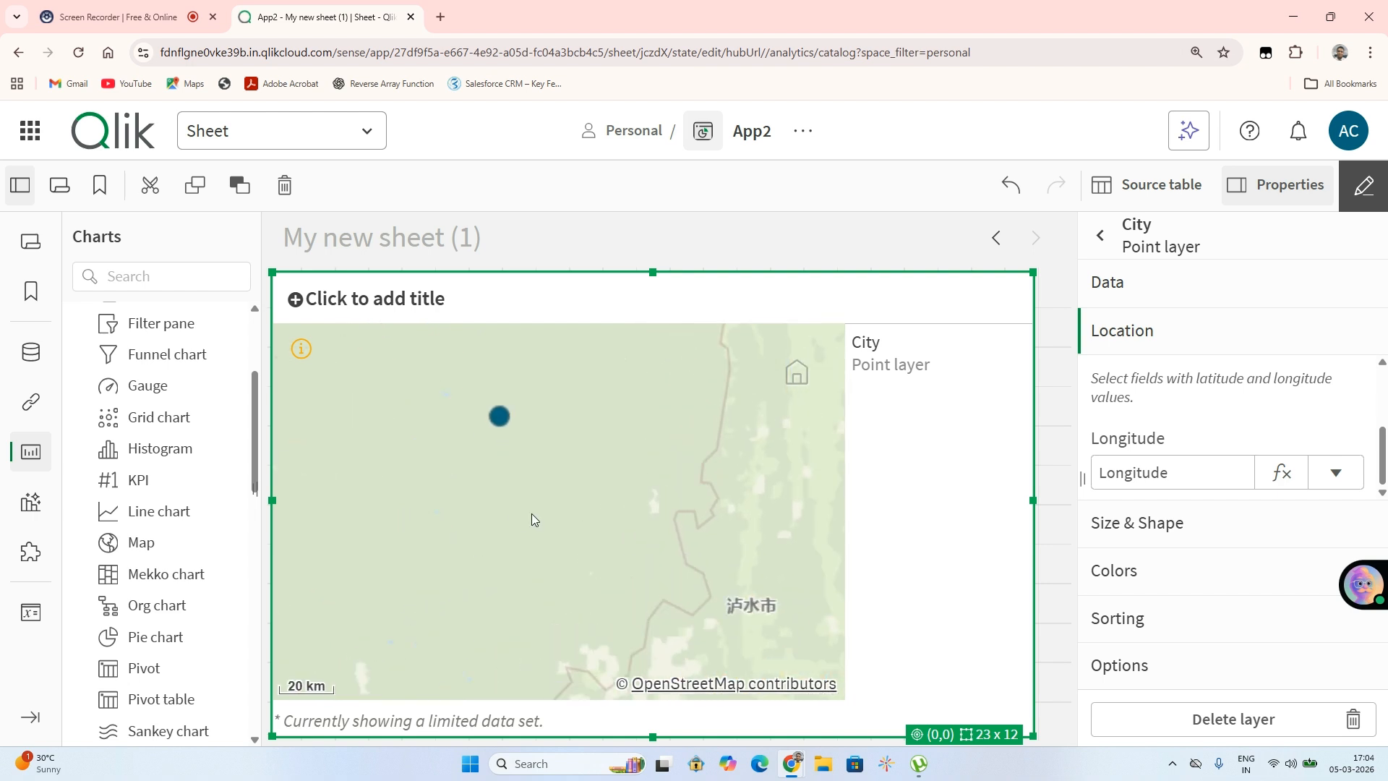
scroll(531, 513, down, 2)
scroll(532, 513, down, 4)
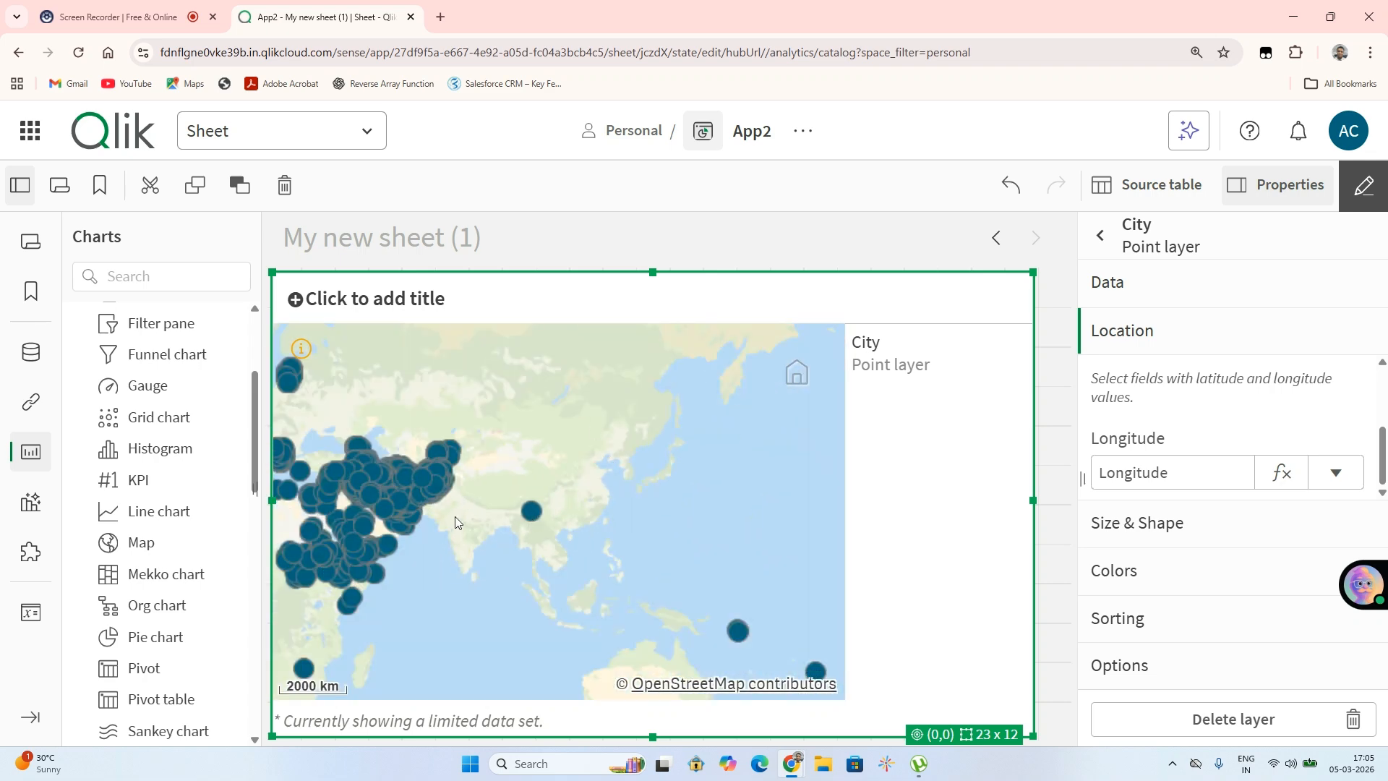
scroll(441, 500, up, 3)
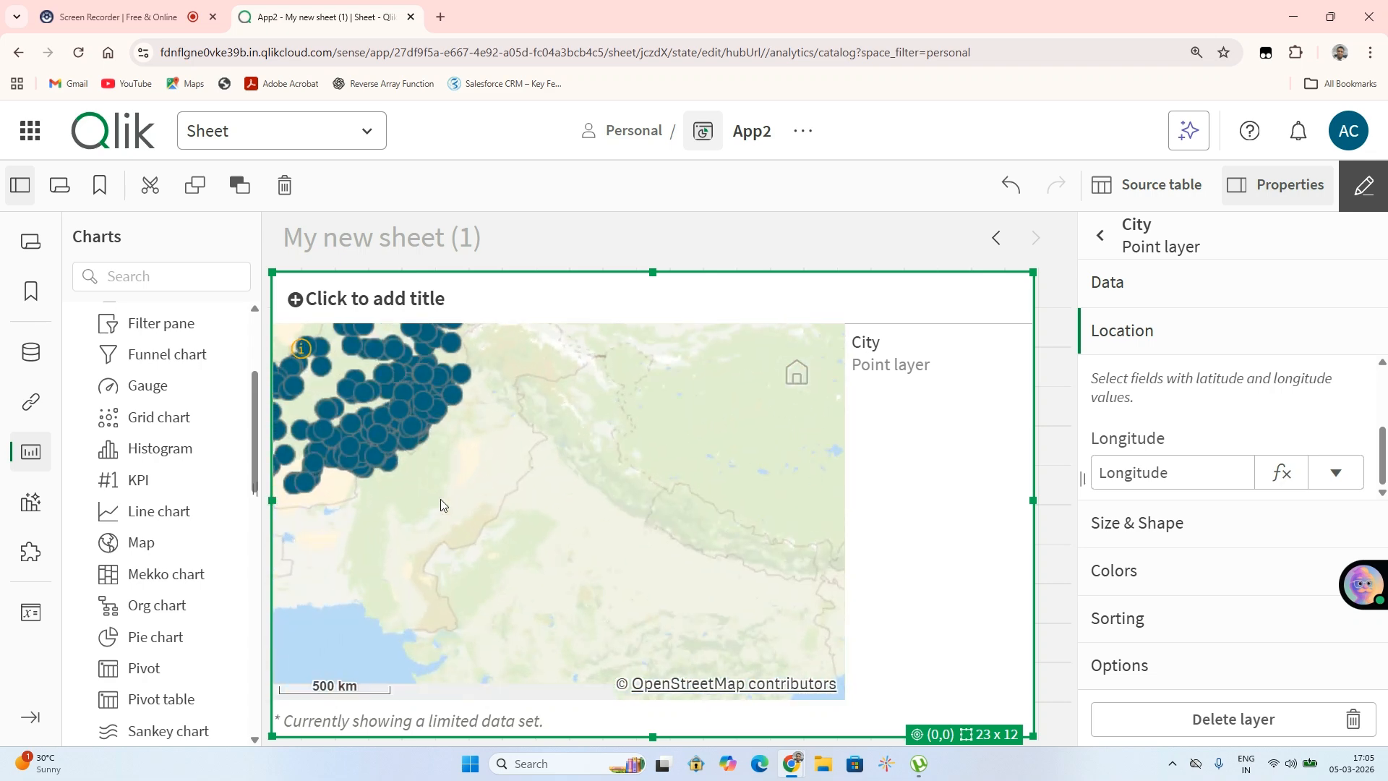
scroll(440, 499, down, 2)
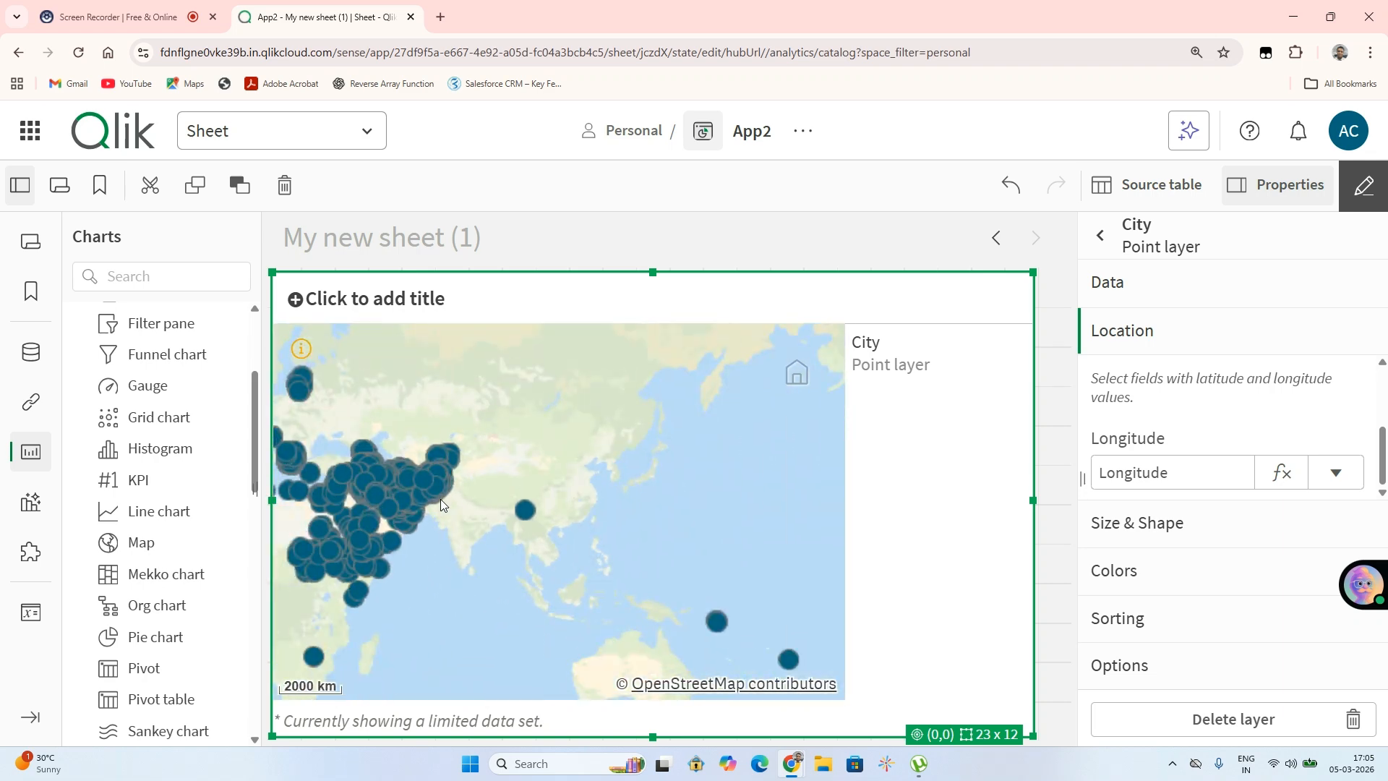
scroll(440, 499, up, 2)
scroll(441, 499, down, 3)
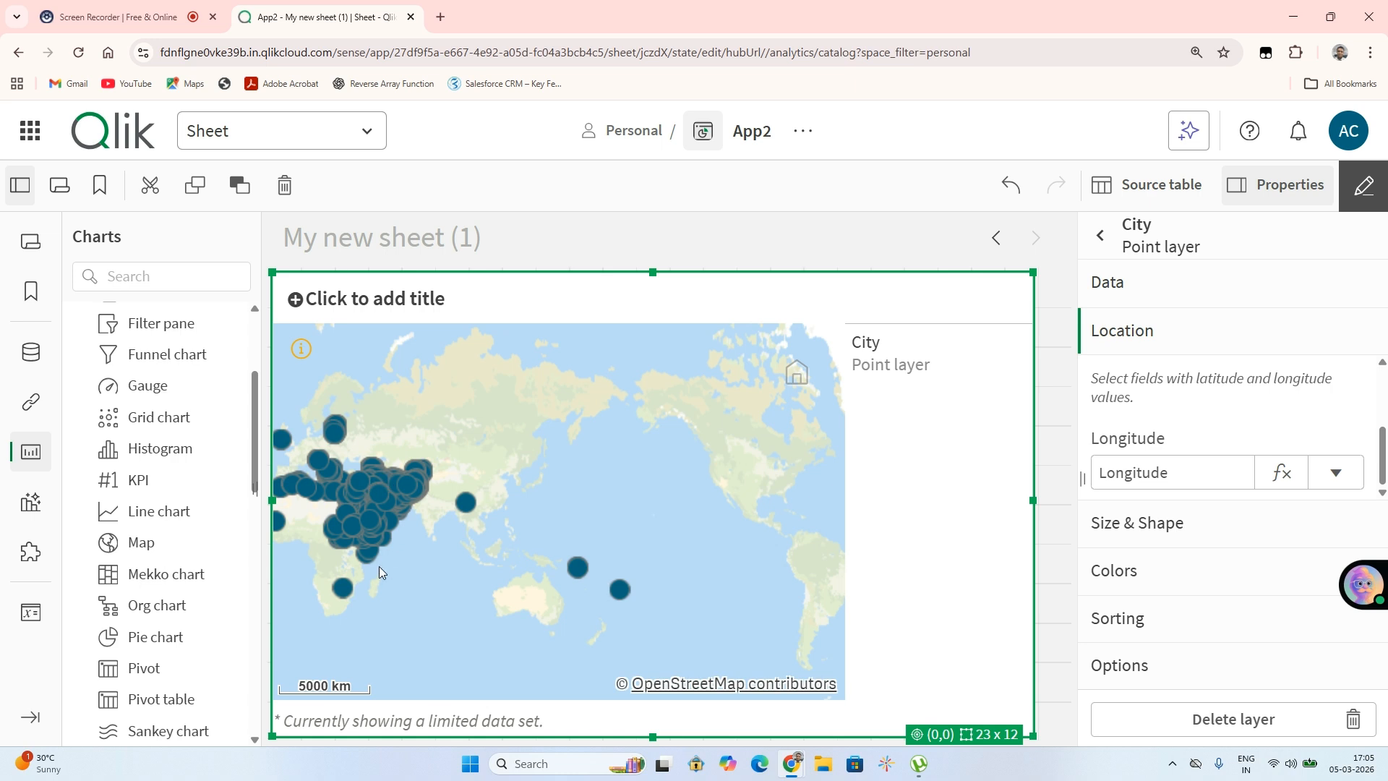
Shrink the point layer's bubble size to near the minimum, about 3
click(1163, 527)
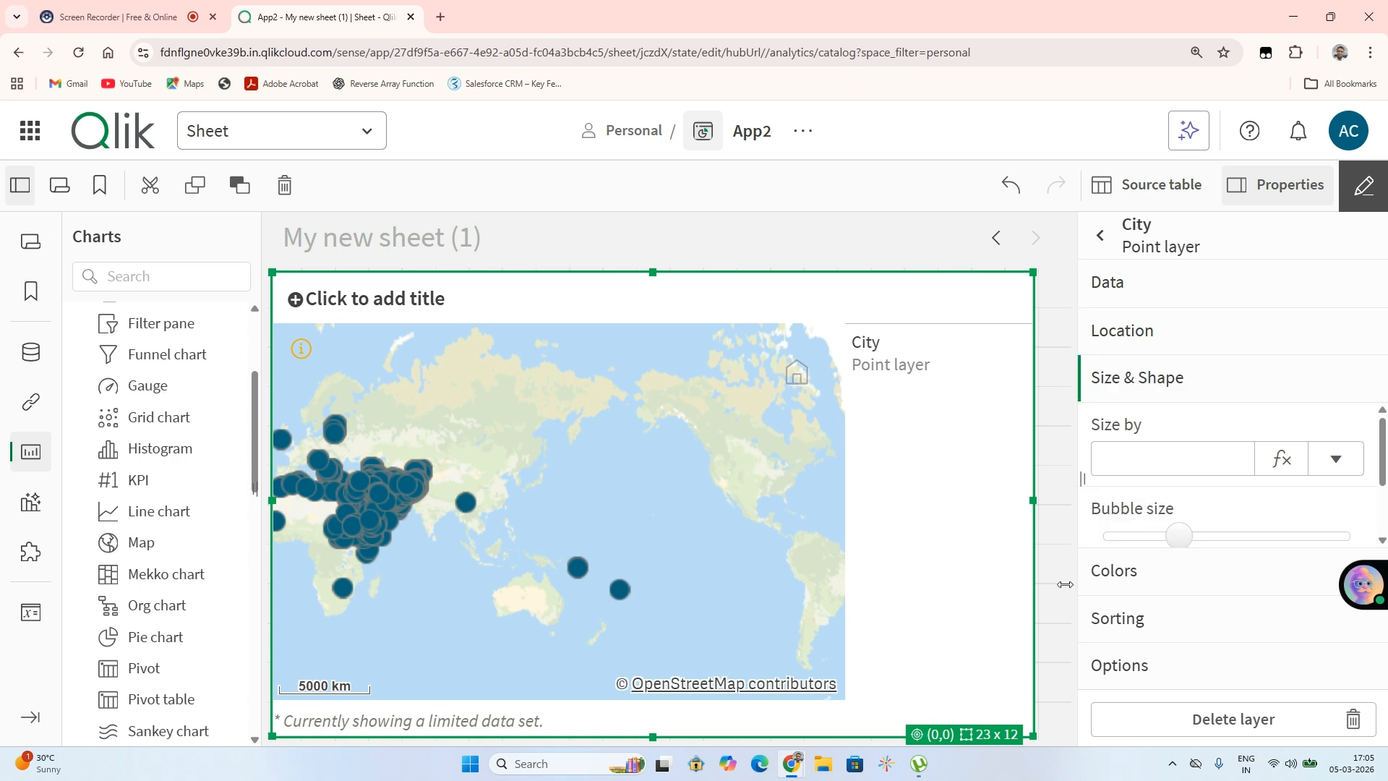
click(1116, 535)
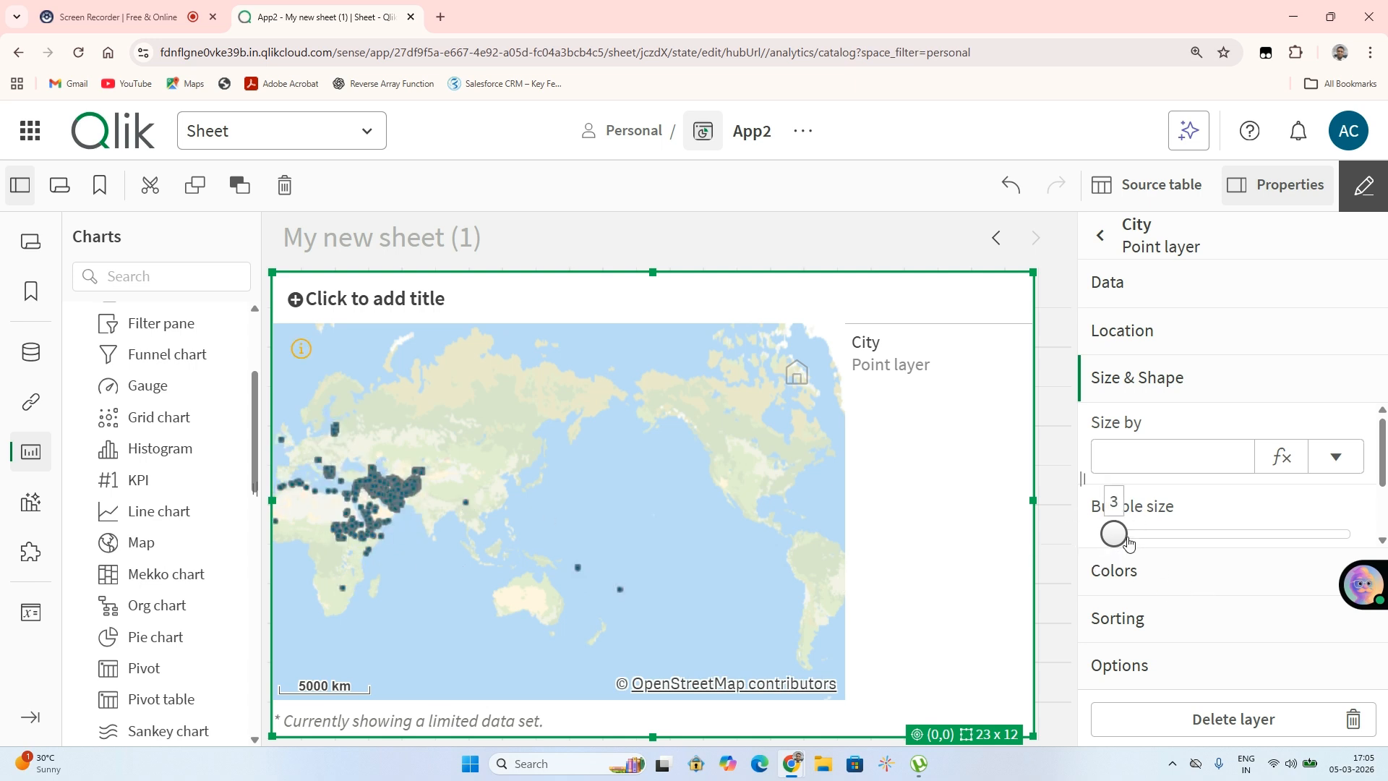
drag(1127, 537, 1134, 535)
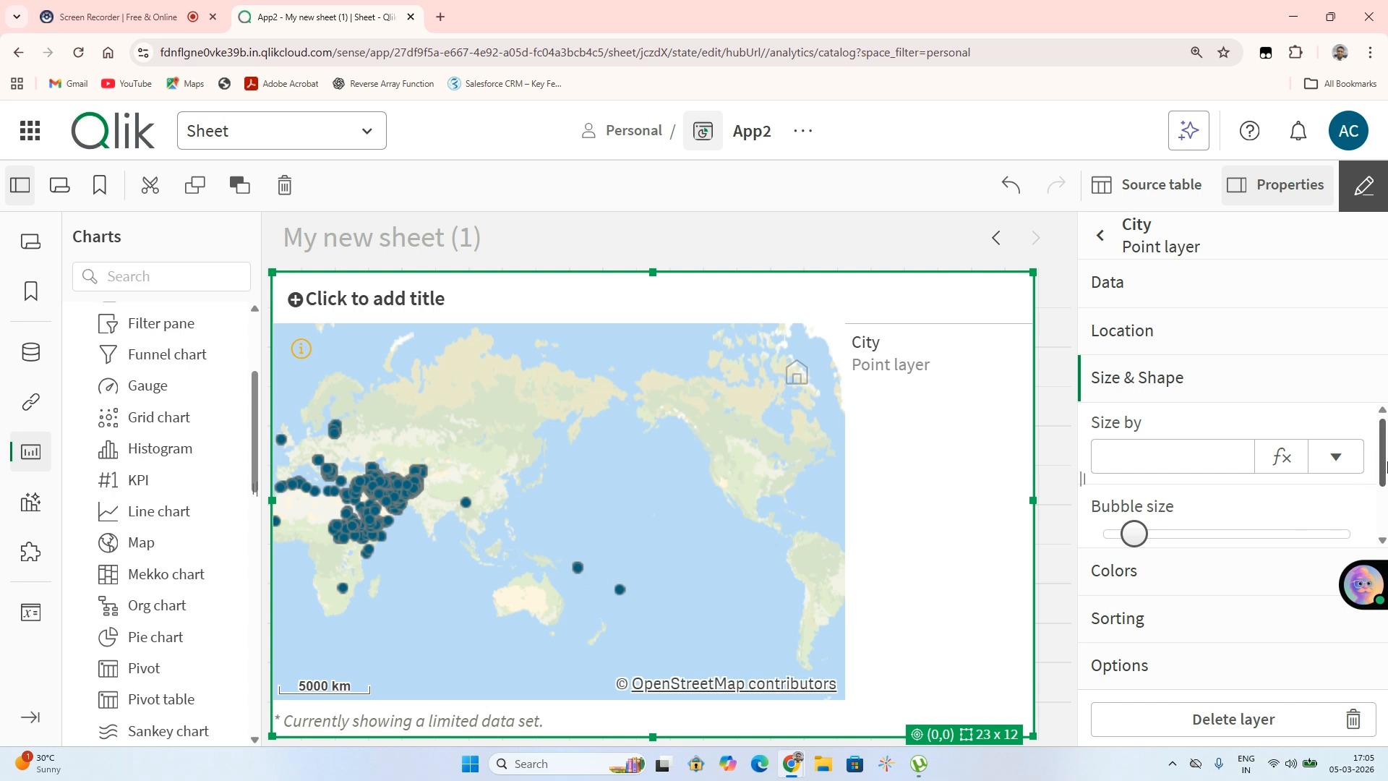
Try different point shapes and set the layer's shape to Triangle
scroll(1193, 521, down, 2)
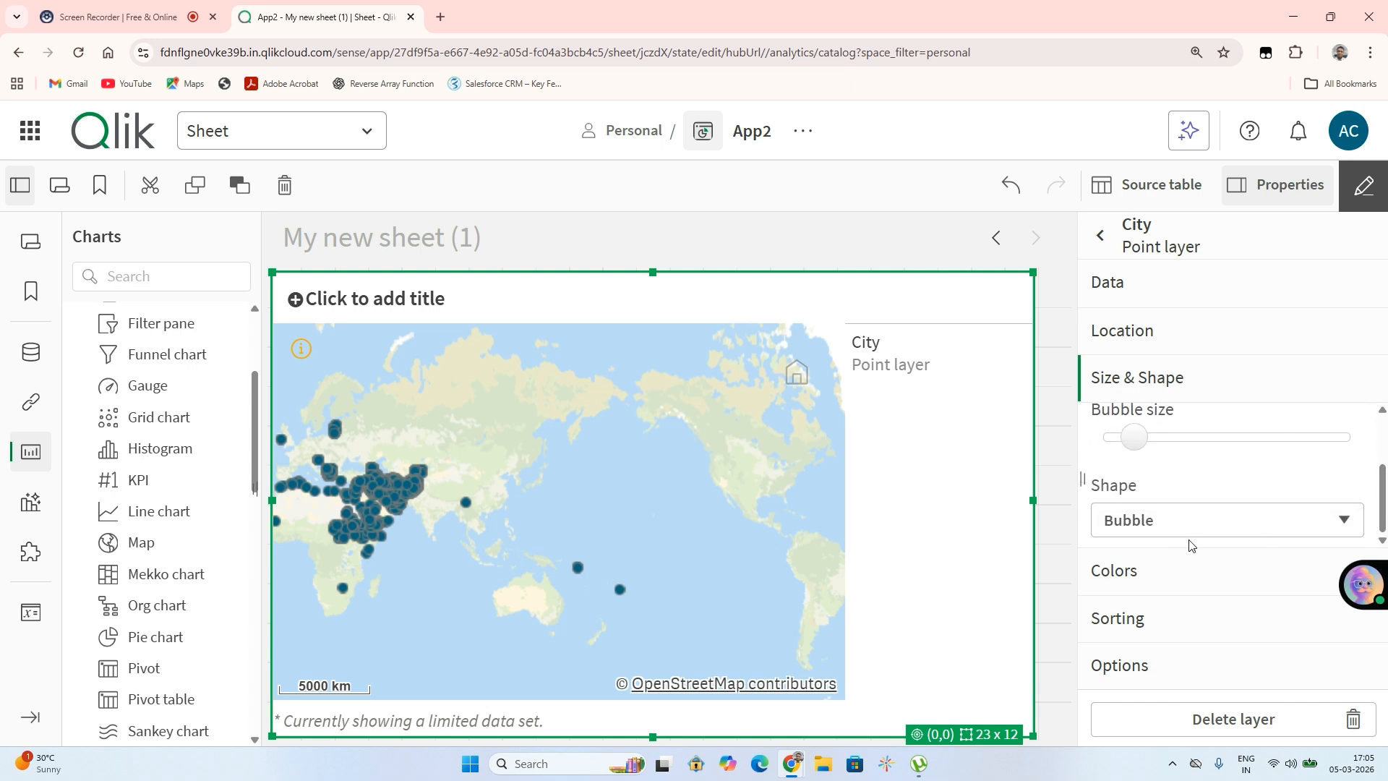
click(1130, 526)
click(1131, 579)
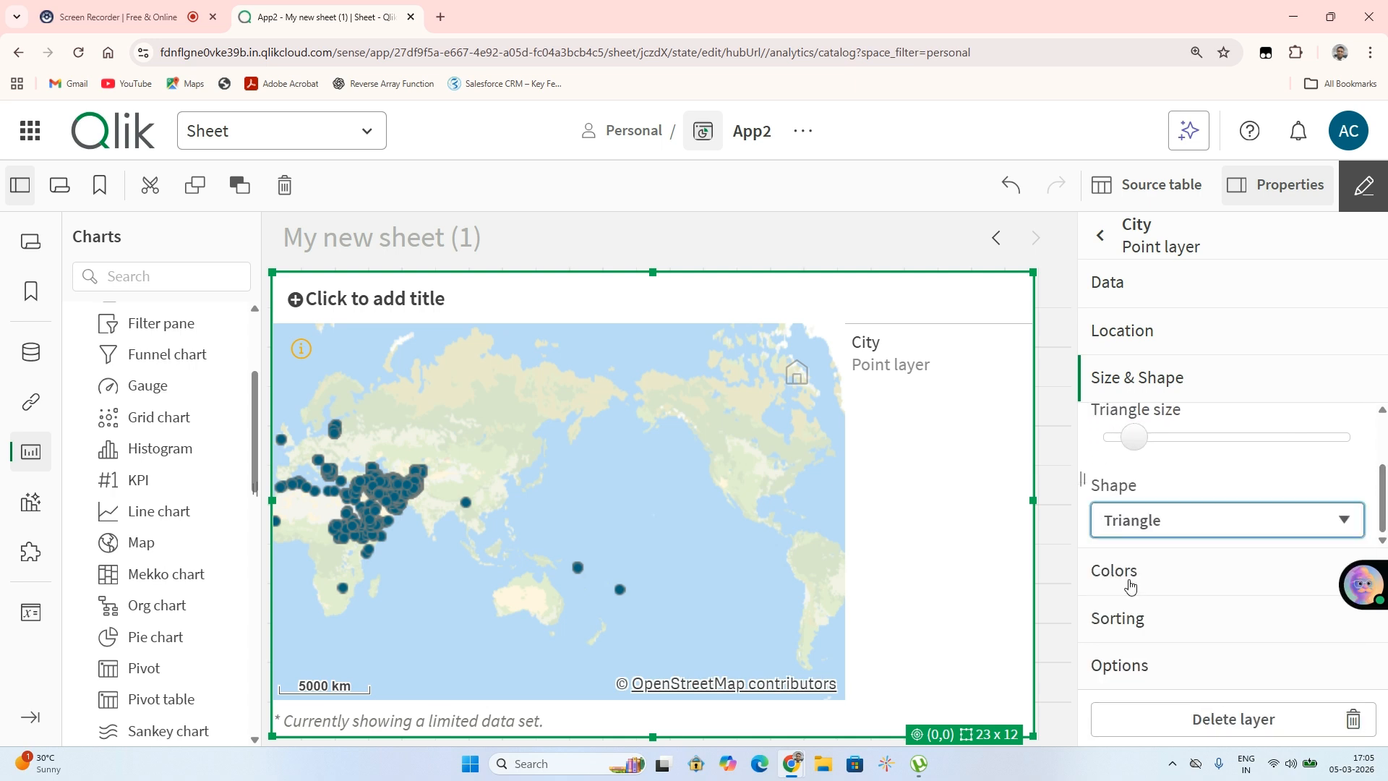
click(1186, 526)
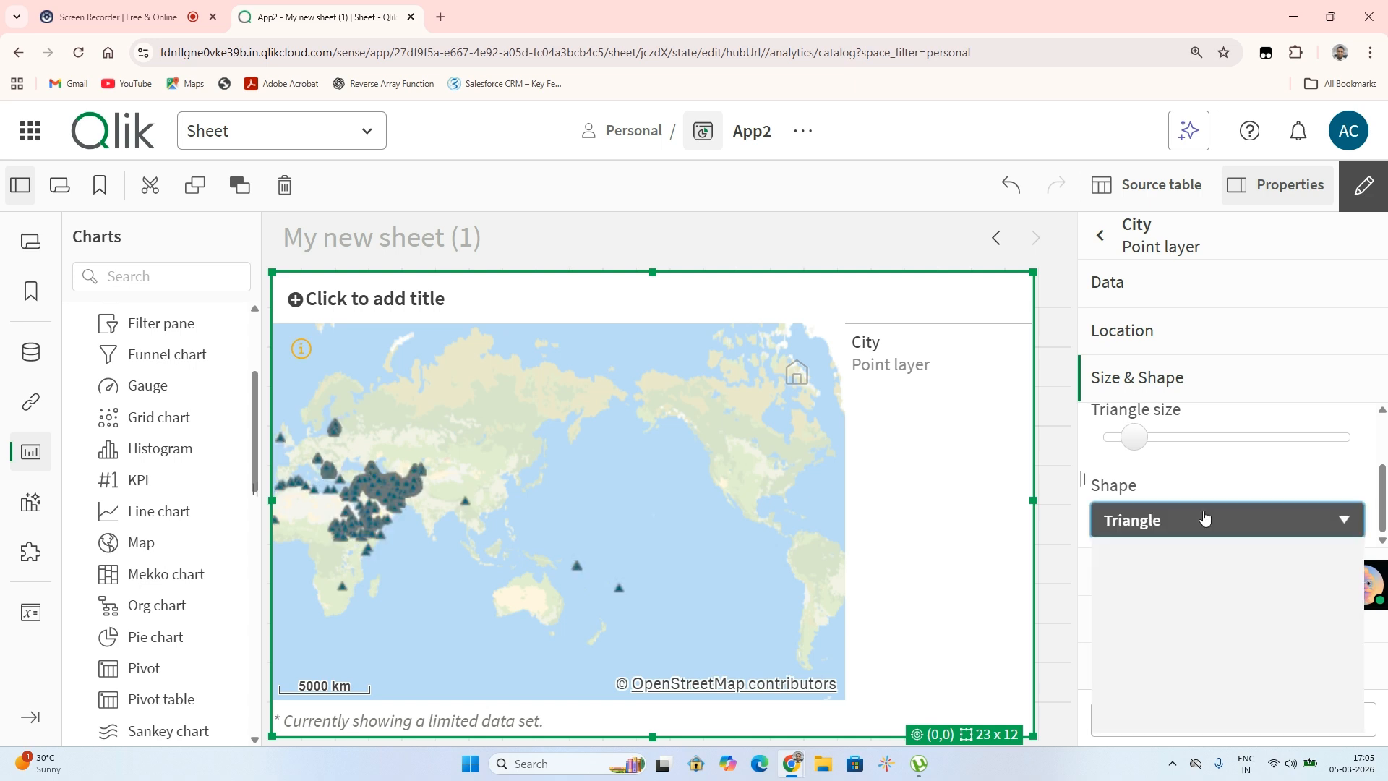
click(1147, 611)
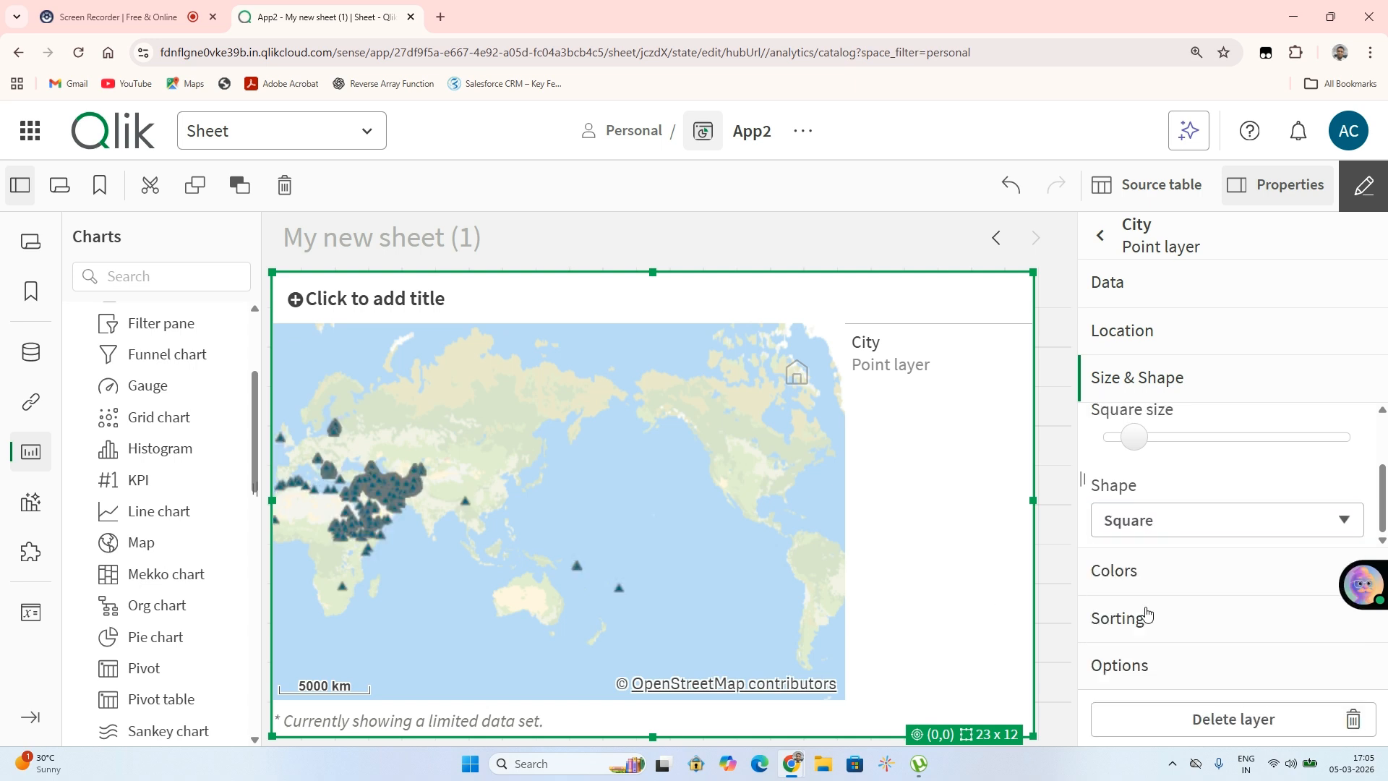
click(1209, 520)
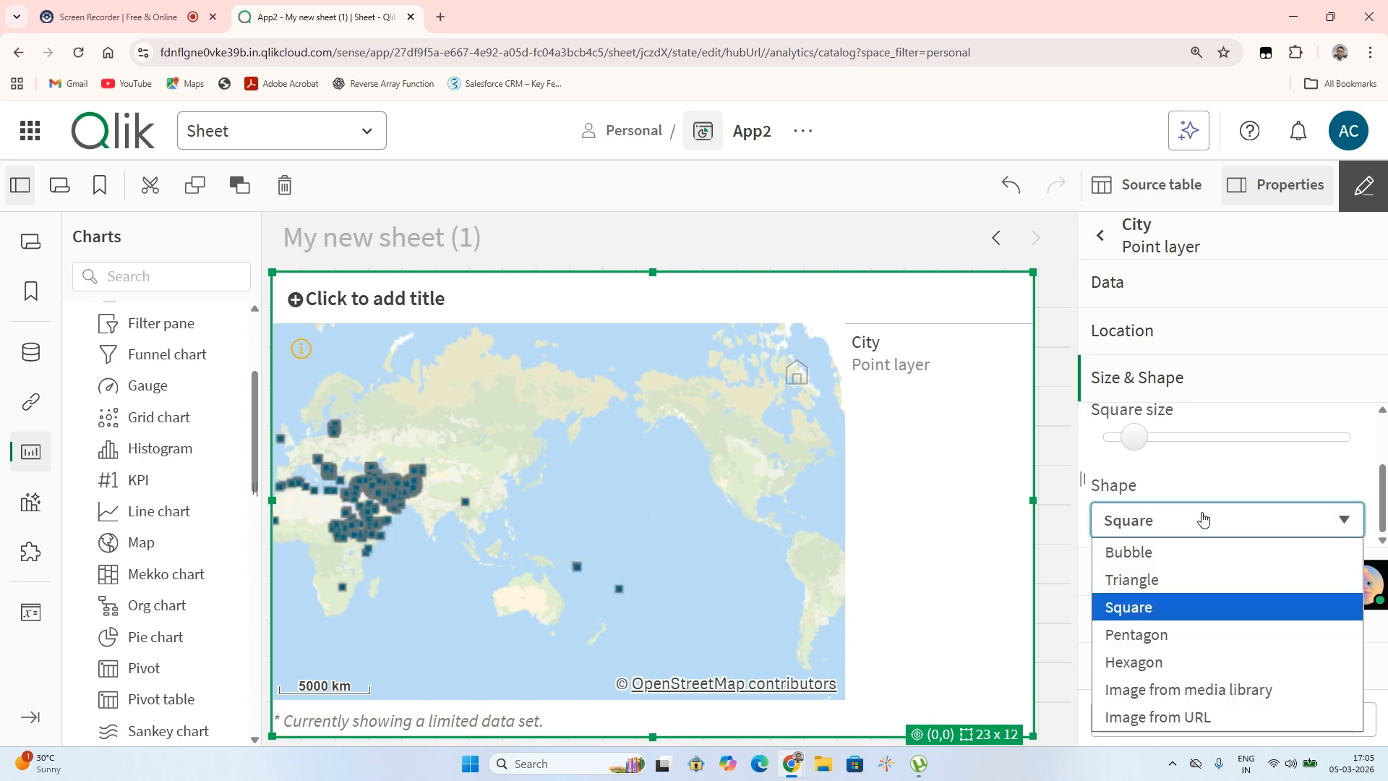
click(1157, 579)
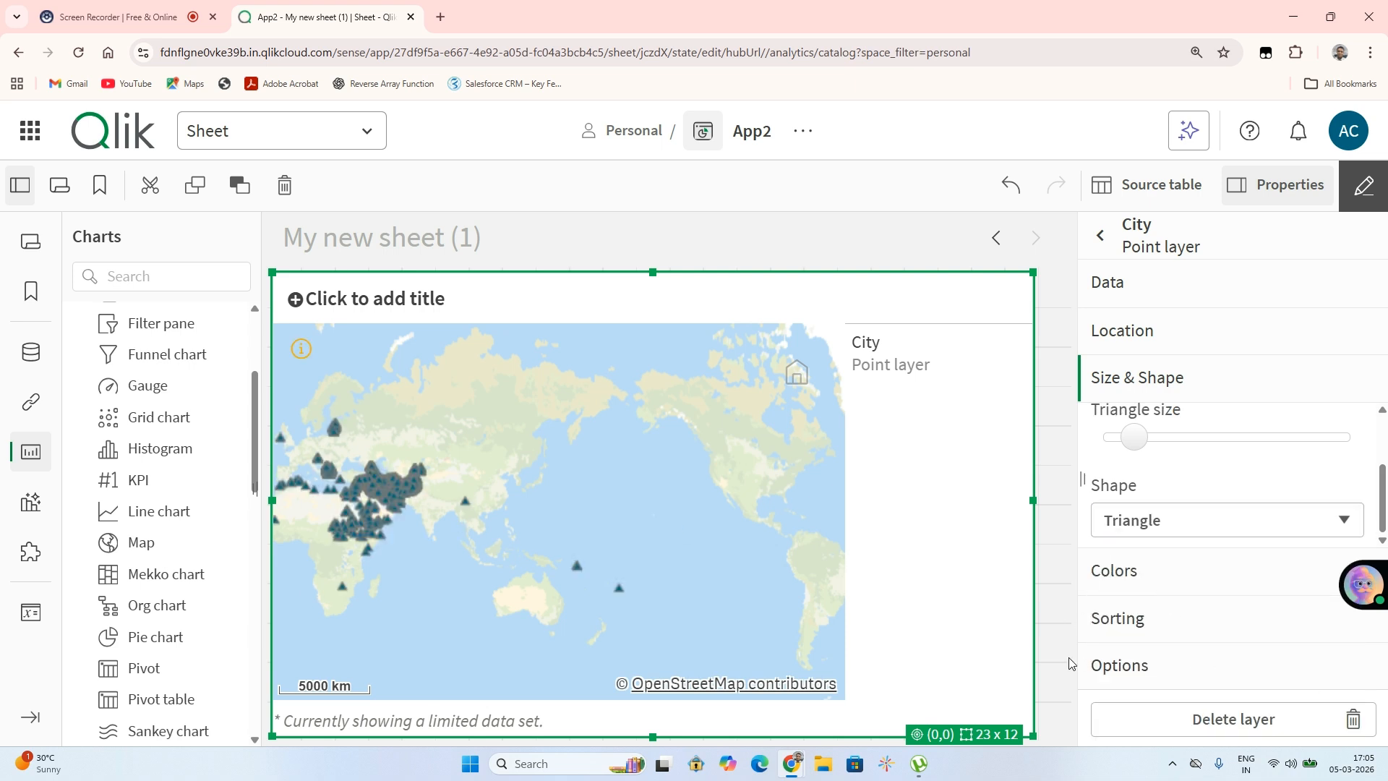
Color the point layer's triangles by dimension
click(1108, 587)
click(1279, 567)
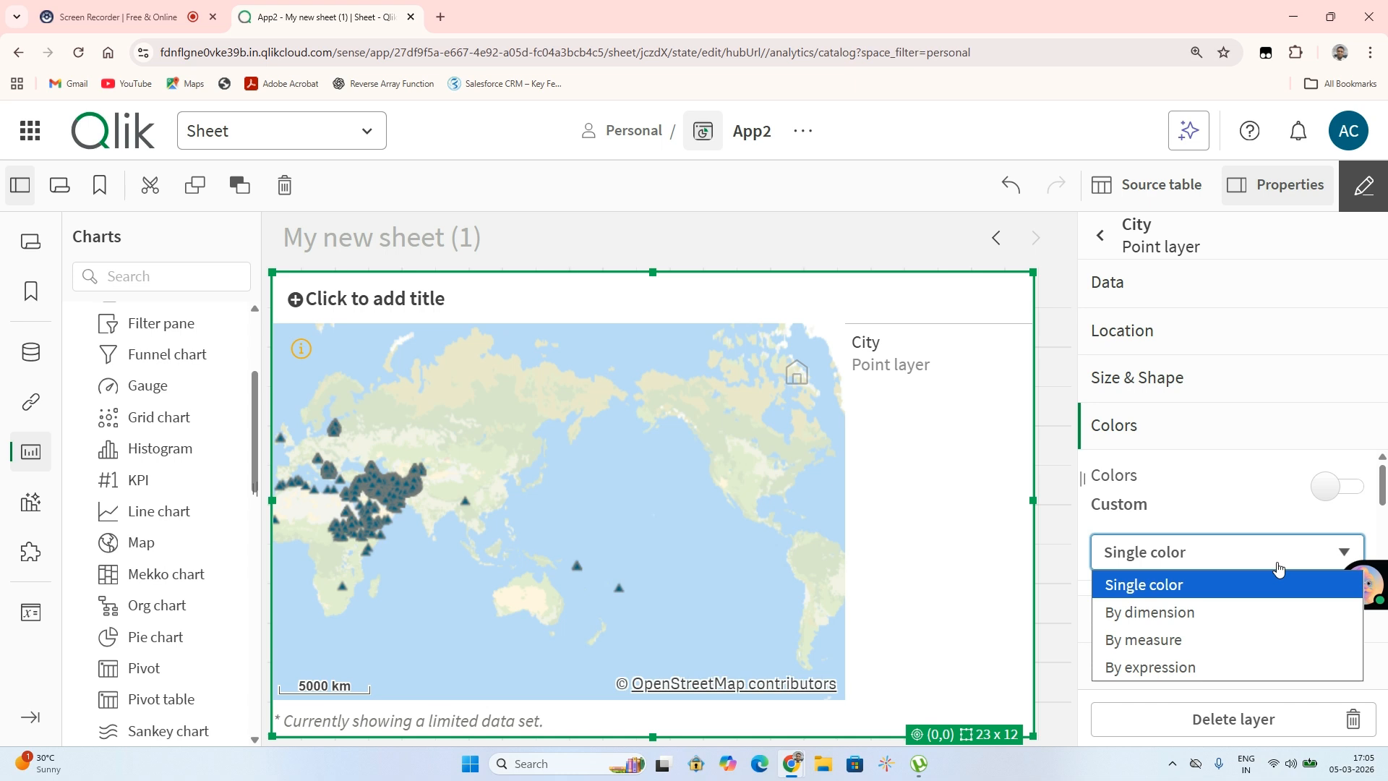
click(1172, 613)
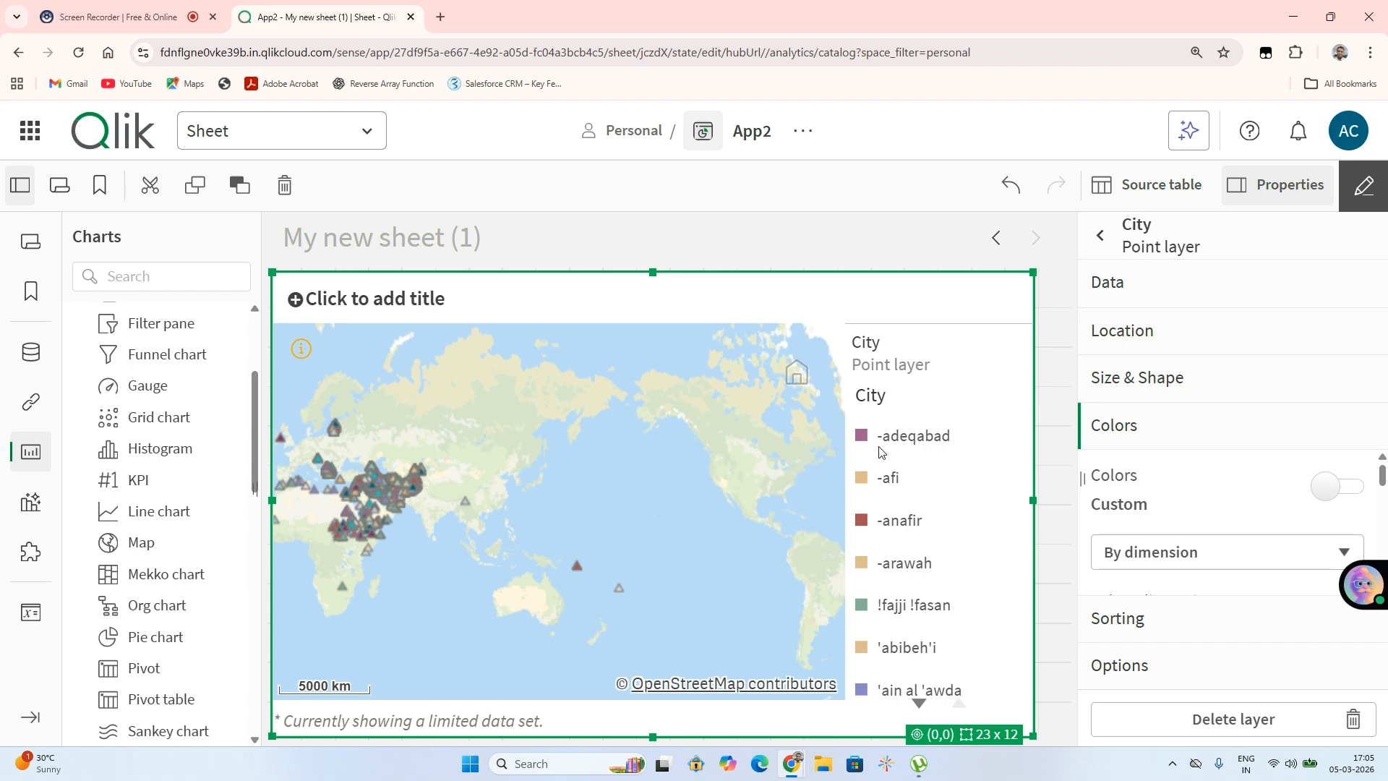
scroll(357, 518, up, 5)
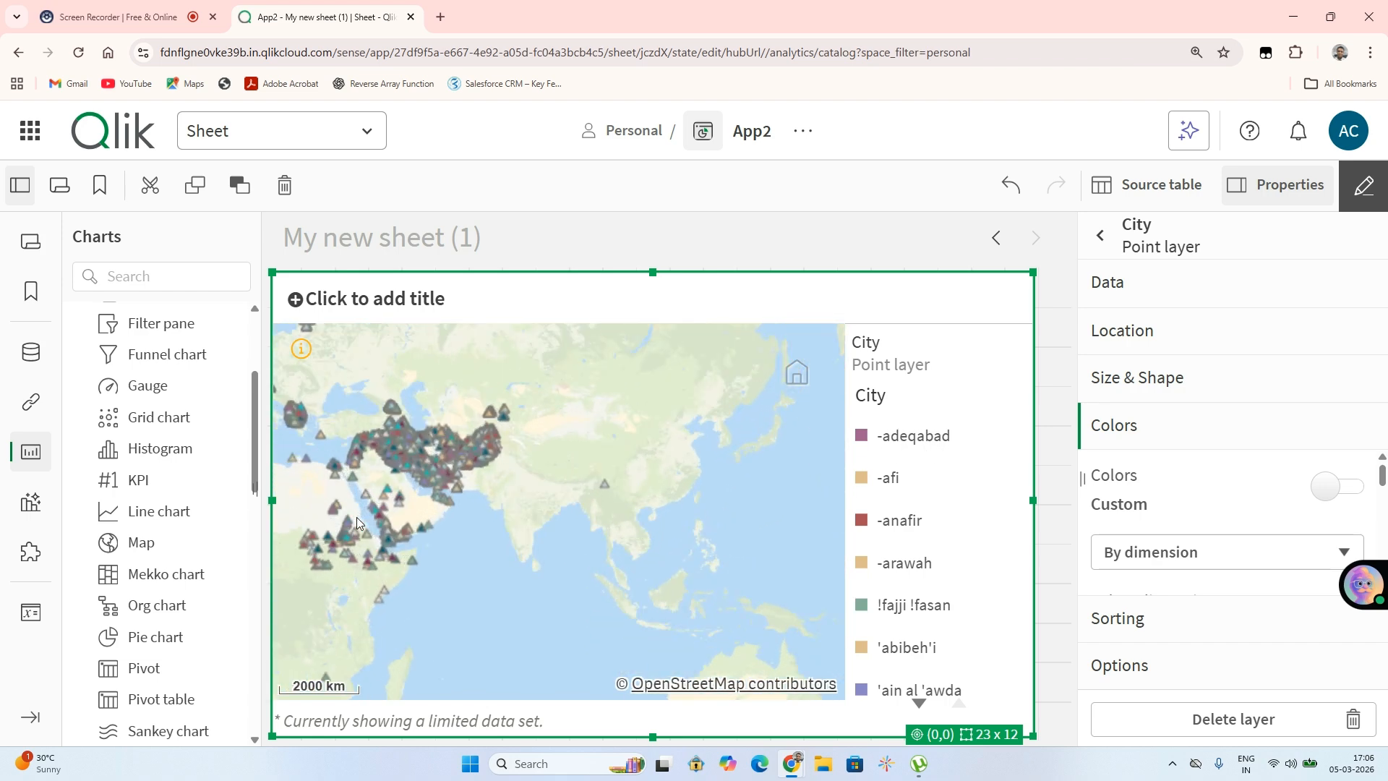
scroll(358, 522, up, 2)
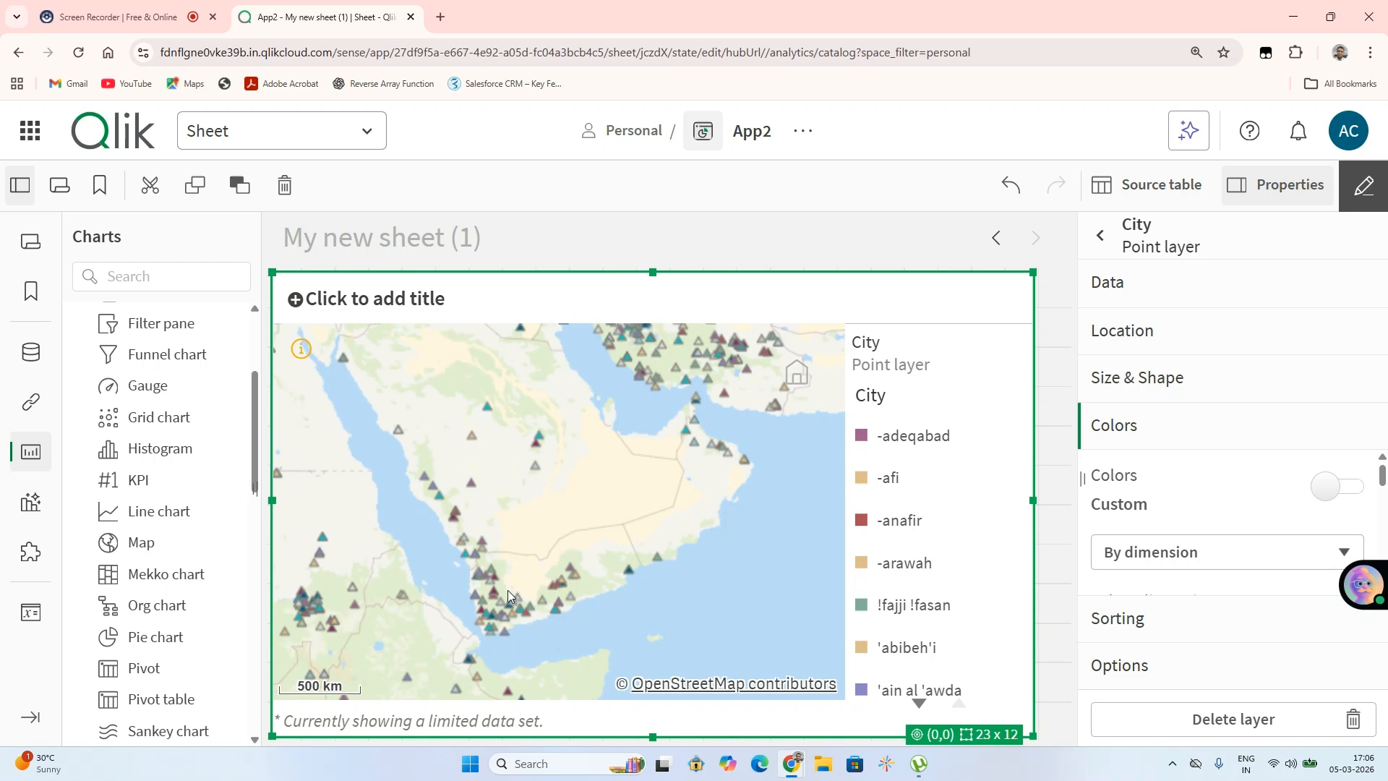
scroll(507, 592, up, 3)
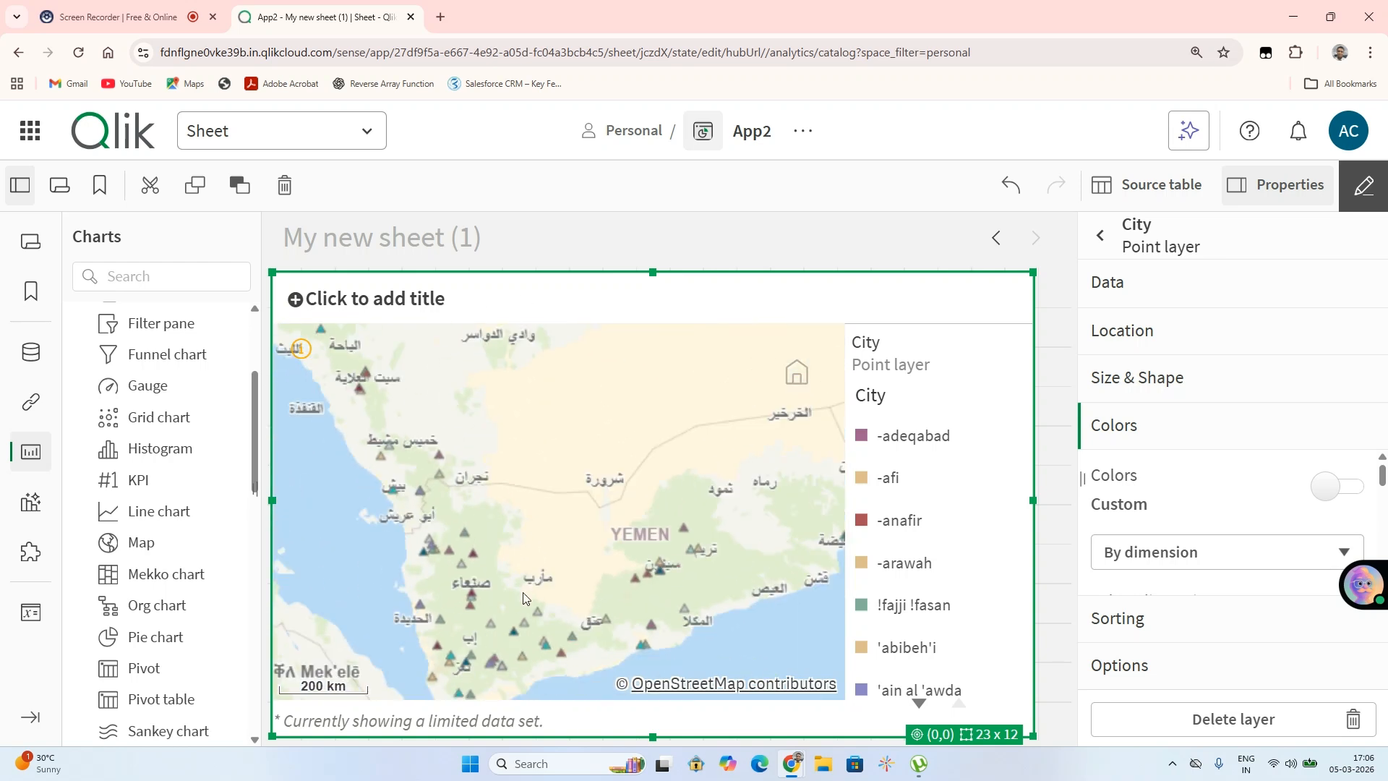
scroll(514, 601, up, 2)
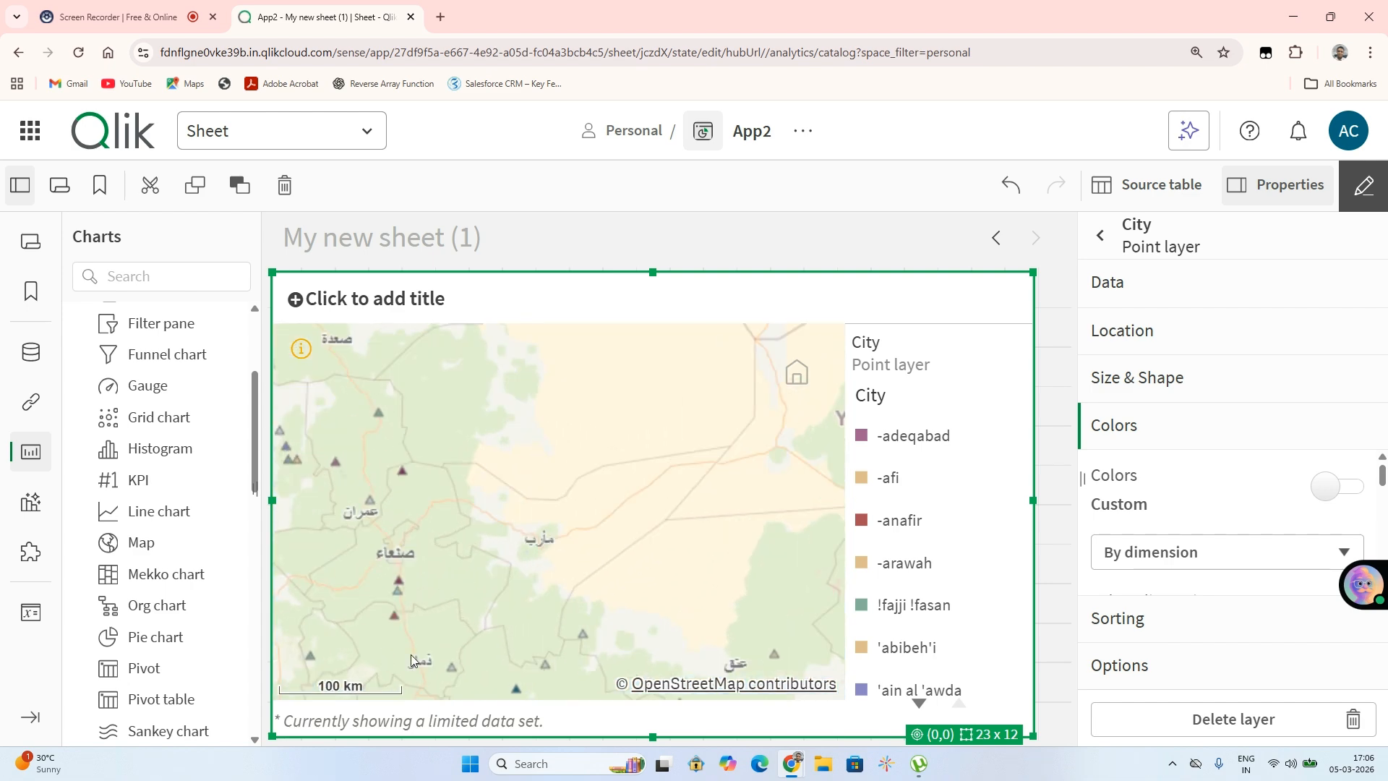
Zoom in and out across the map and review the point layer's Size & Shape and Location settings
scroll(575, 661, down, 5)
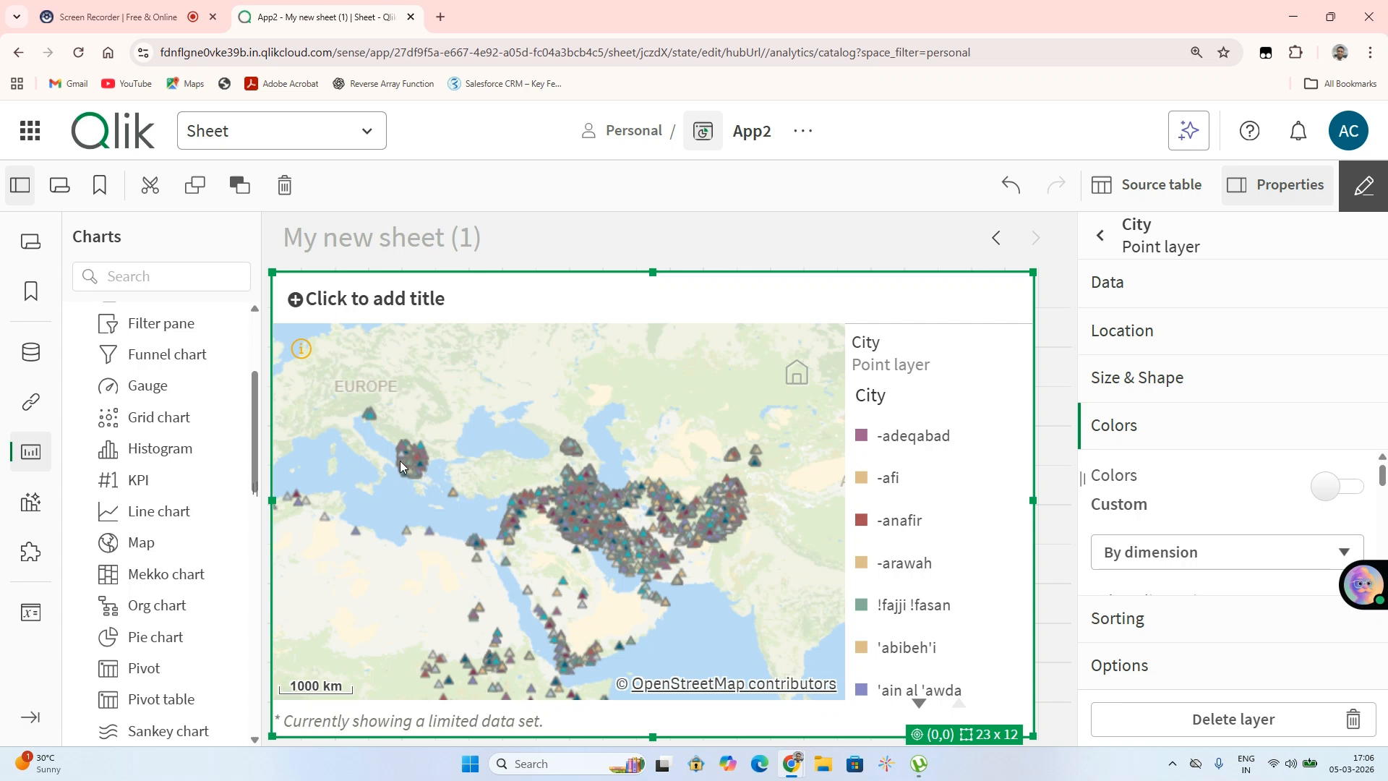
scroll(625, 538, up, 1)
scroll(626, 538, up, 4)
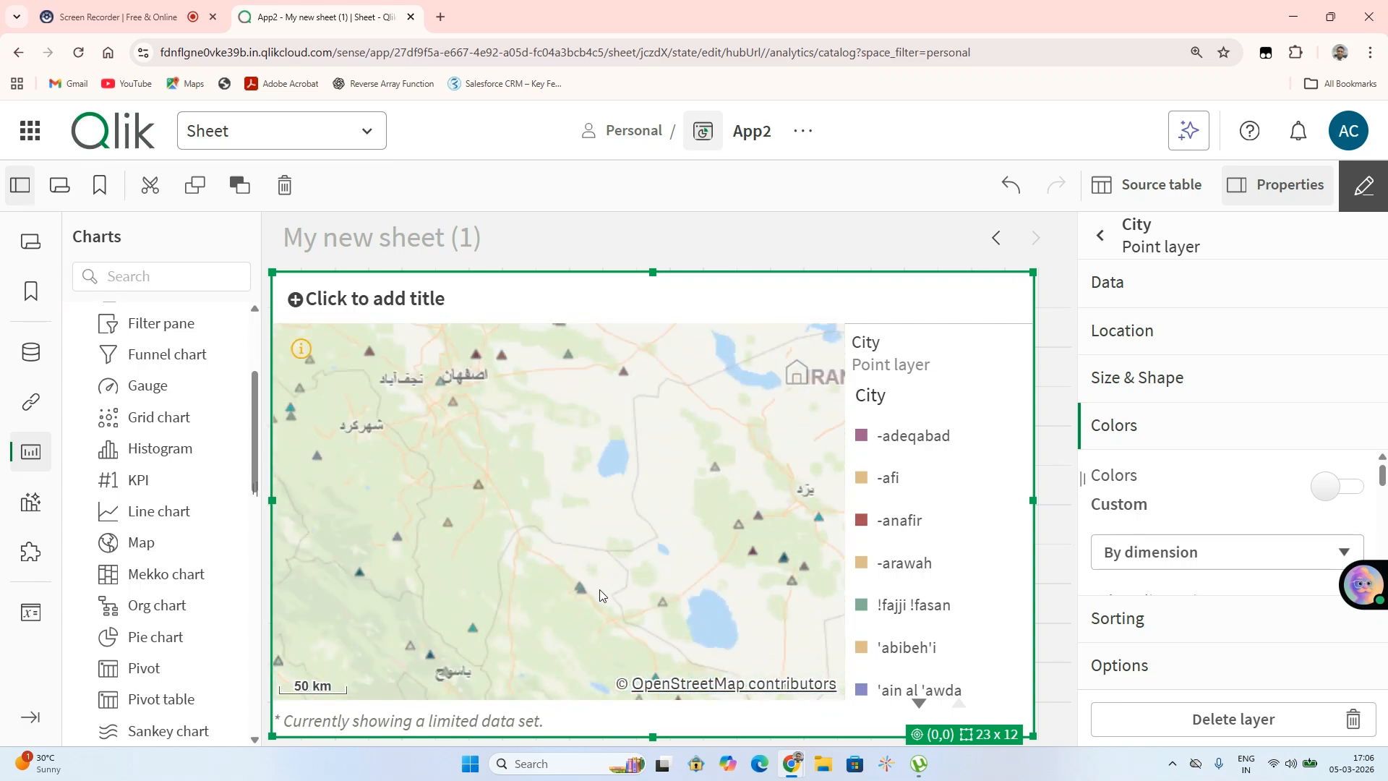
scroll(600, 590, down, 2)
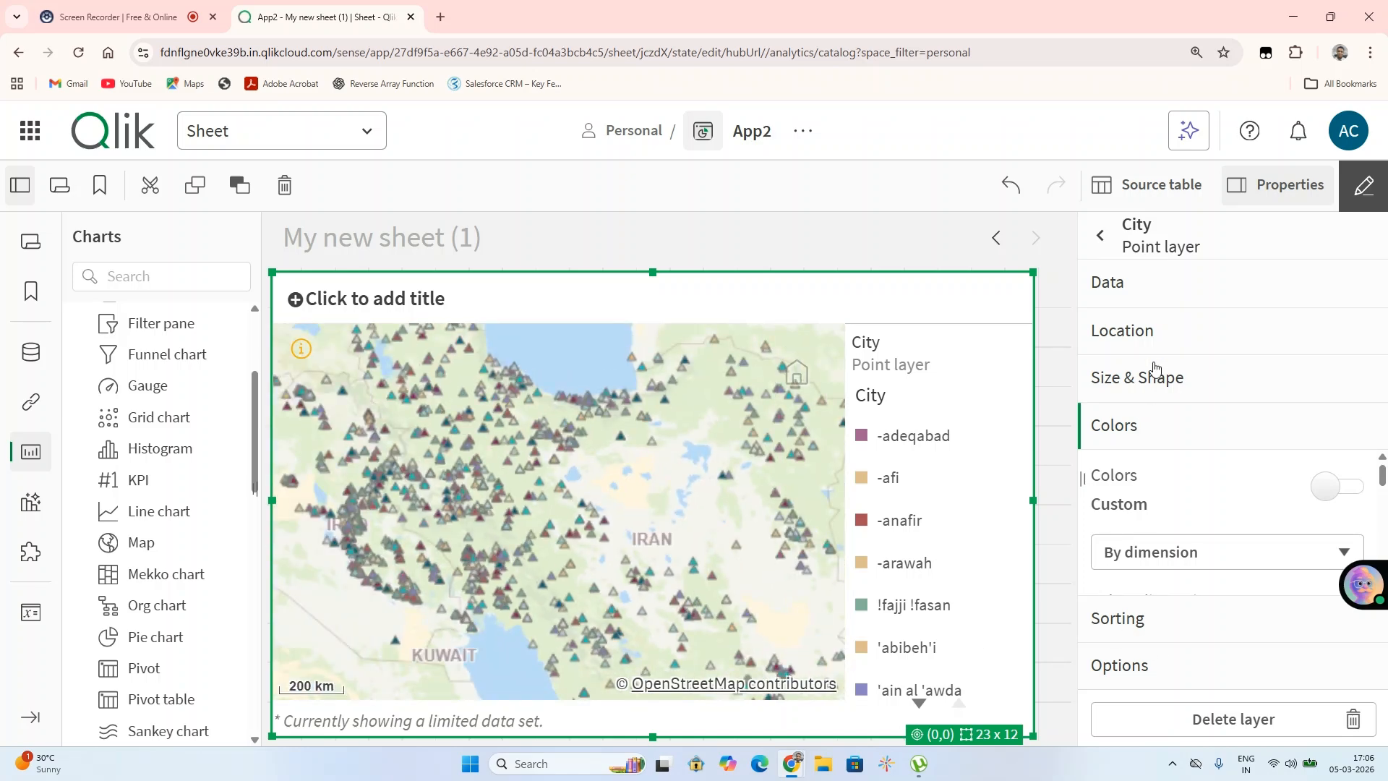
click(1157, 382)
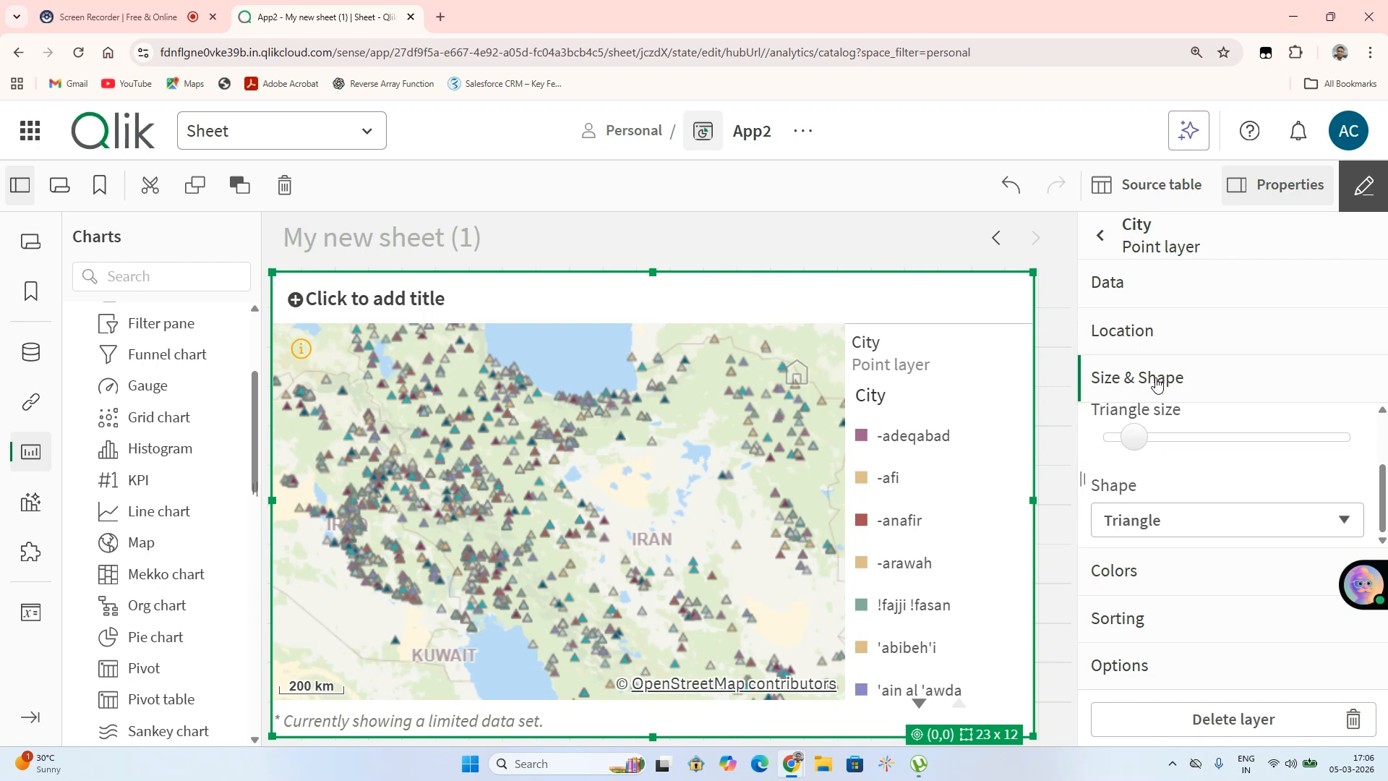
click(1151, 339)
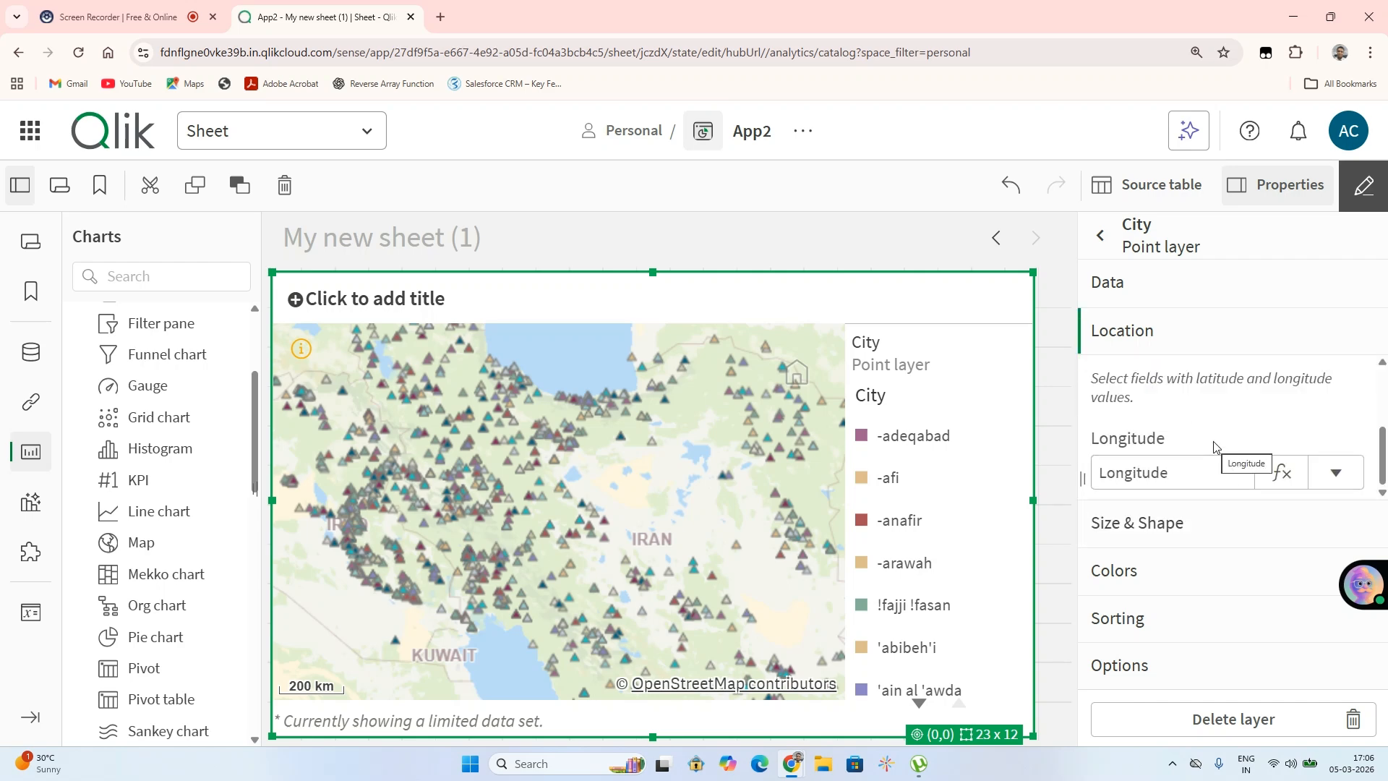
scroll(1148, 429, up, 3)
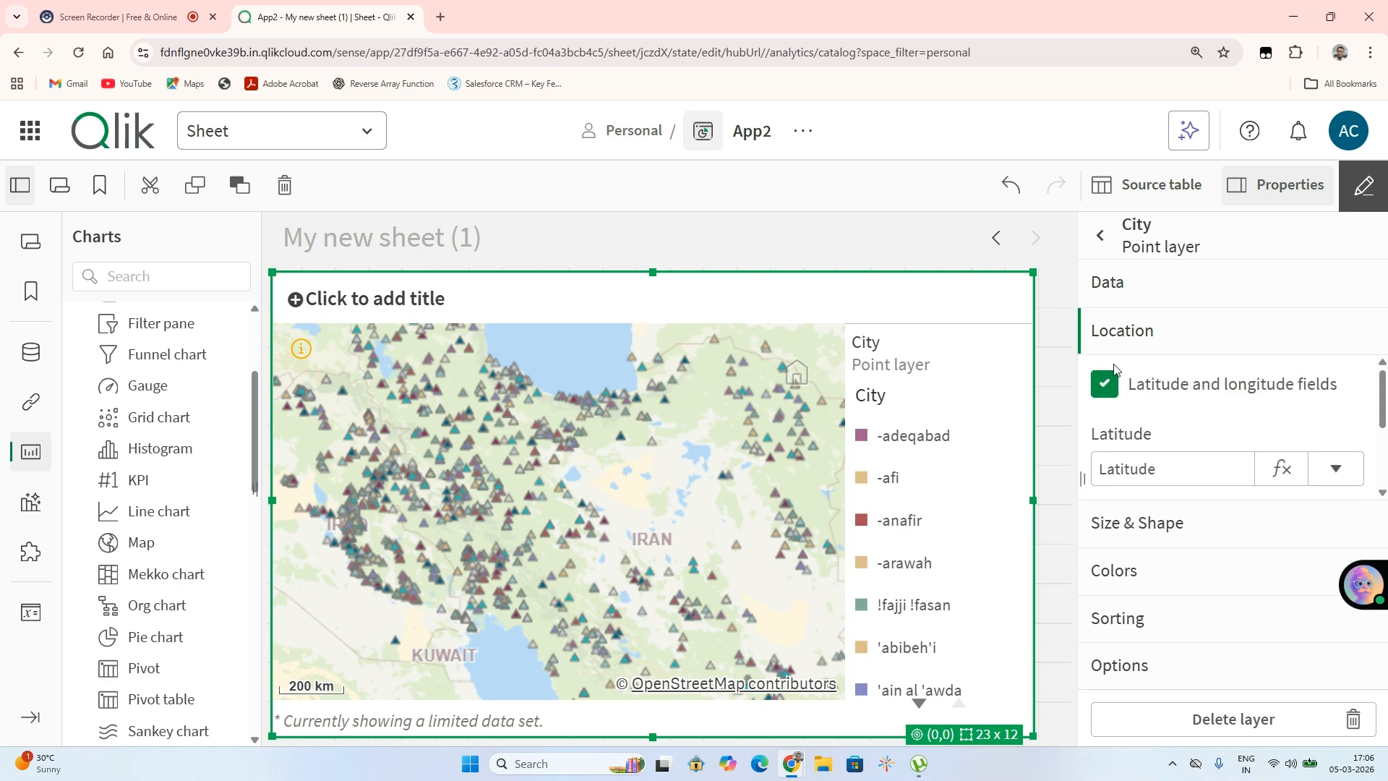
Toggle the Latitude and longitude fields option off and back on for the point layer
click(1114, 380)
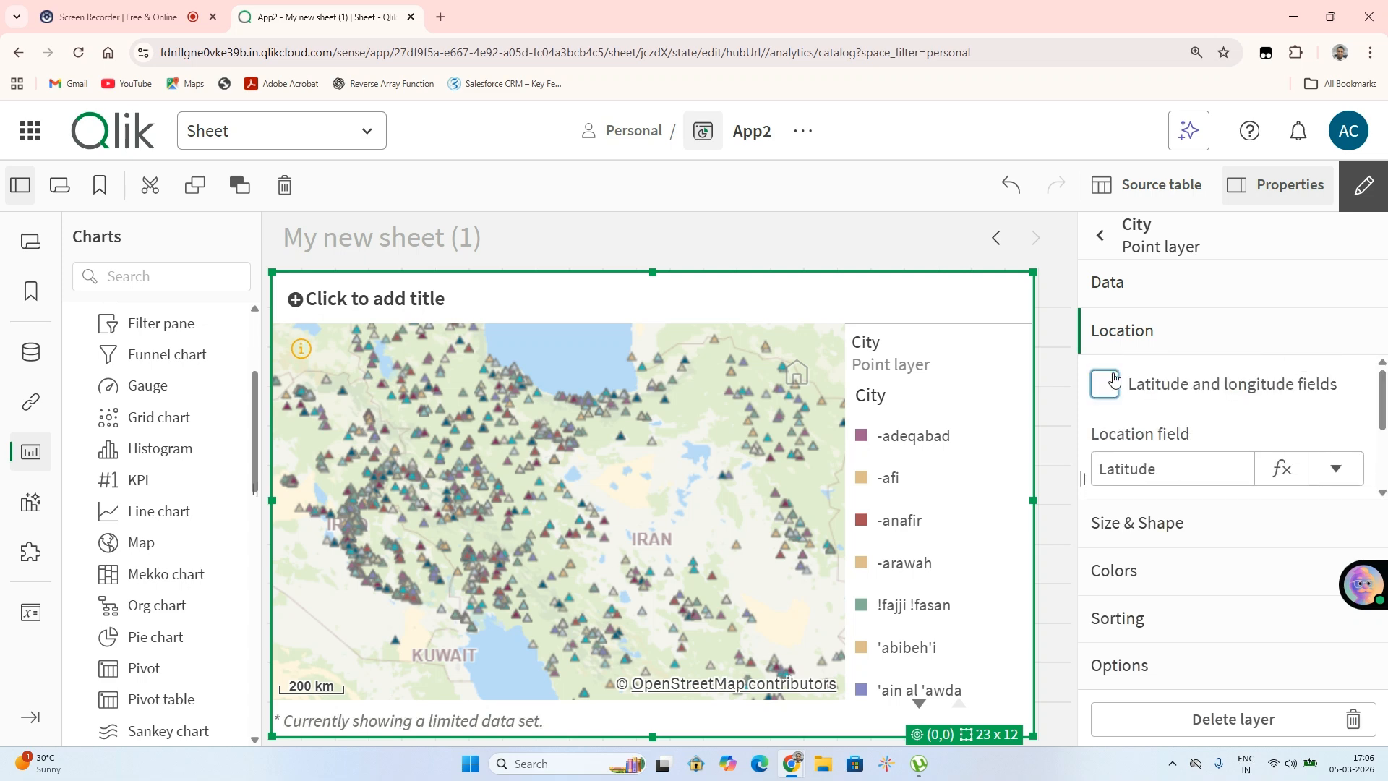
click(1114, 380)
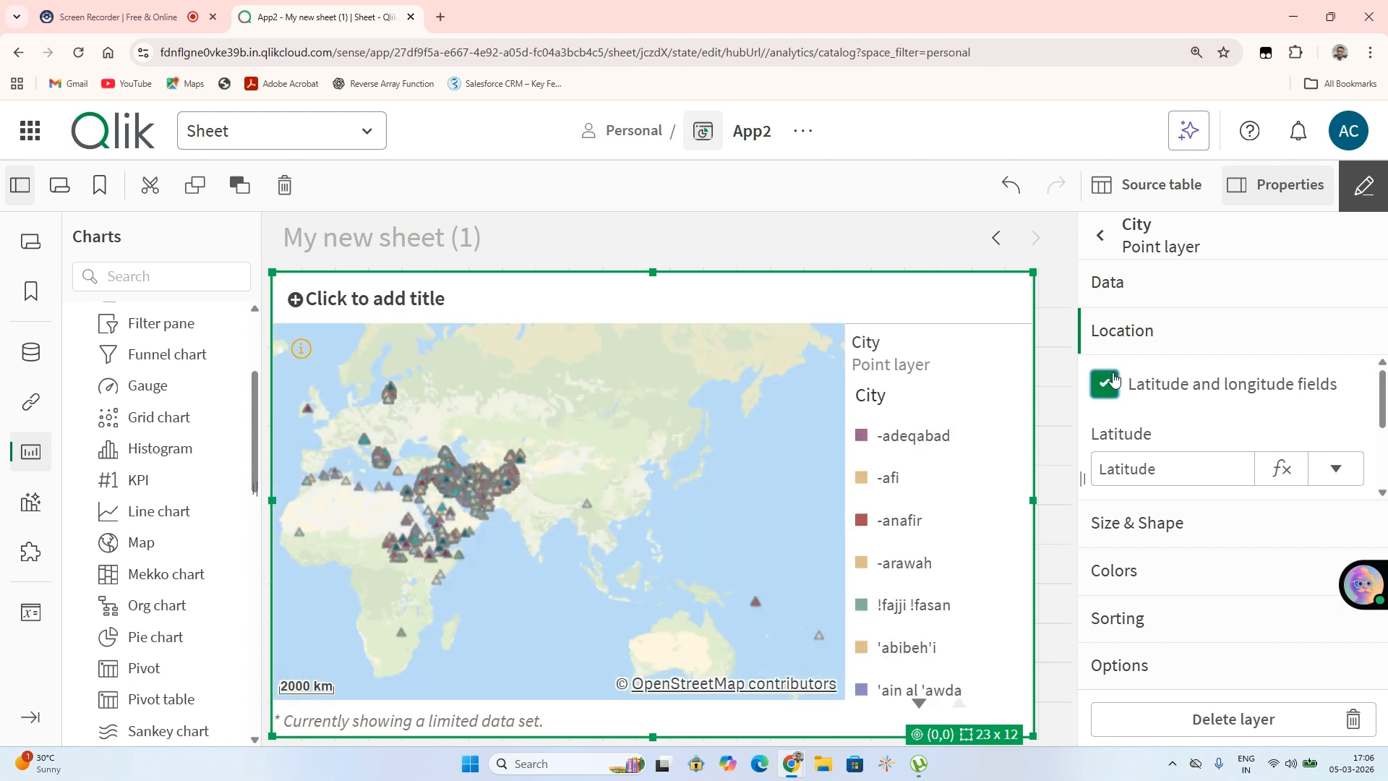
scroll(422, 497, up, 5)
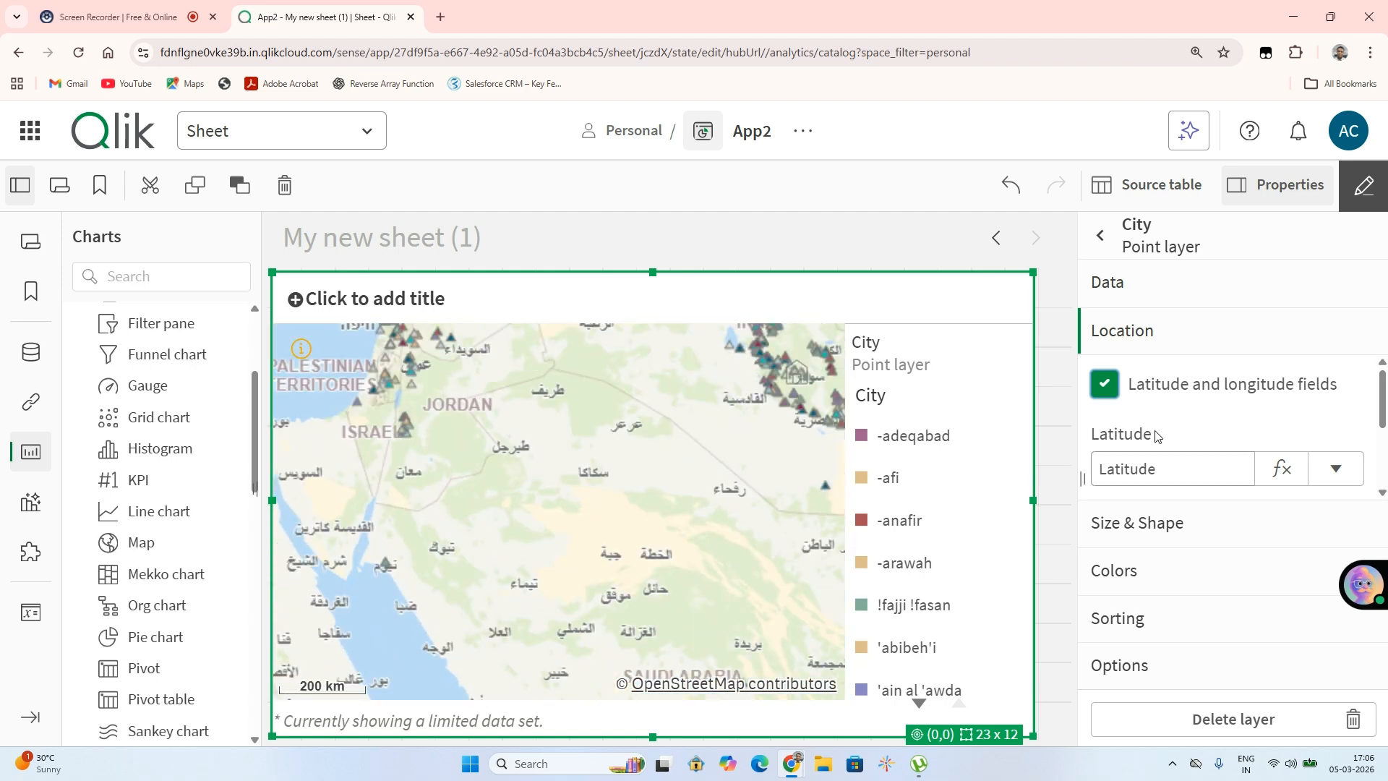
click(1217, 289)
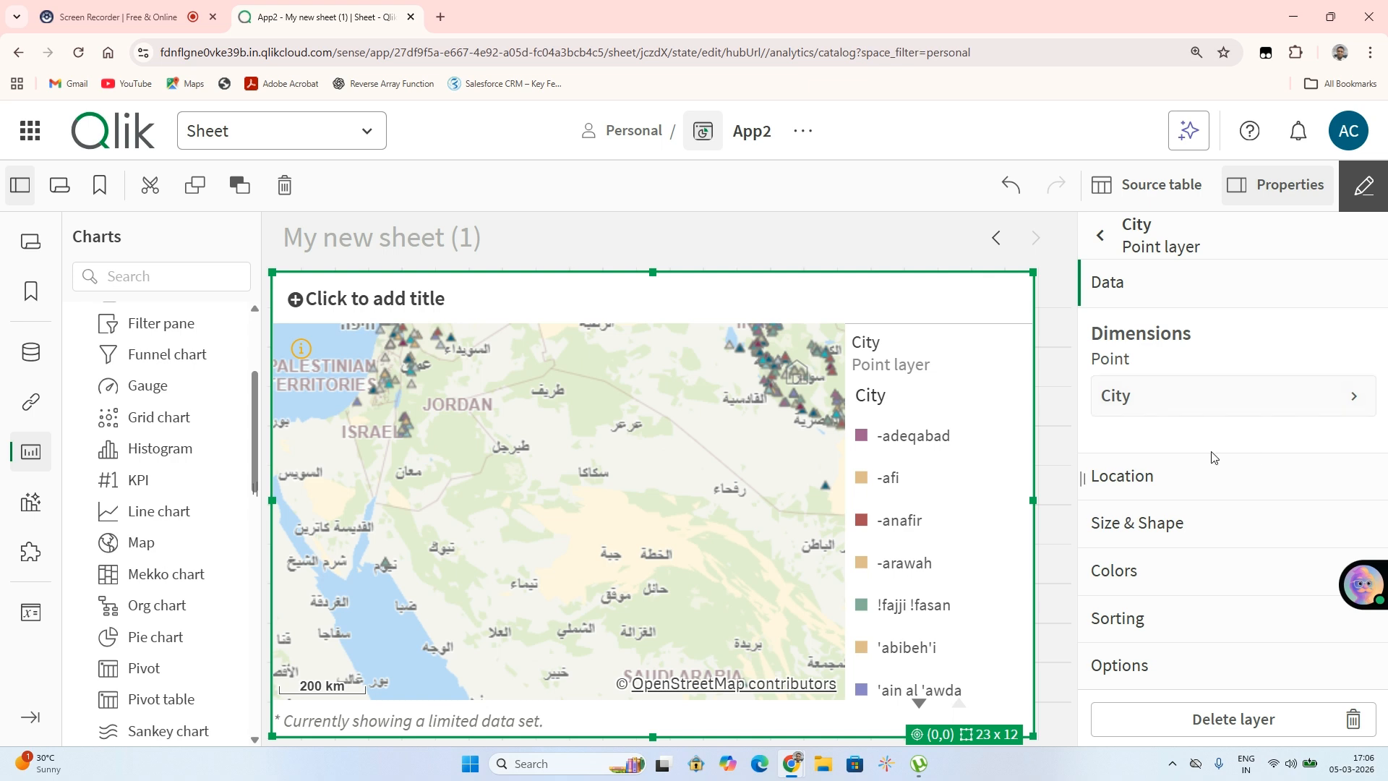
Try the point layer's Show legend options None and Small, then return it to Auto
click(1131, 665)
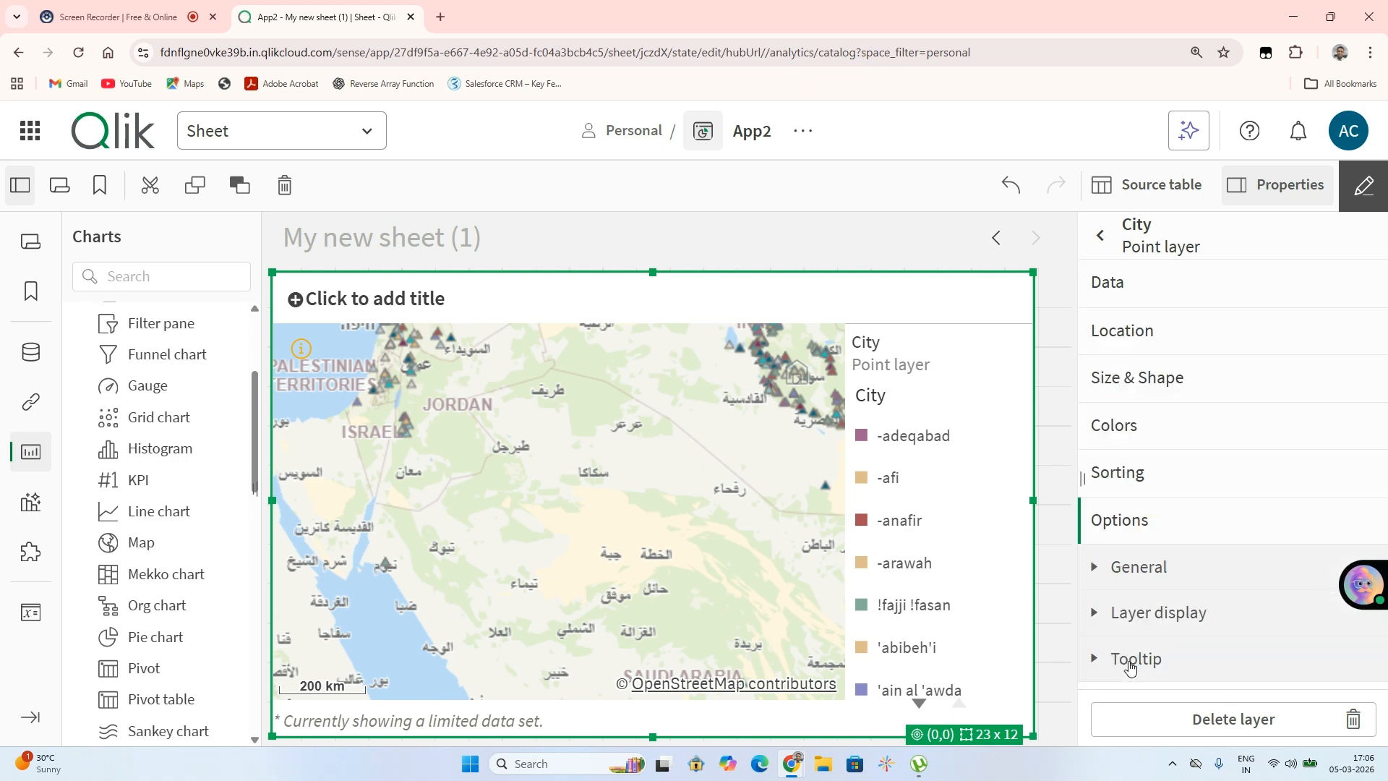
click(1136, 571)
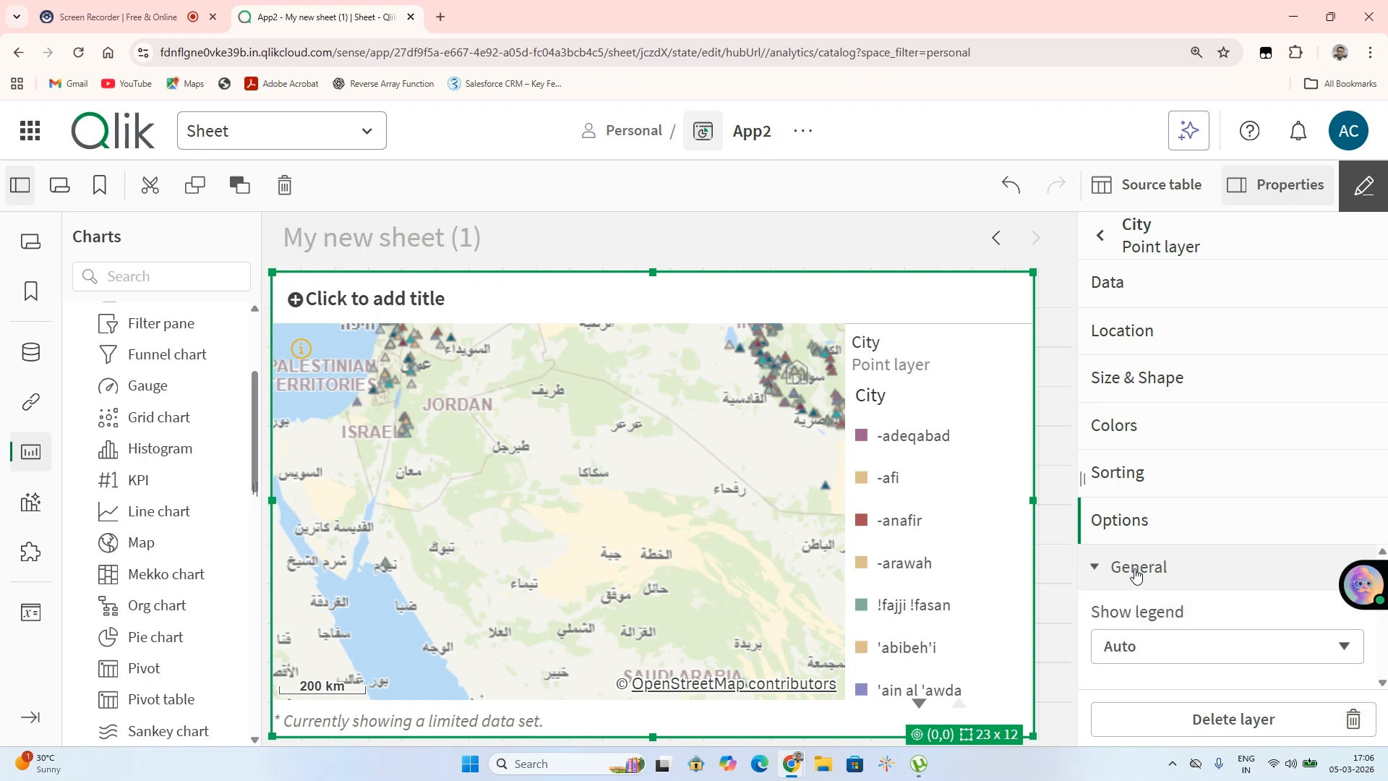
click(1104, 645)
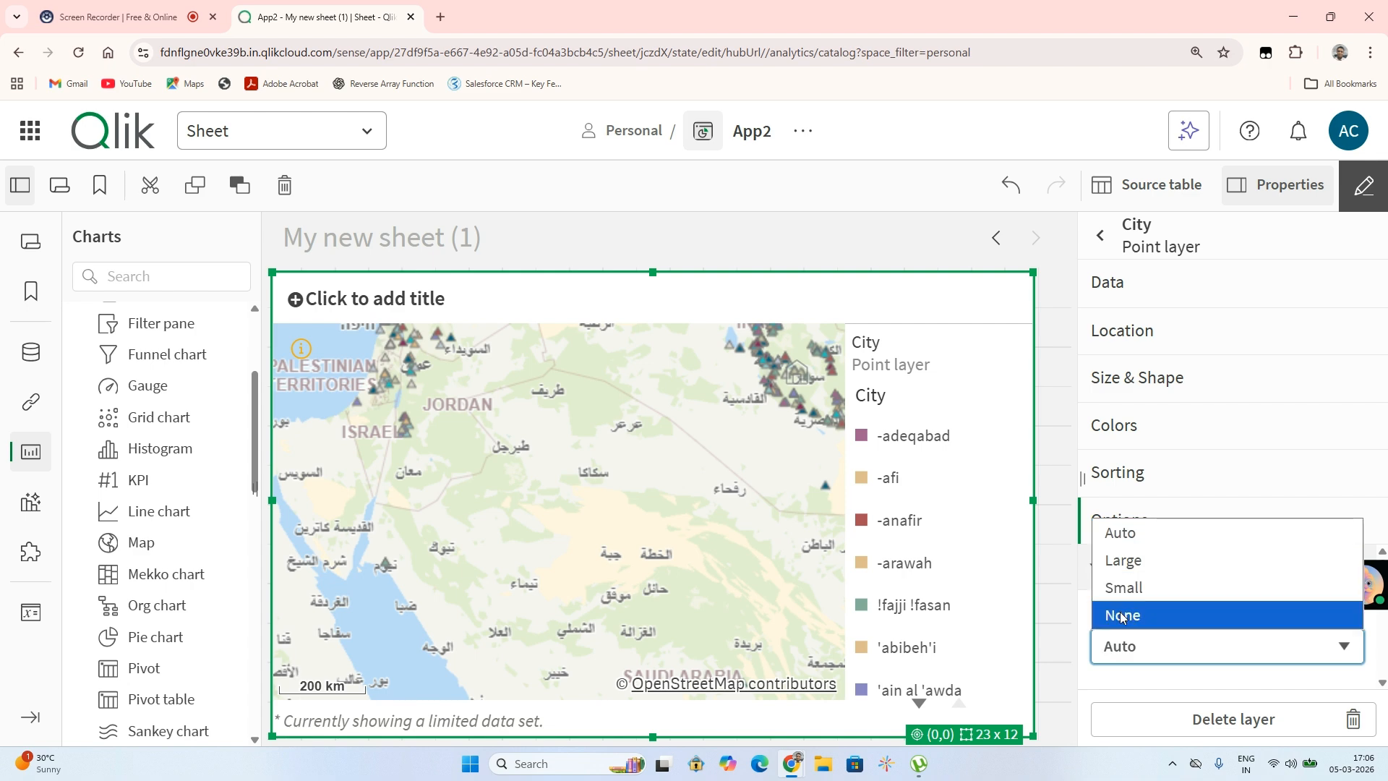
click(1123, 615)
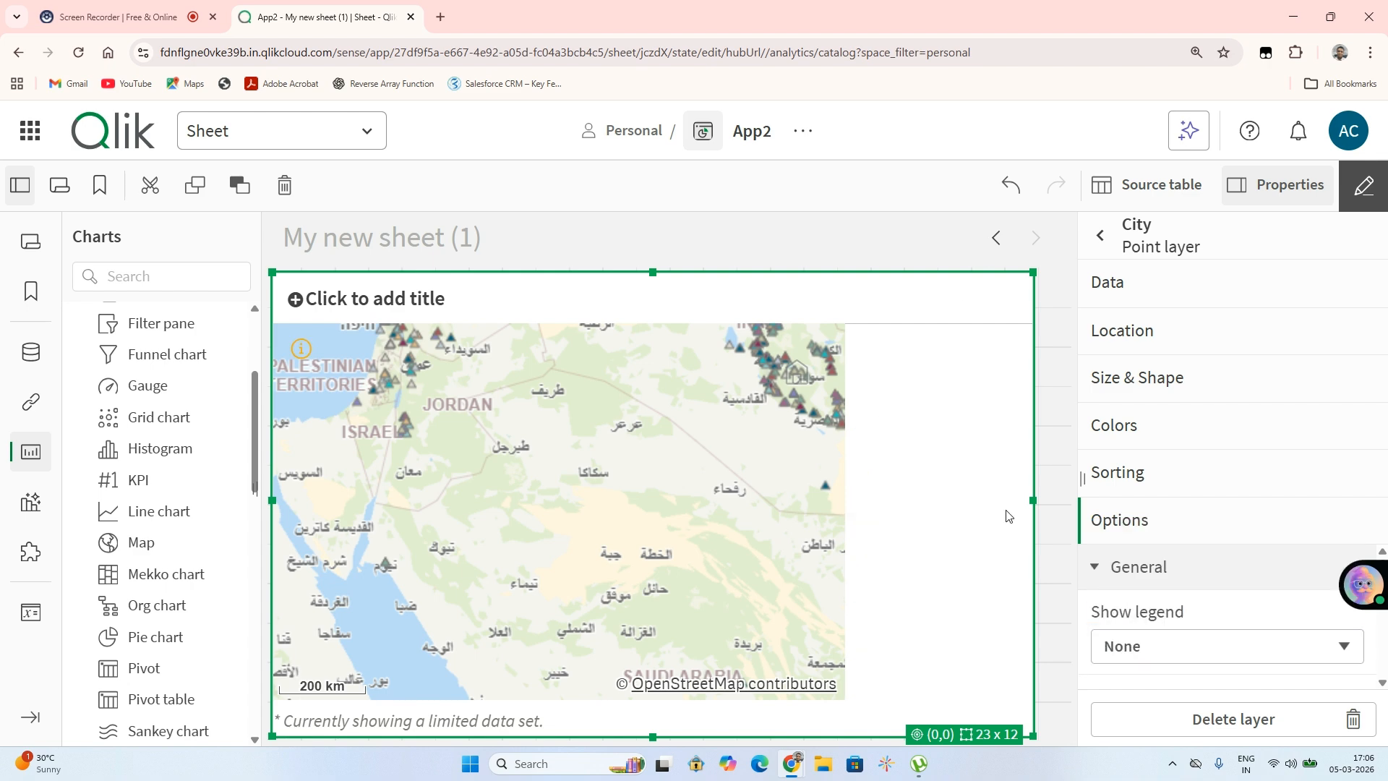
click(1169, 643)
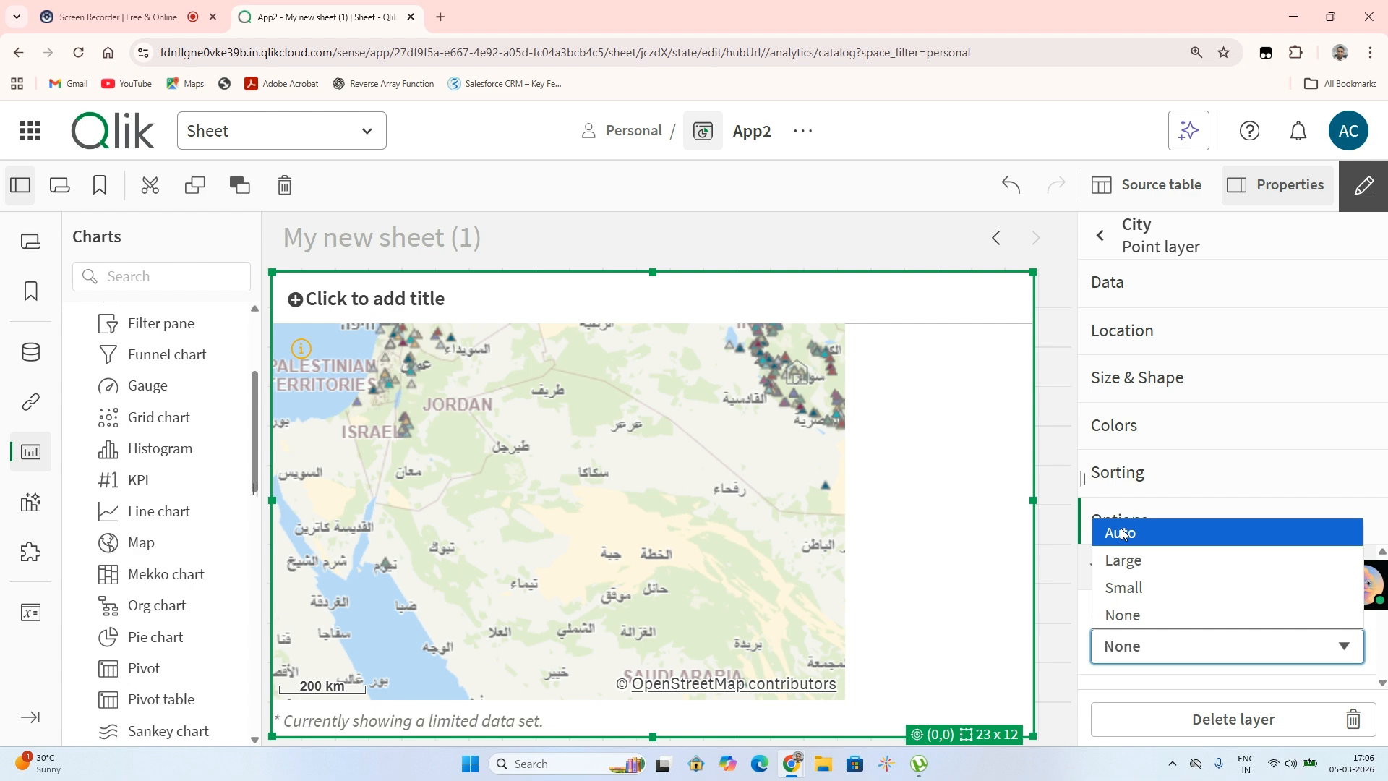
click(1123, 587)
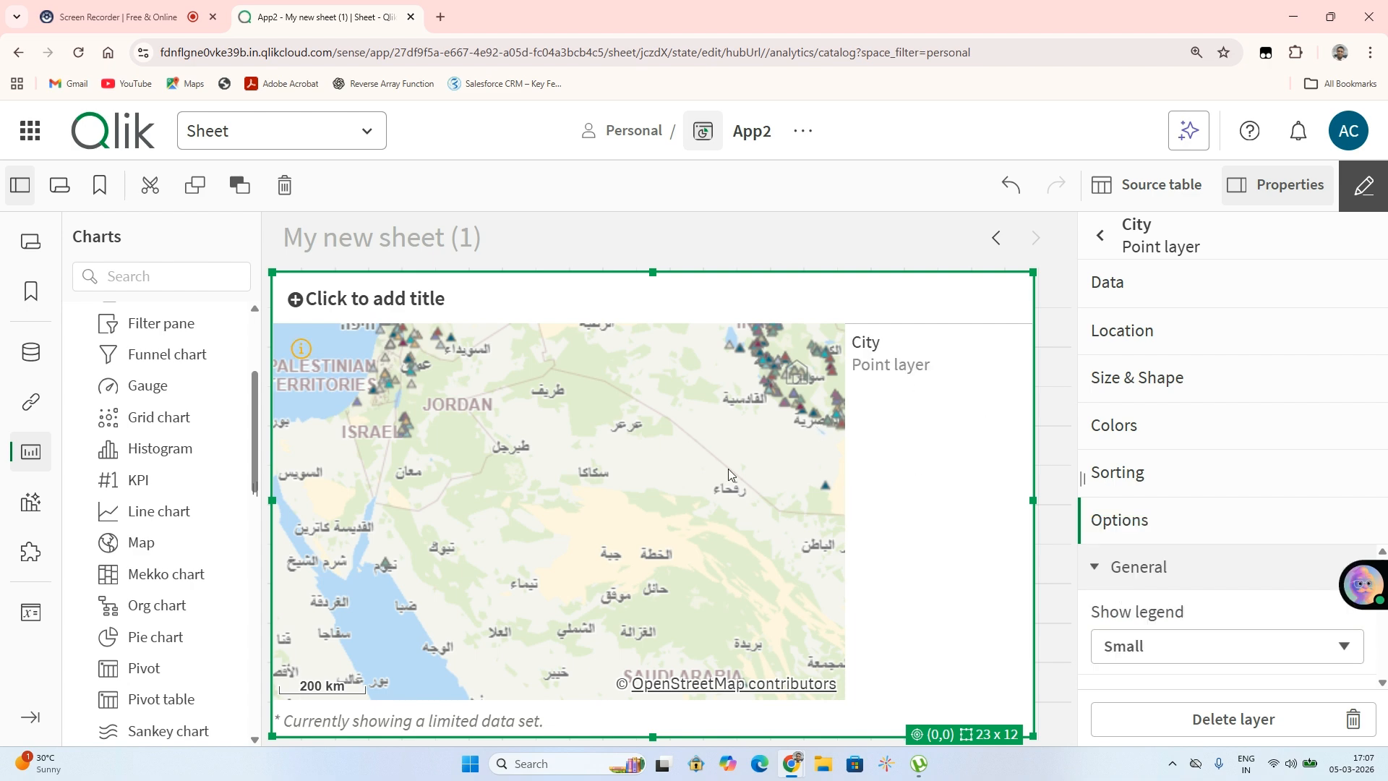
scroll(700, 476, down, 4)
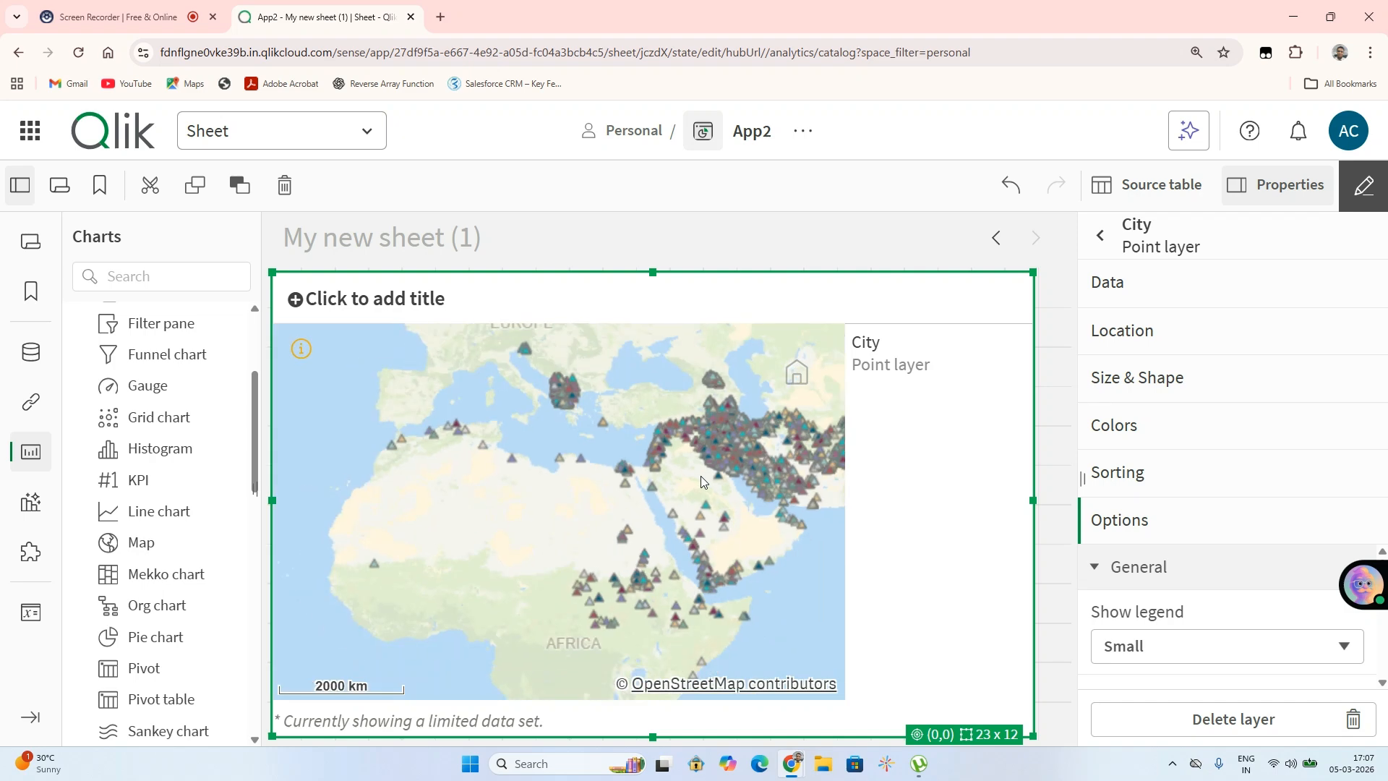
scroll(700, 476, up, 2)
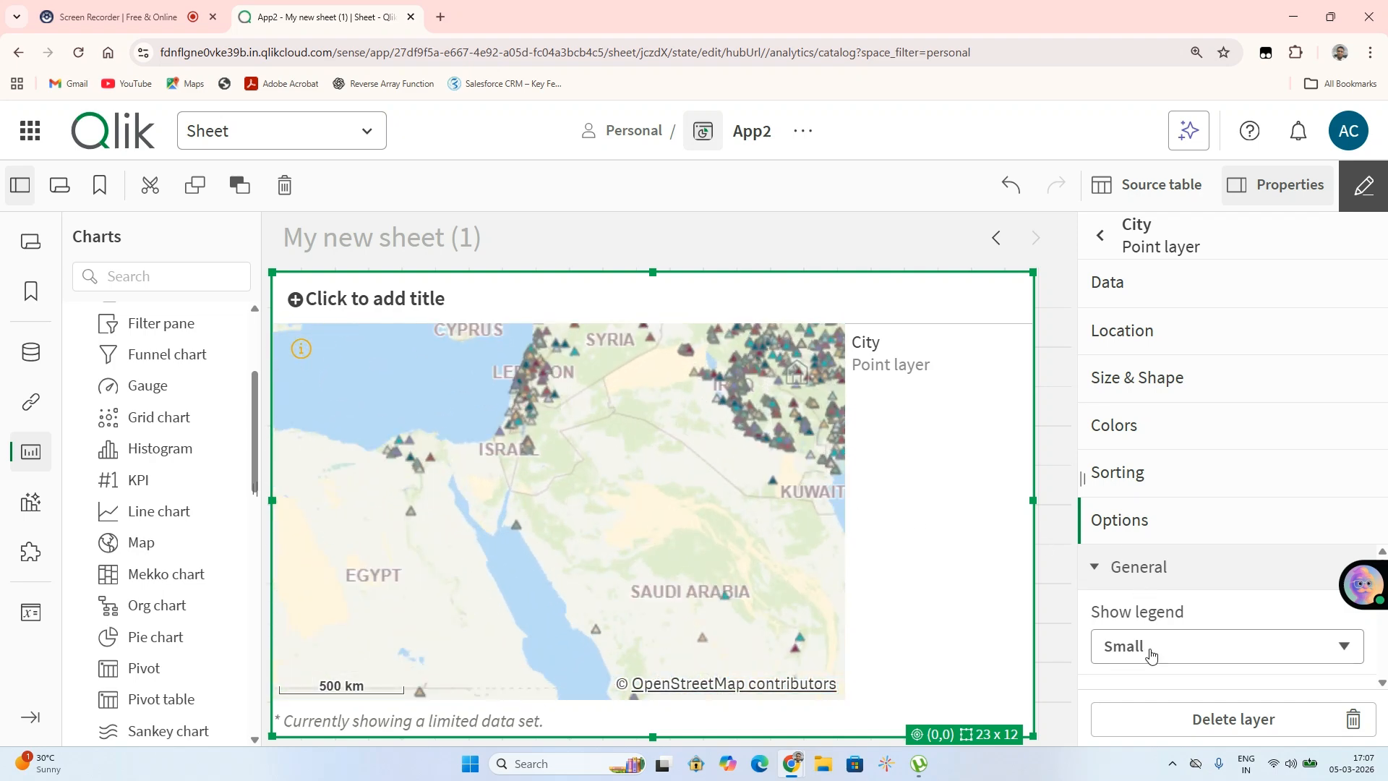
click(1152, 655)
click(1129, 536)
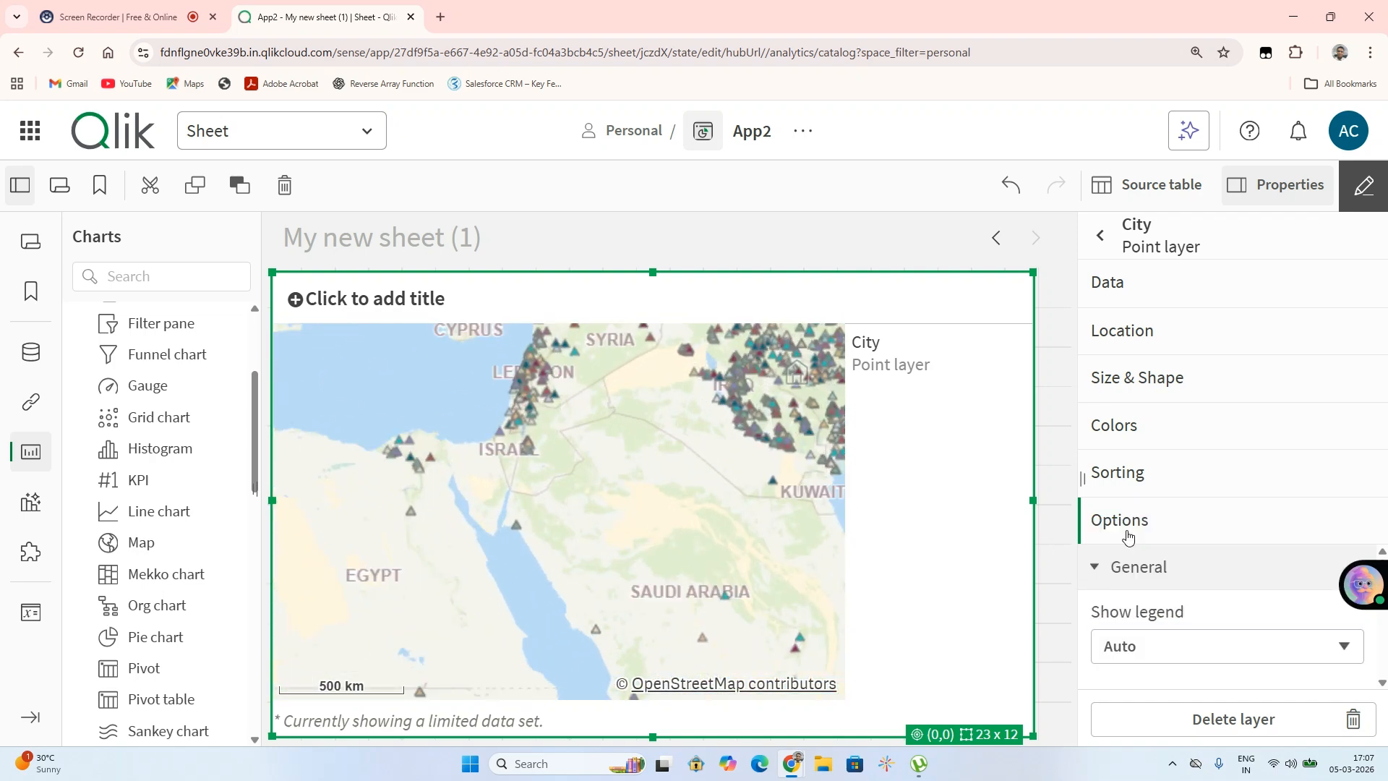
Browse the point layer's Options, Layer display, Location and Size & Shape settings
scroll(1157, 585, down, 1)
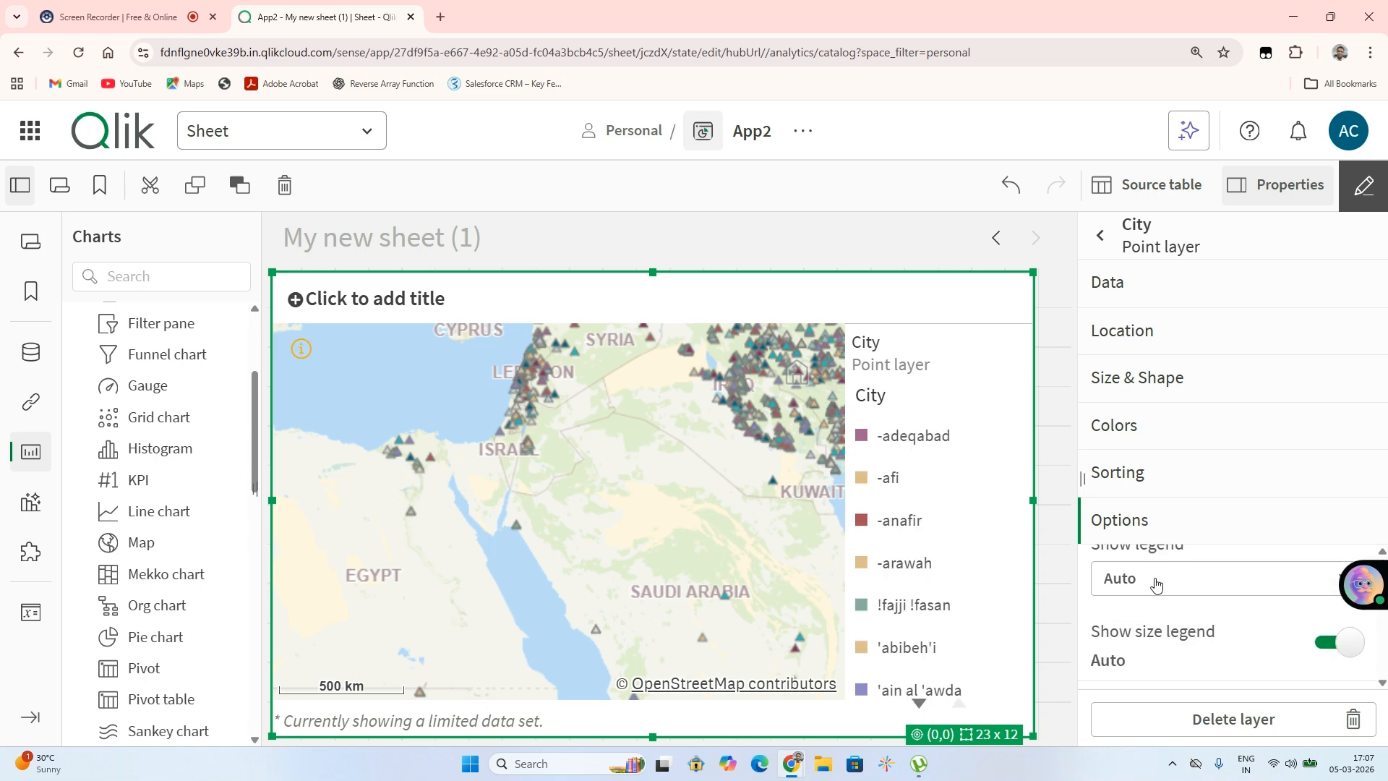
scroll(1157, 584, down, 4)
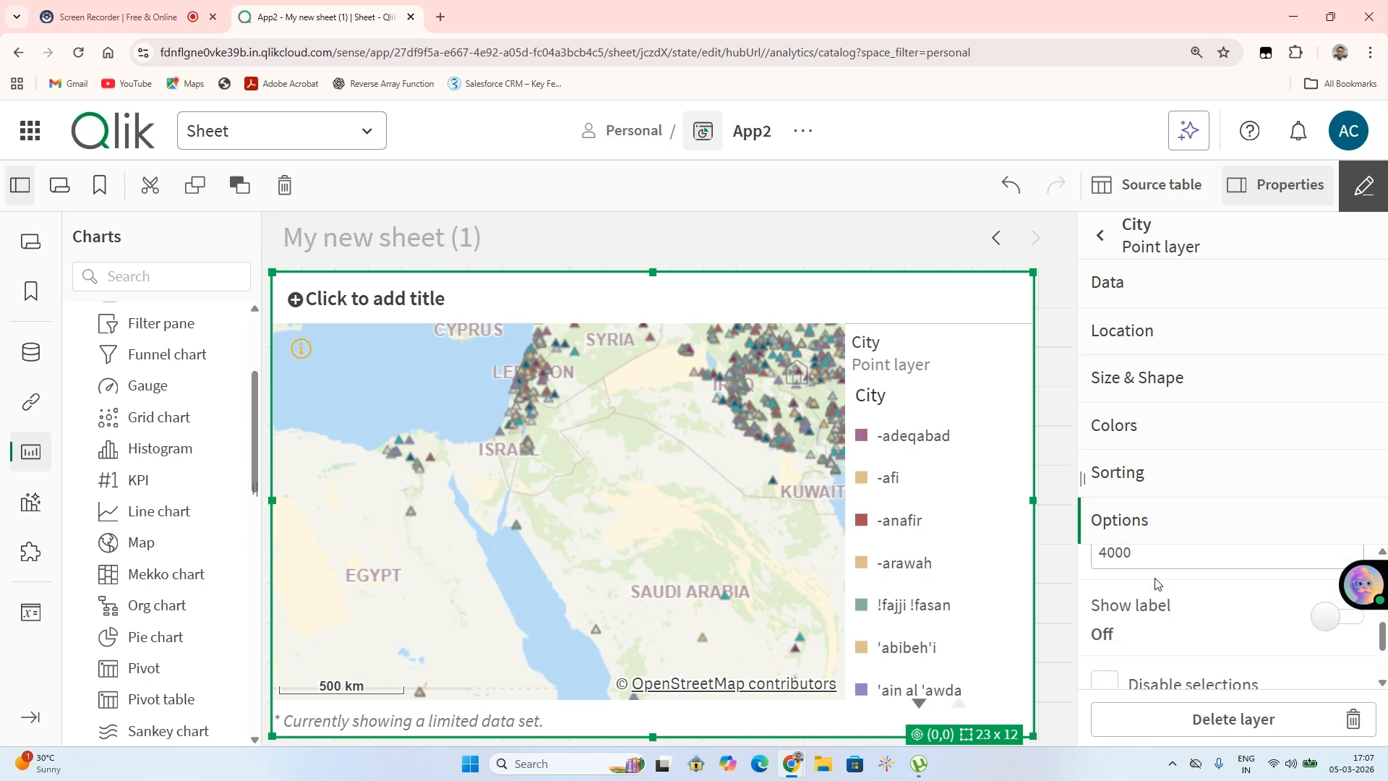
scroll(1157, 584, down, 1)
scroll(1108, 590, up, 2)
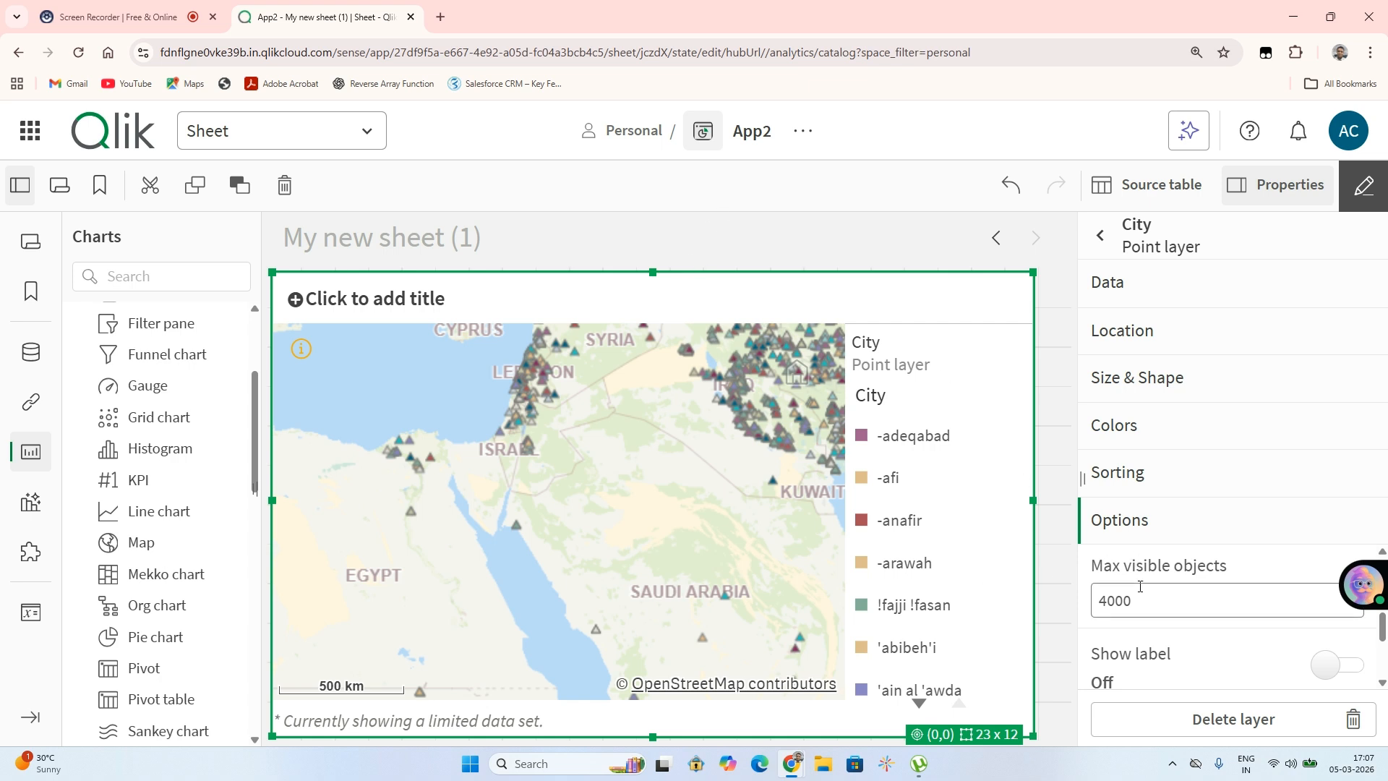
scroll(1141, 592, down, 3)
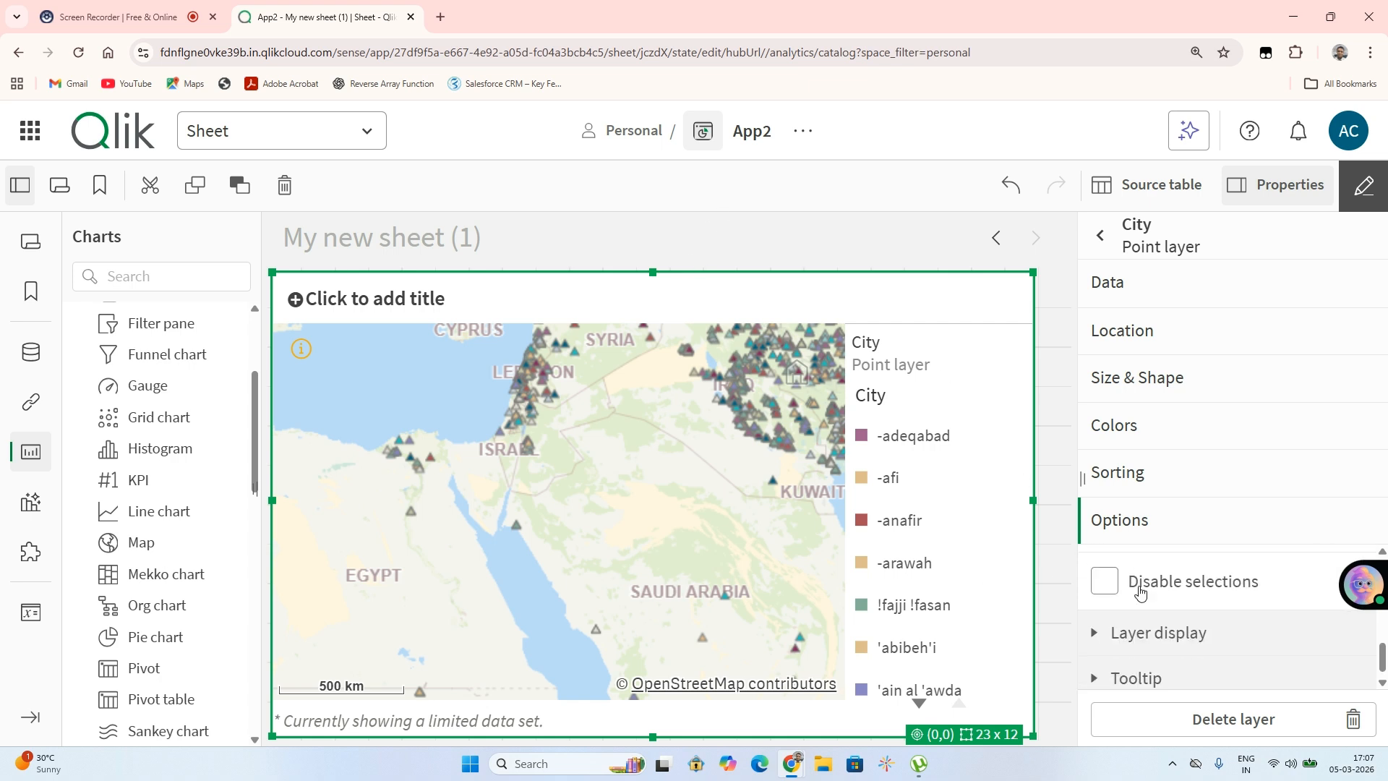
click(1104, 632)
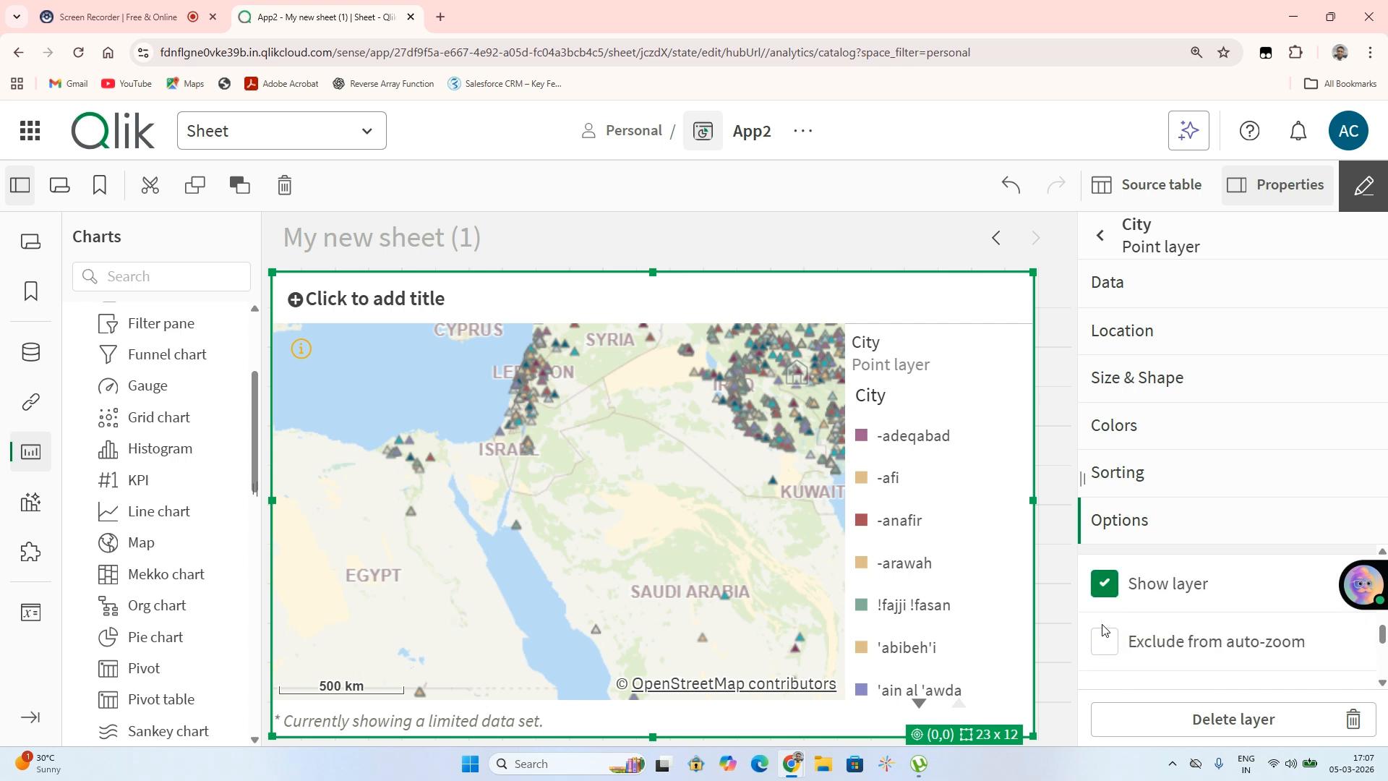
scroll(1132, 631, up, 2)
click(1132, 632)
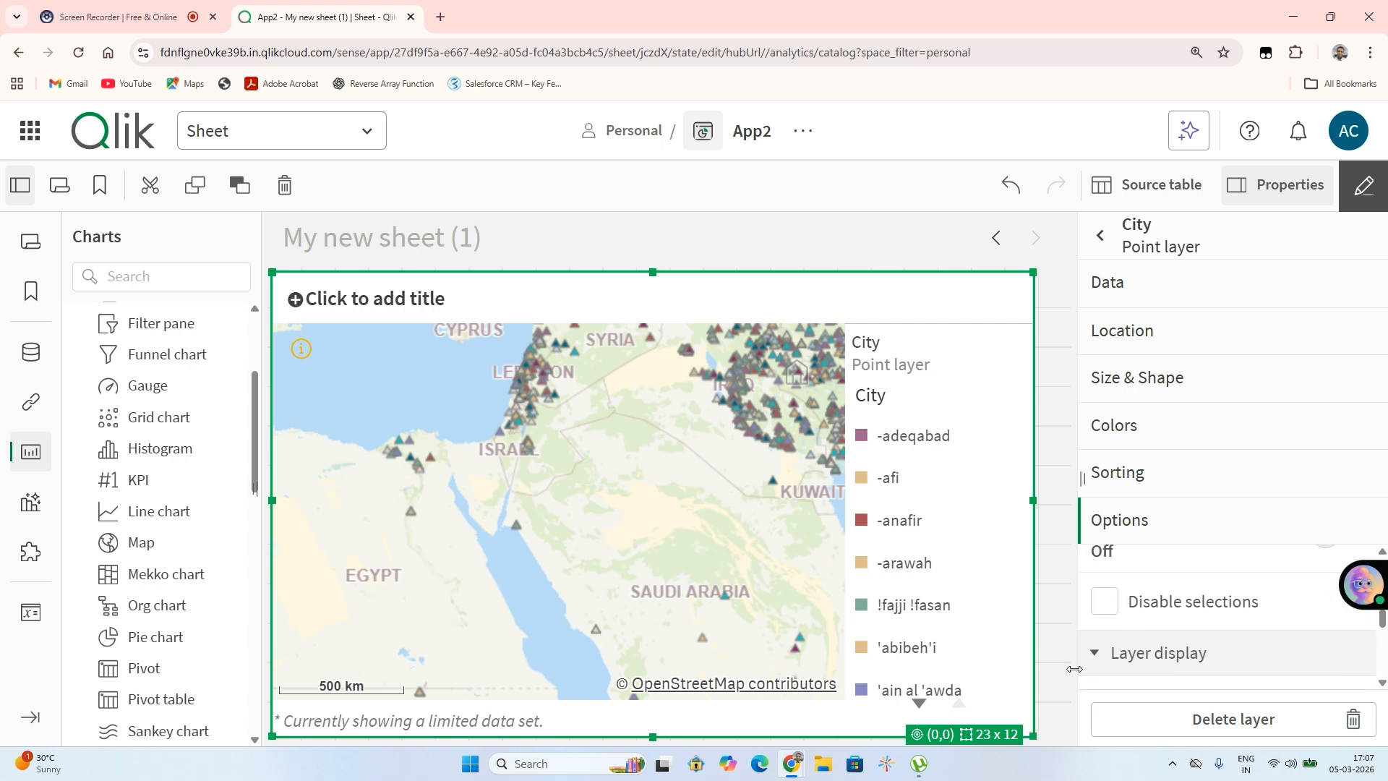
scroll(1123, 662, down, 1)
scroll(1123, 661, up, 3)
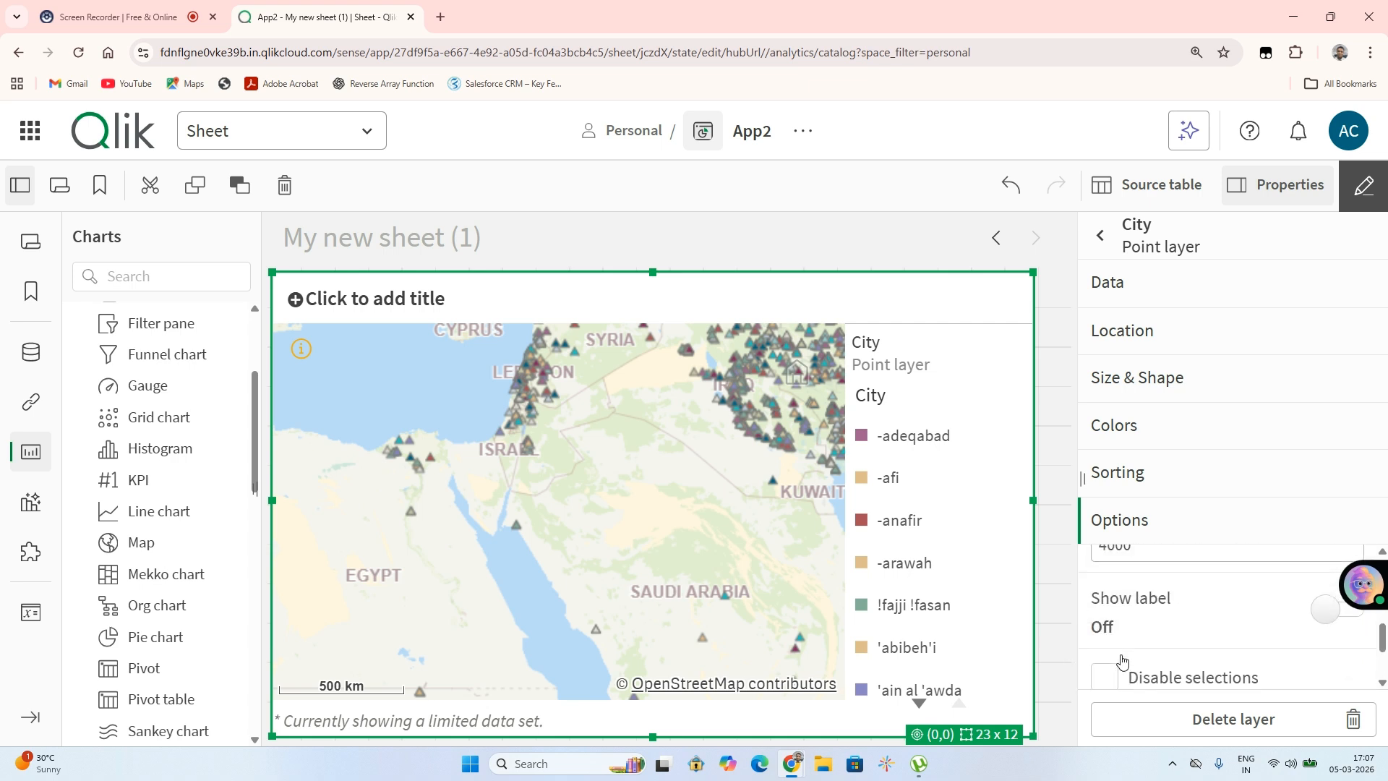
scroll(1122, 658, up, 4)
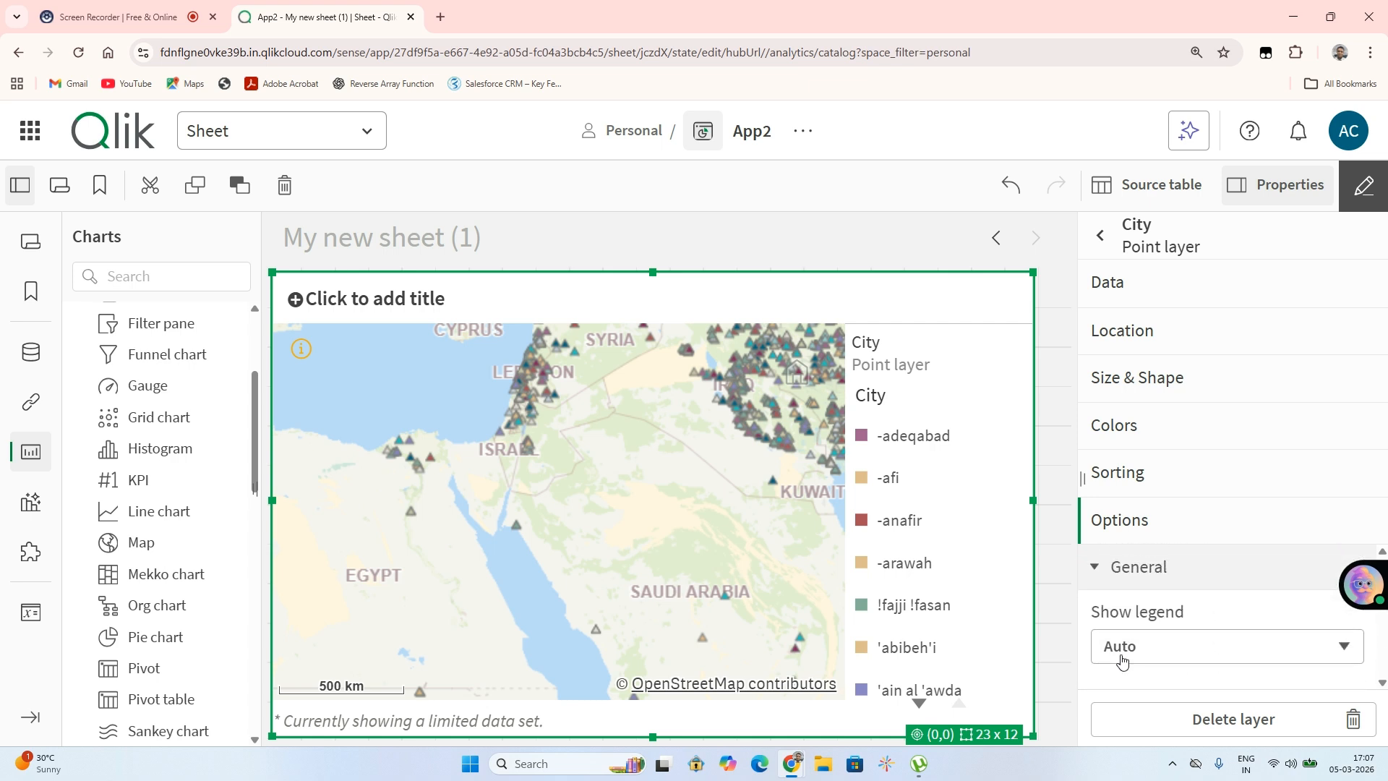
click(1105, 566)
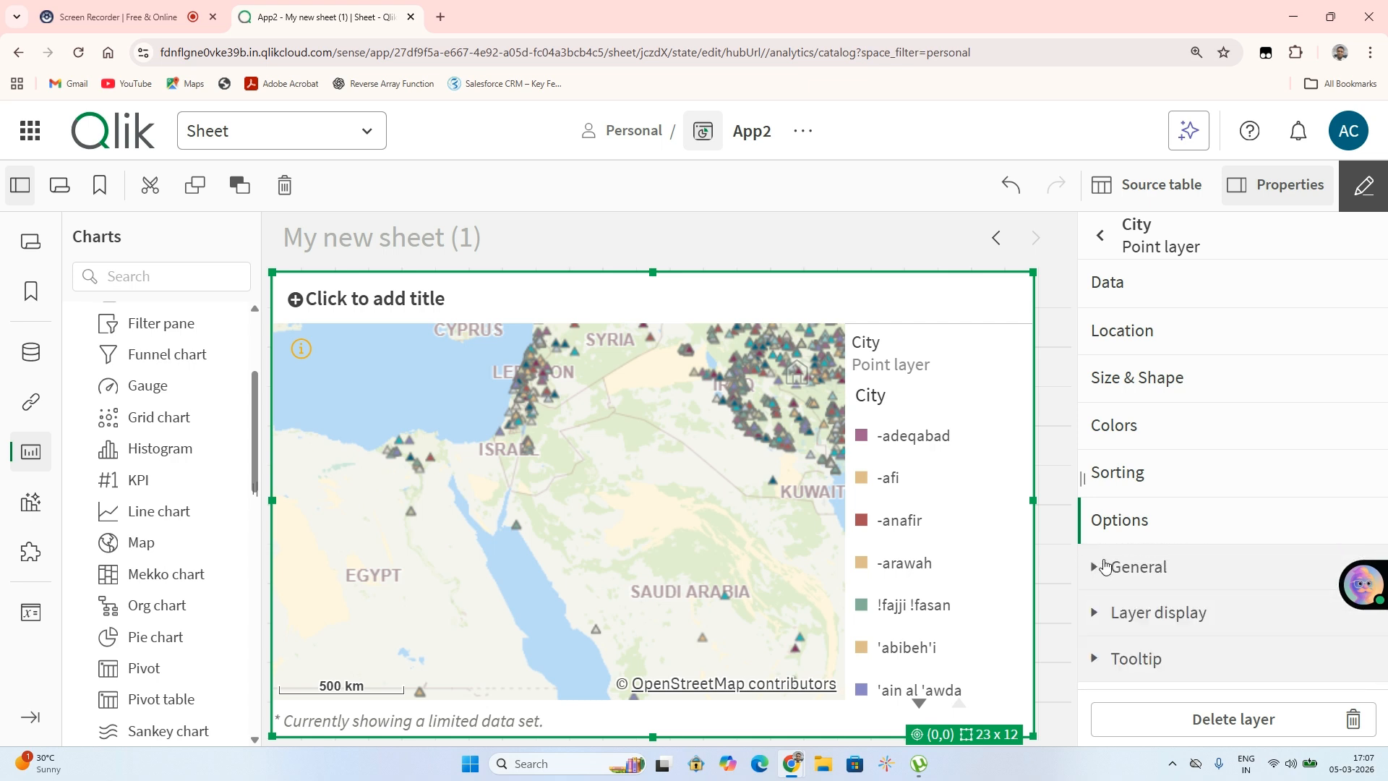
click(1138, 338)
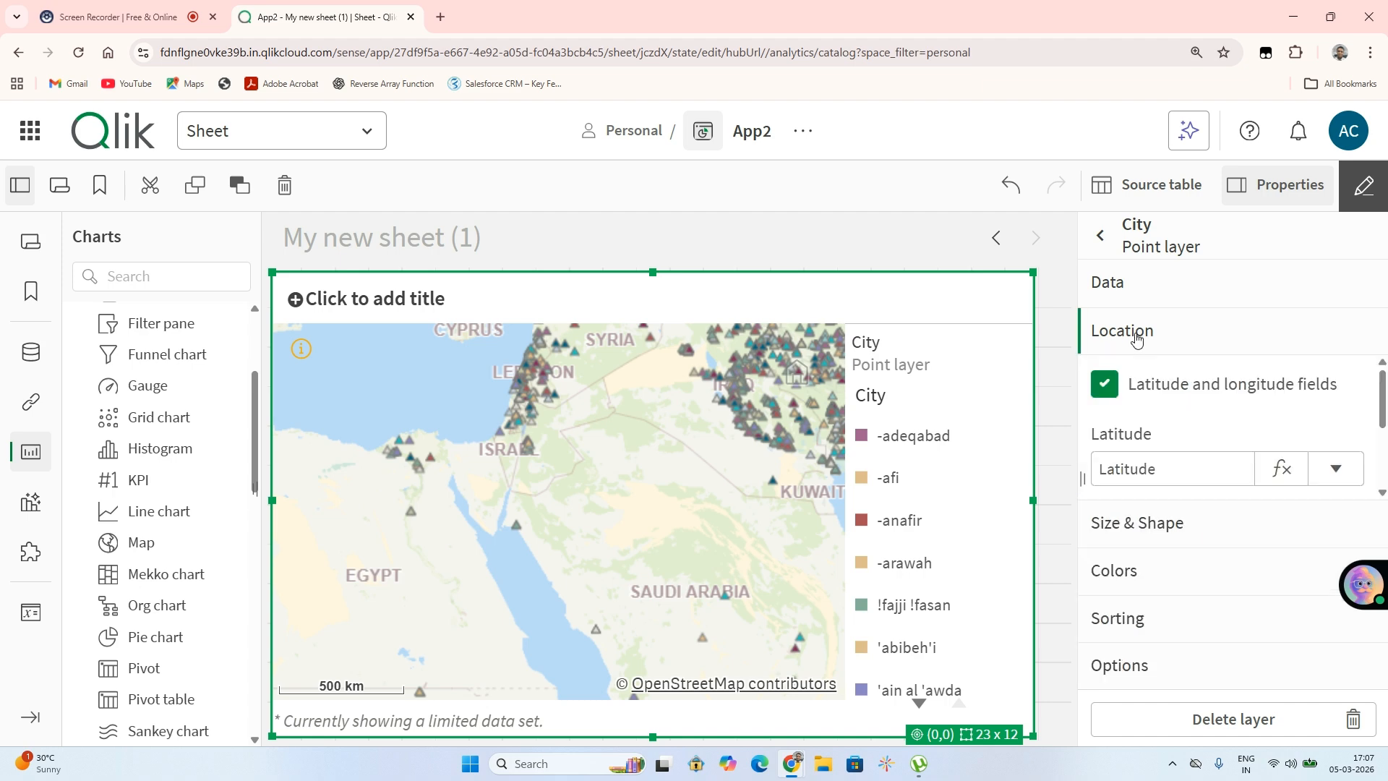
click(1128, 517)
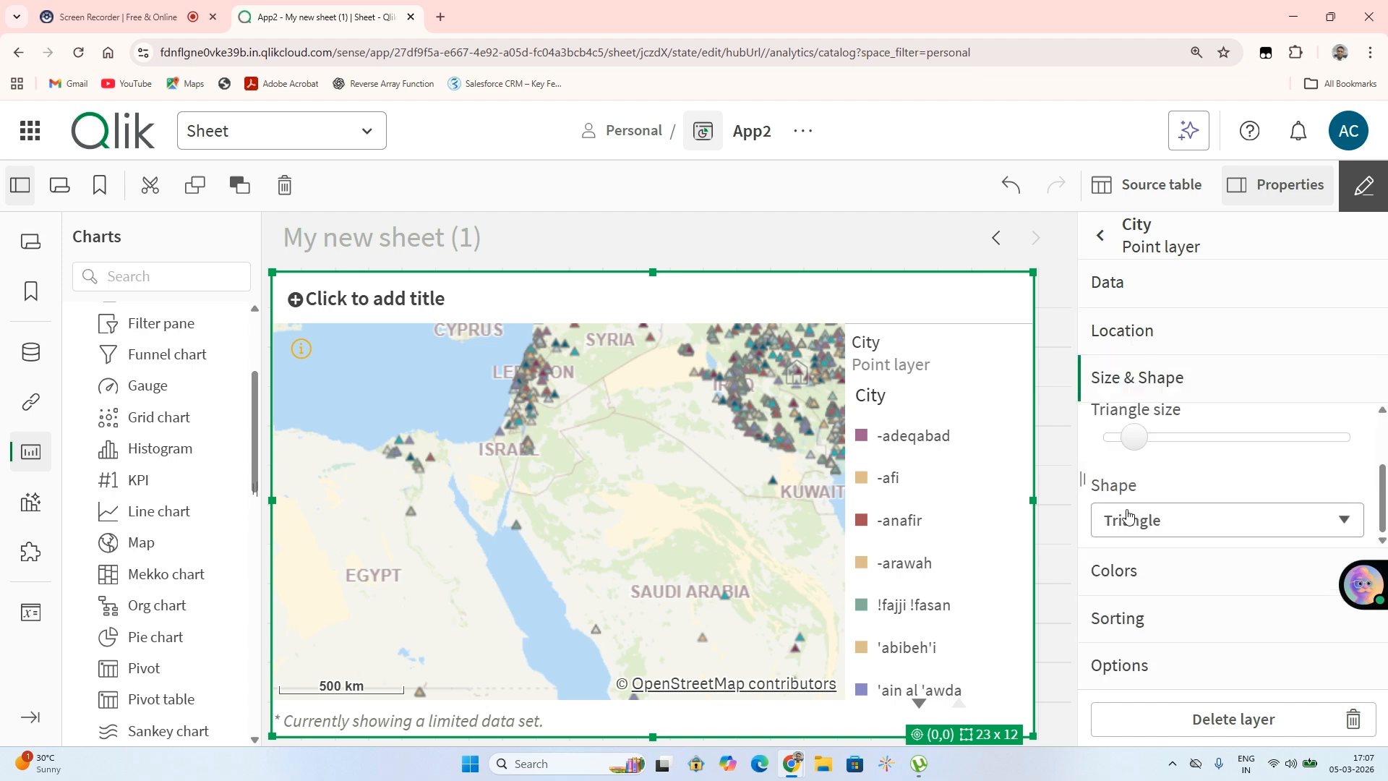
Try lowering the point layer's color opacity to the minimum, then restore it to full
click(1113, 571)
scroll(1121, 560, down, 5)
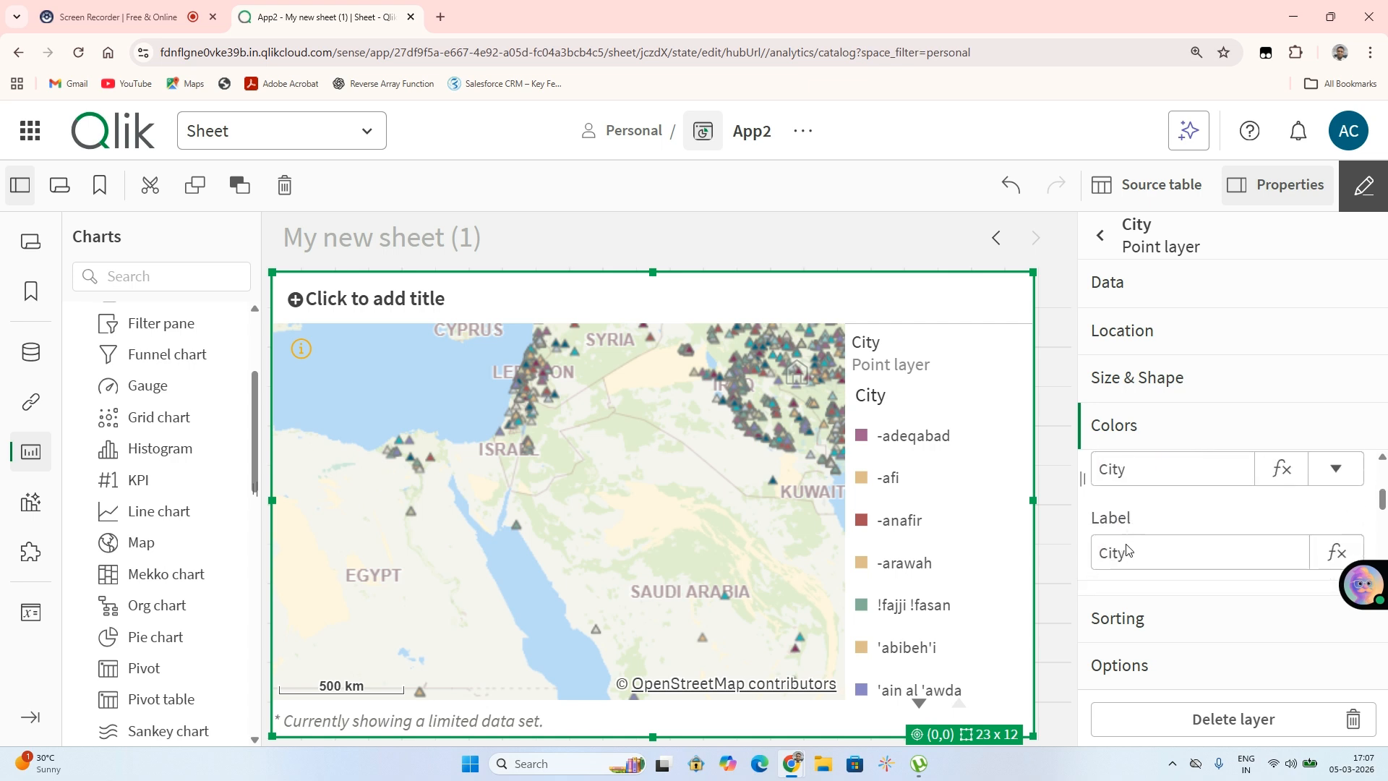
scroll(1129, 549, down, 1)
click(1131, 559)
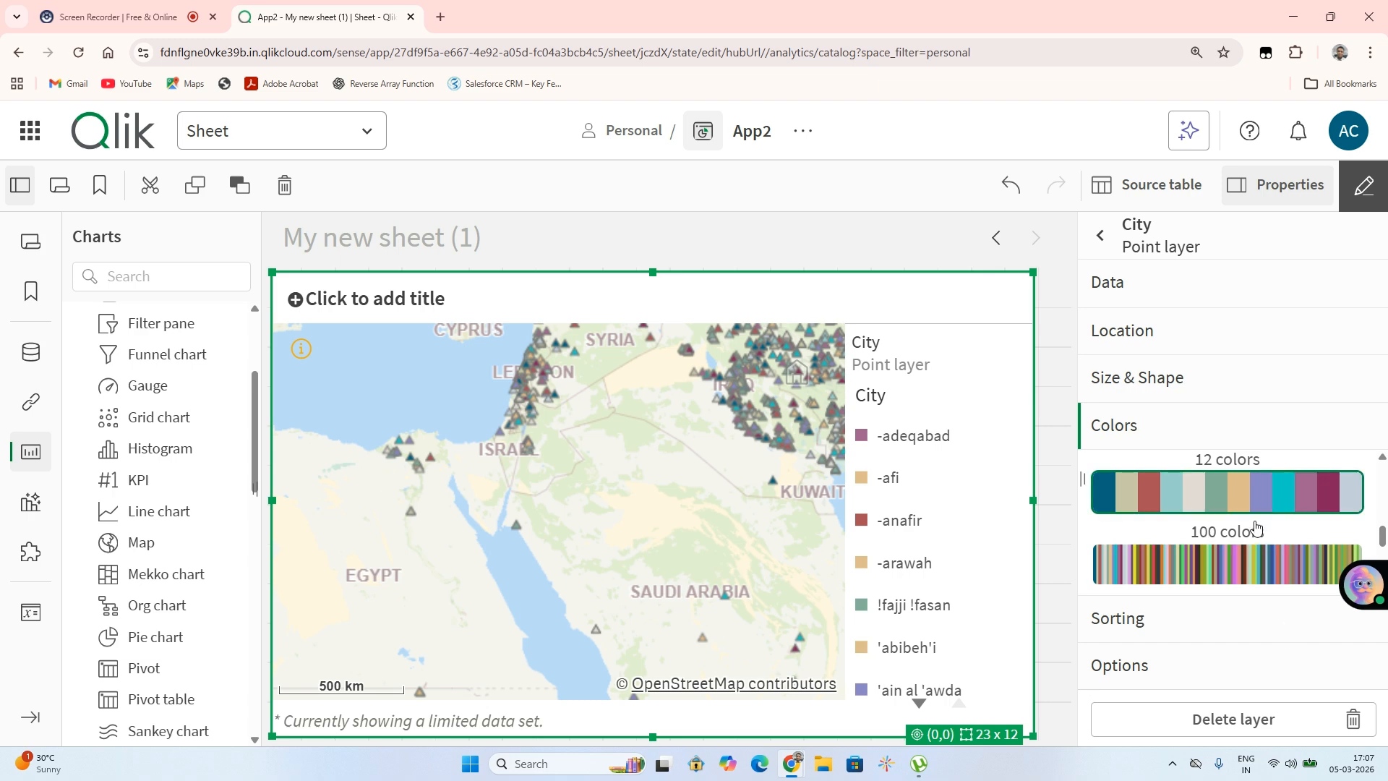
scroll(1256, 528, down, 2)
scroll(1256, 528, down, 2)
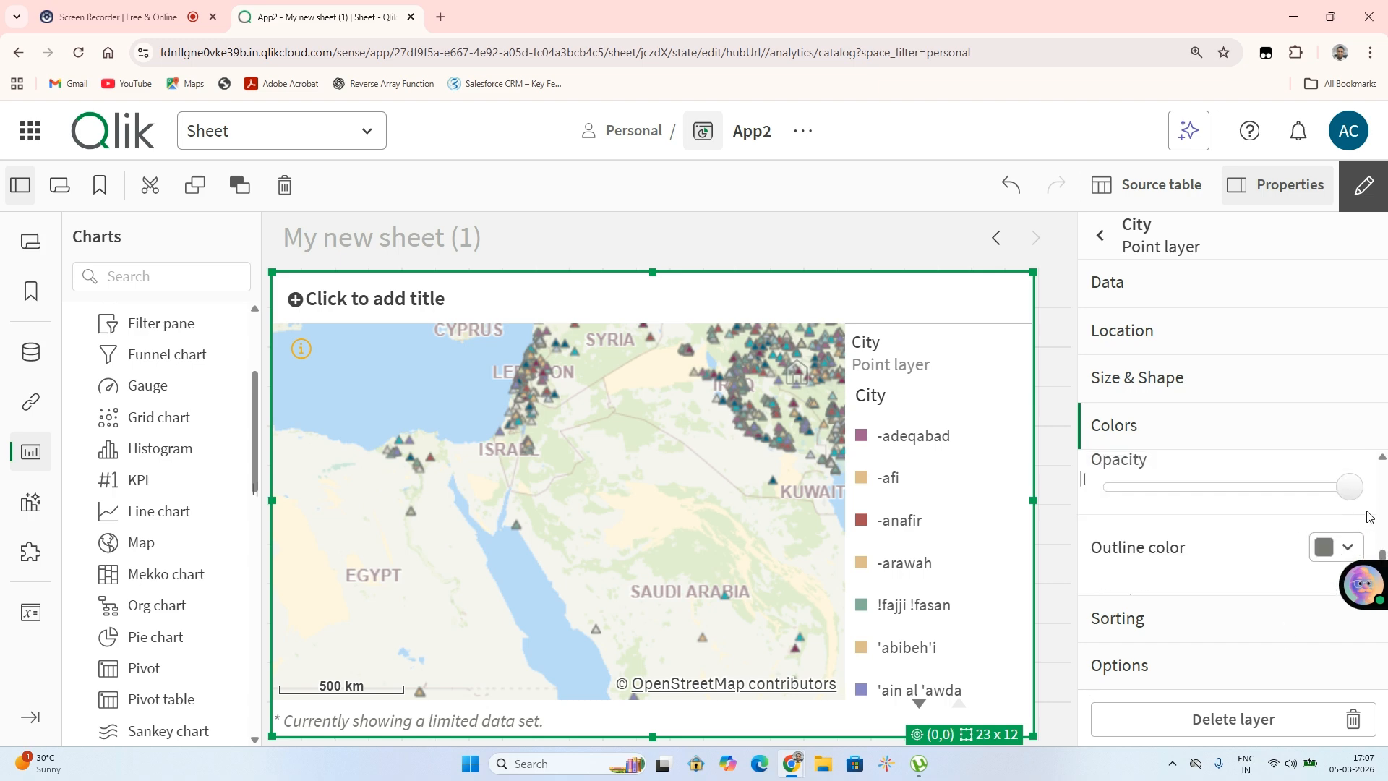
drag(1353, 506, 1123, 510)
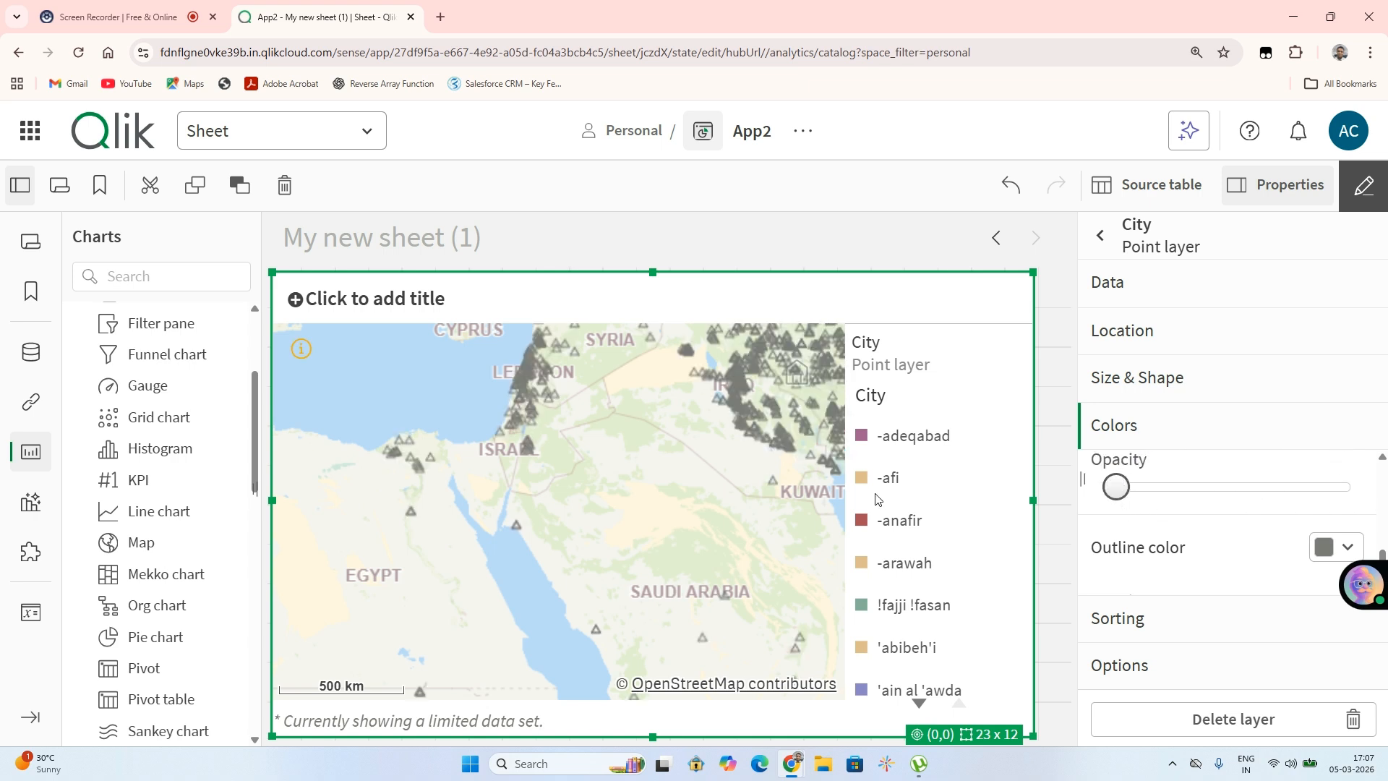
click(1349, 489)
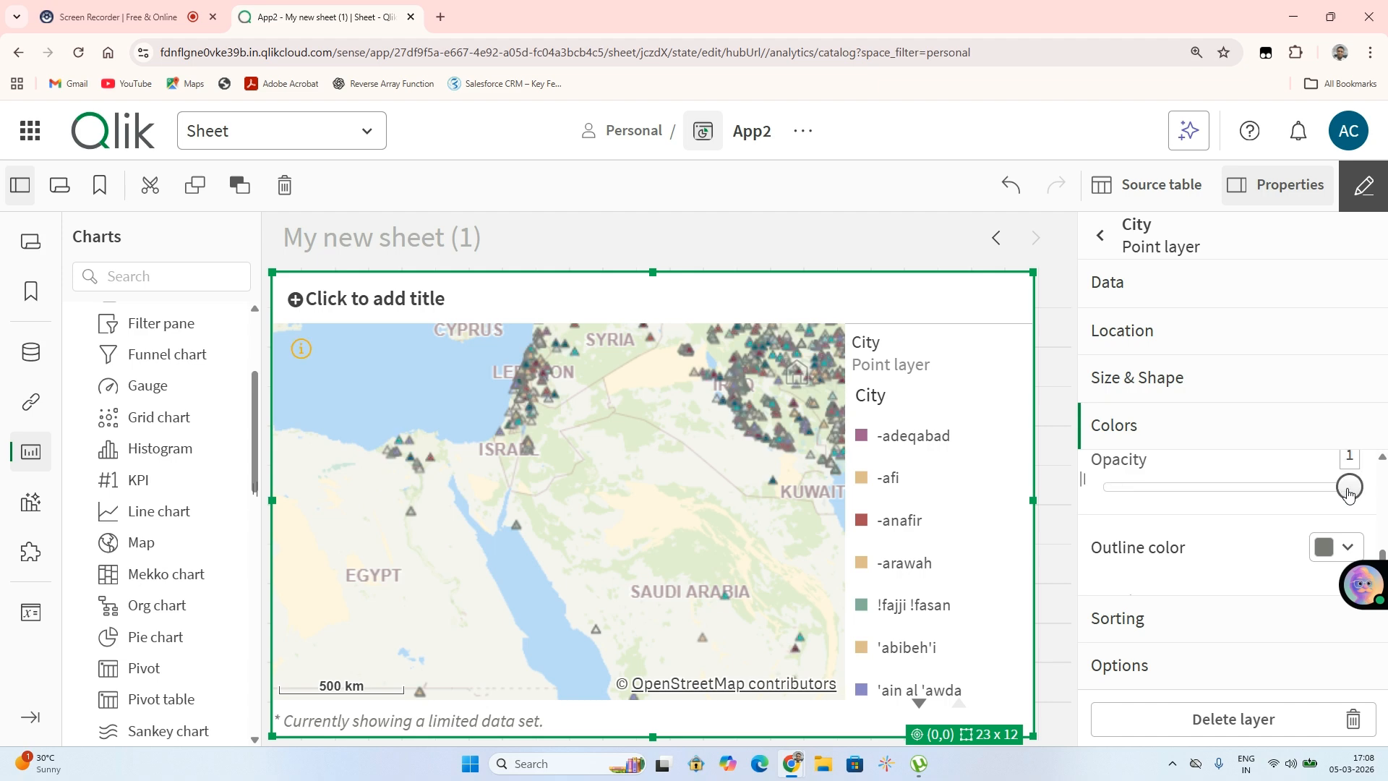
Set the point layer's outline color to black and lower the outline opacity to about a quarter
click(1333, 552)
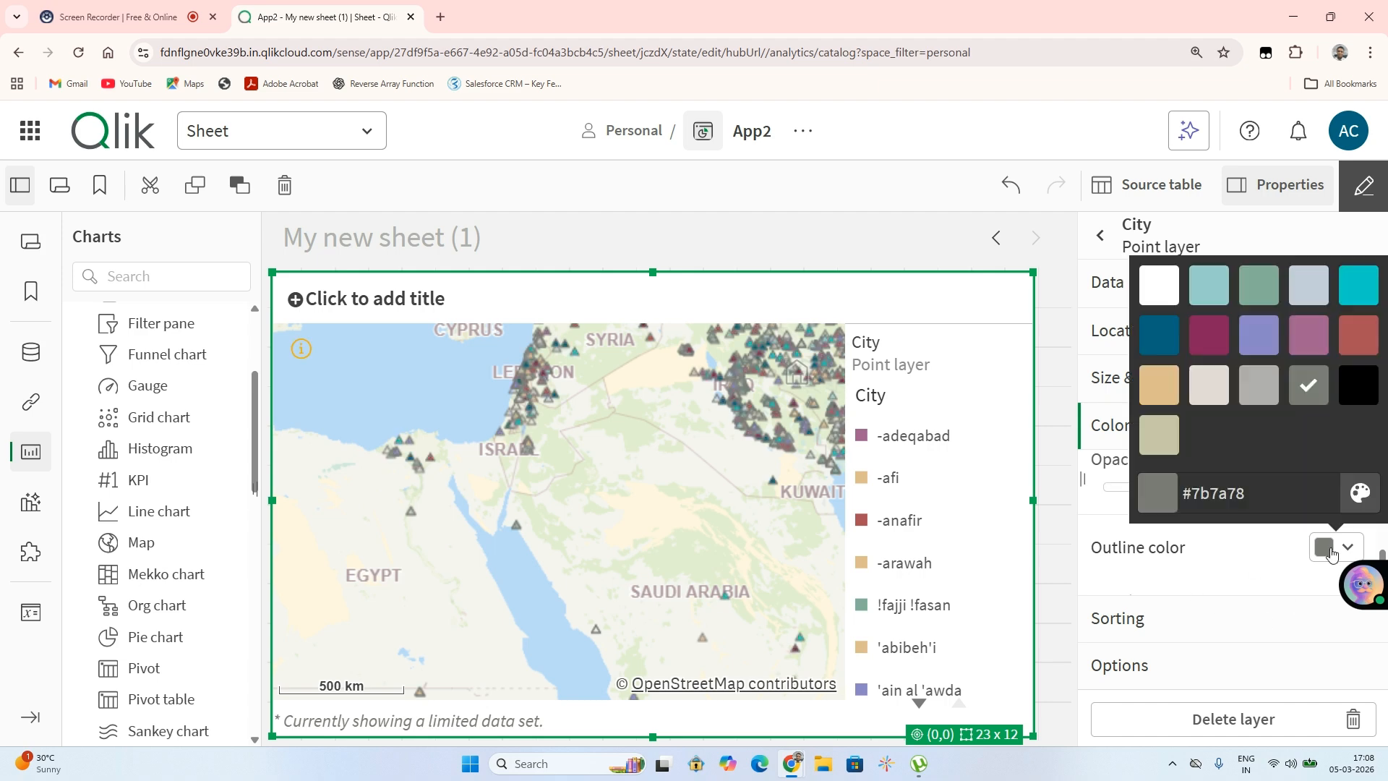
click(1370, 281)
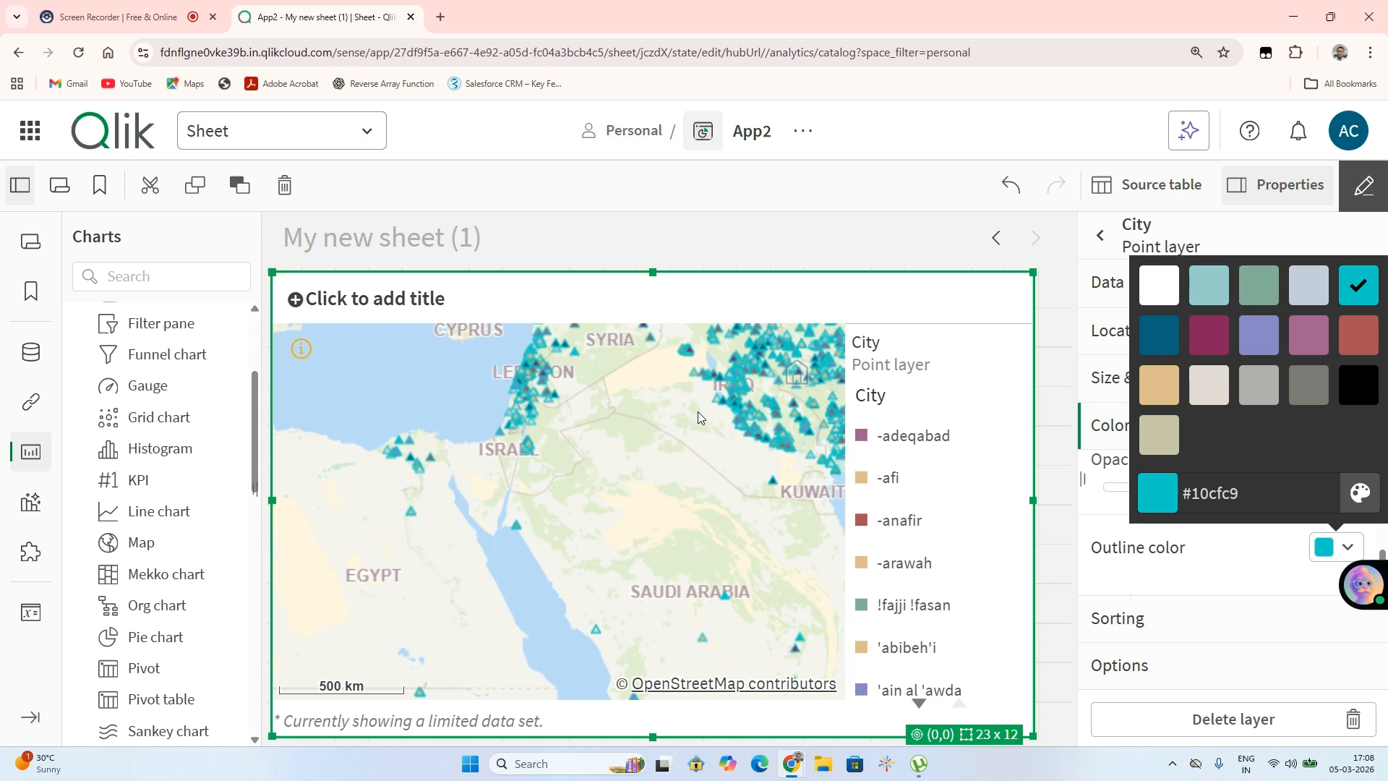
click(1159, 283)
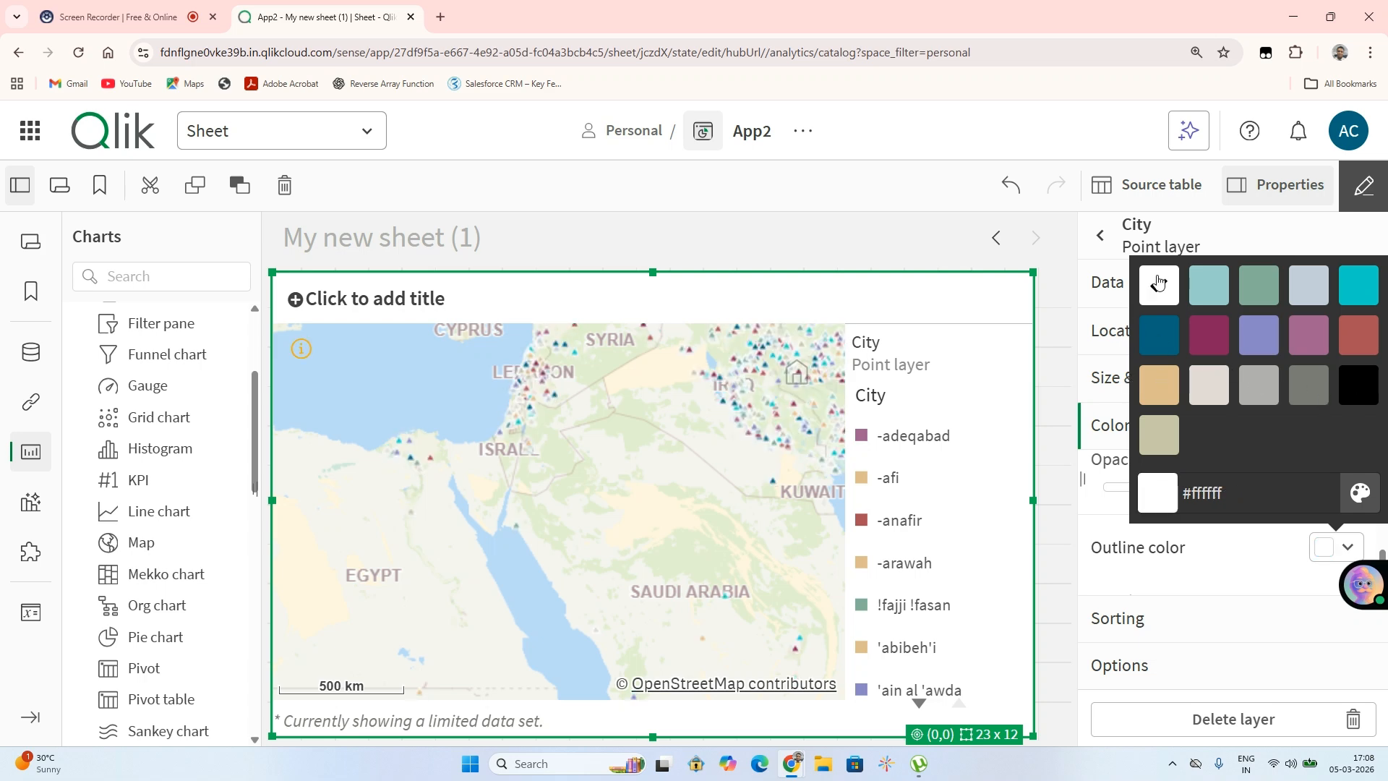
click(1158, 283)
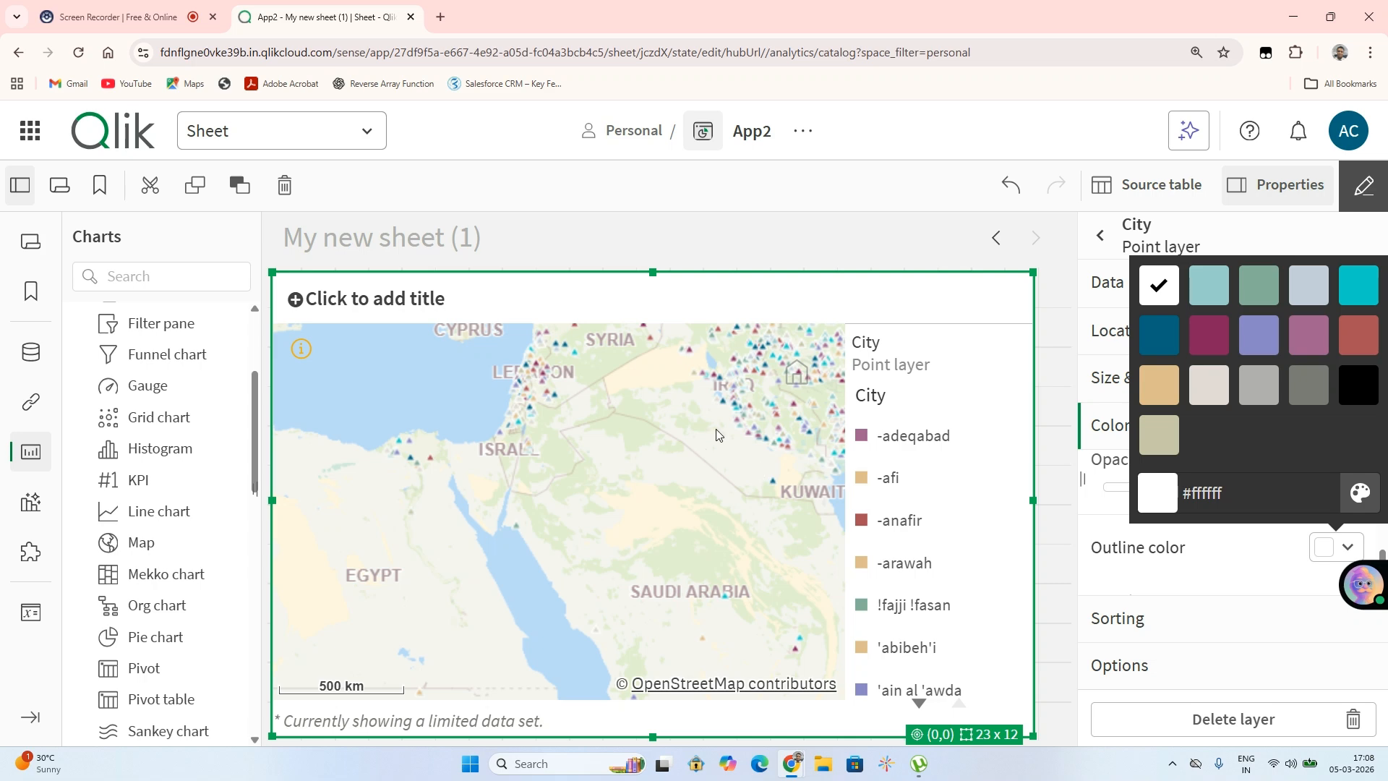
click(1354, 390)
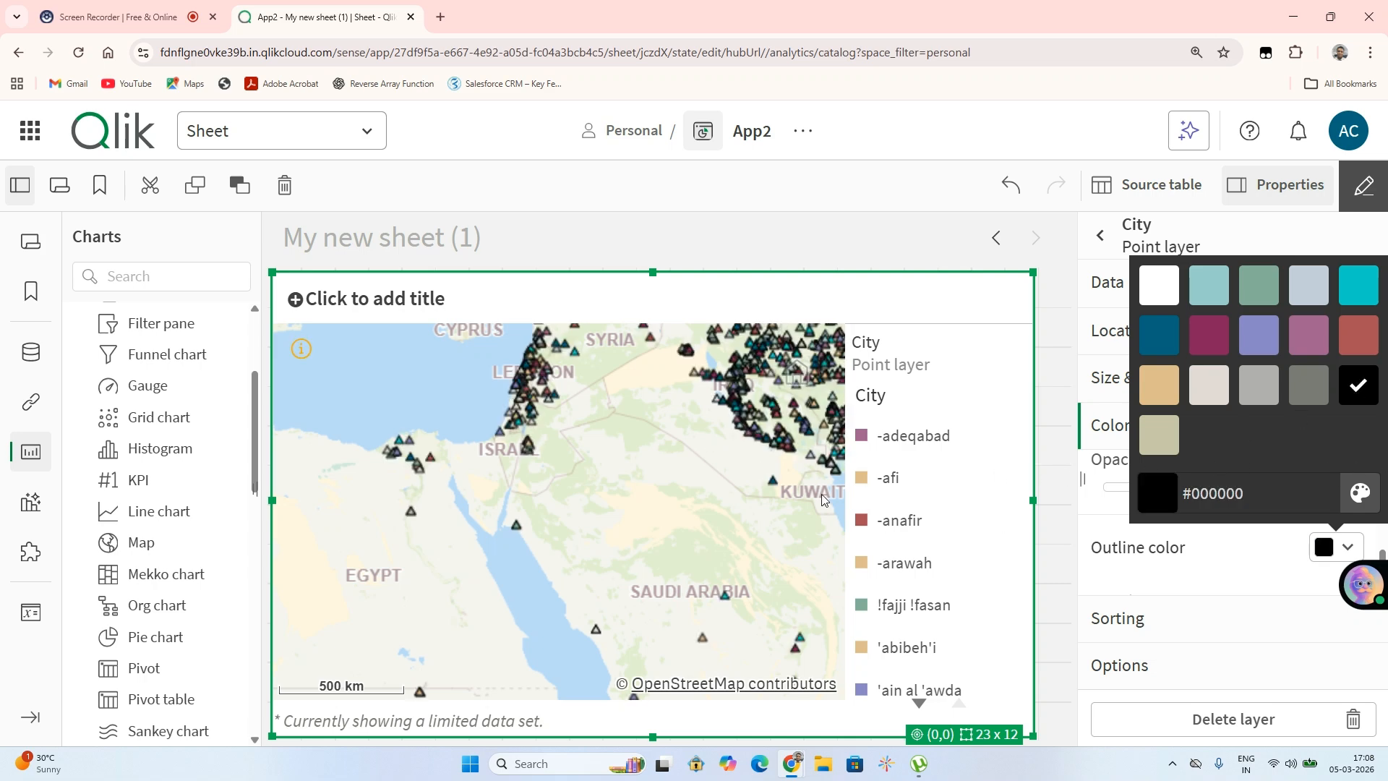
click(1233, 590)
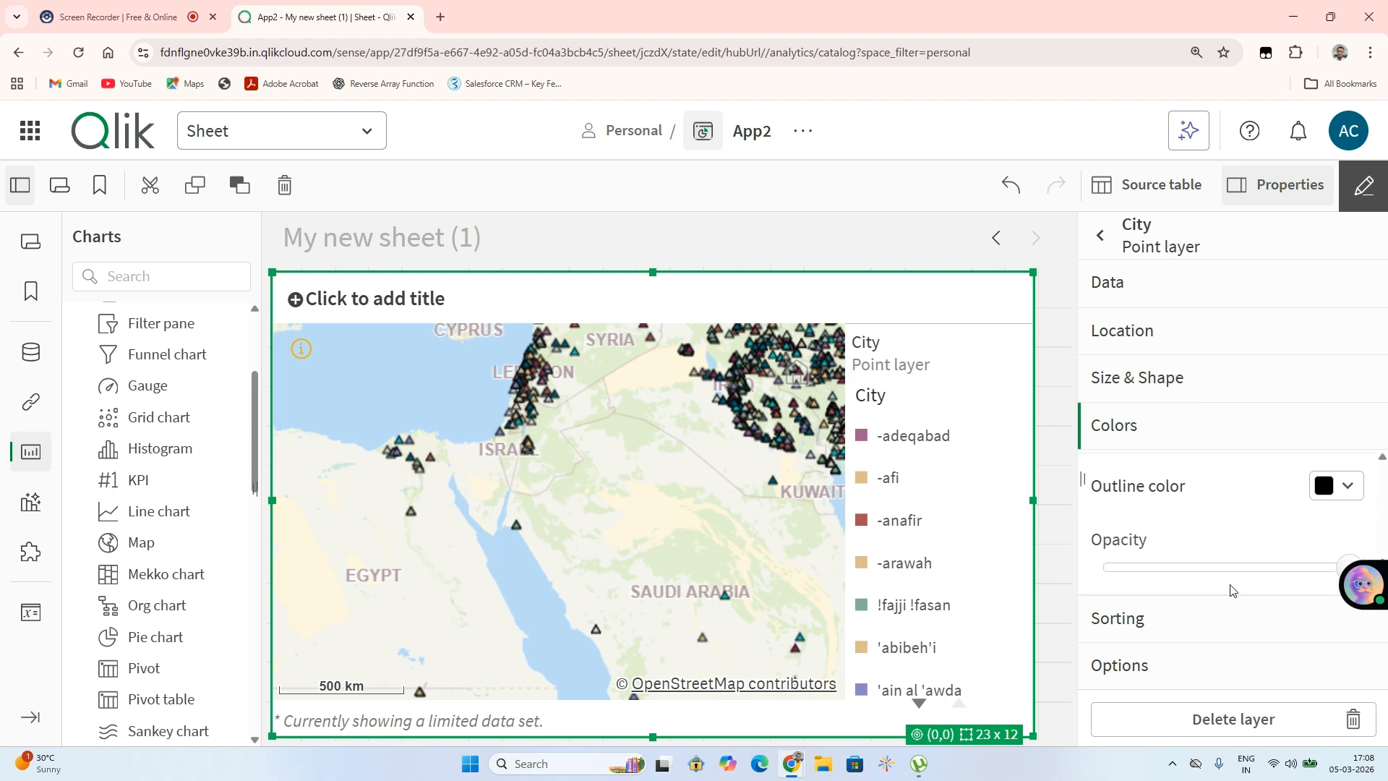
drag(1318, 579, 1309, 573)
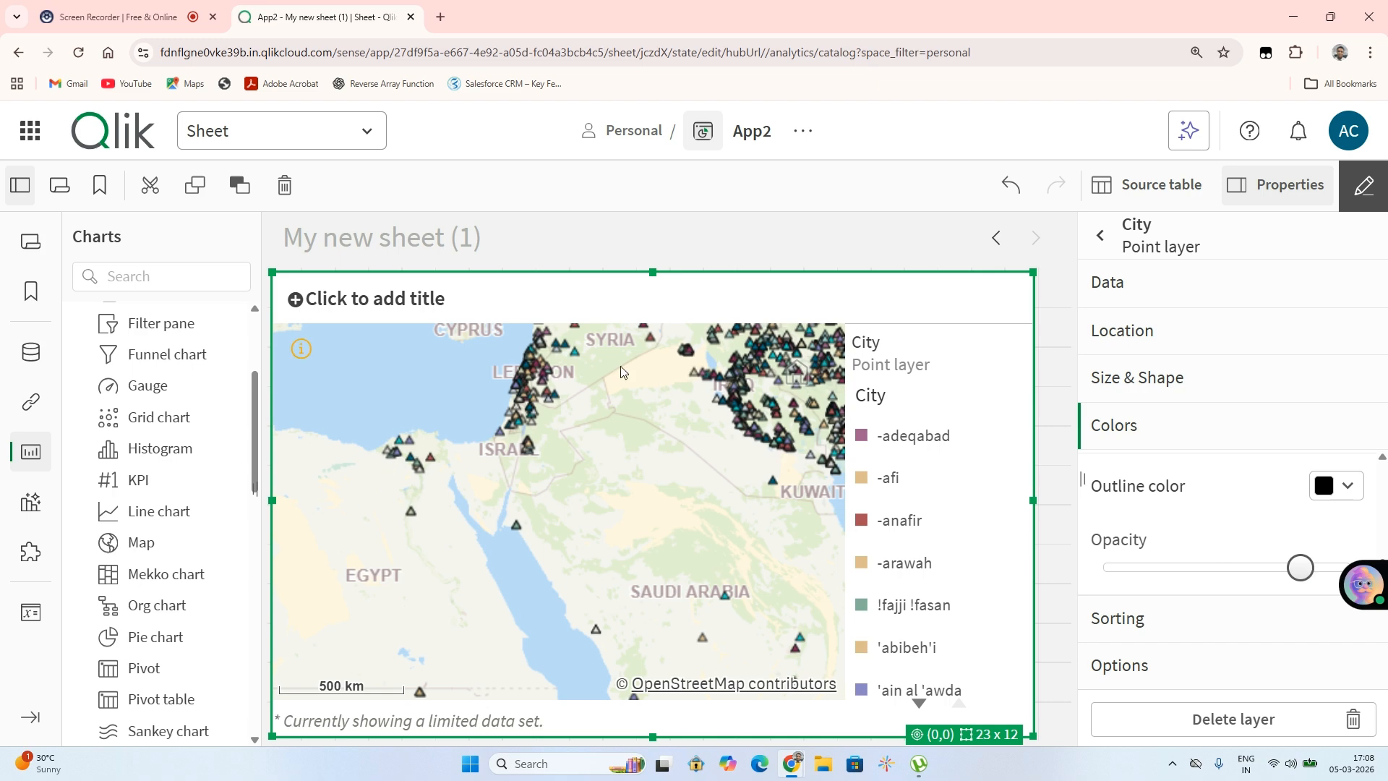
click(1161, 575)
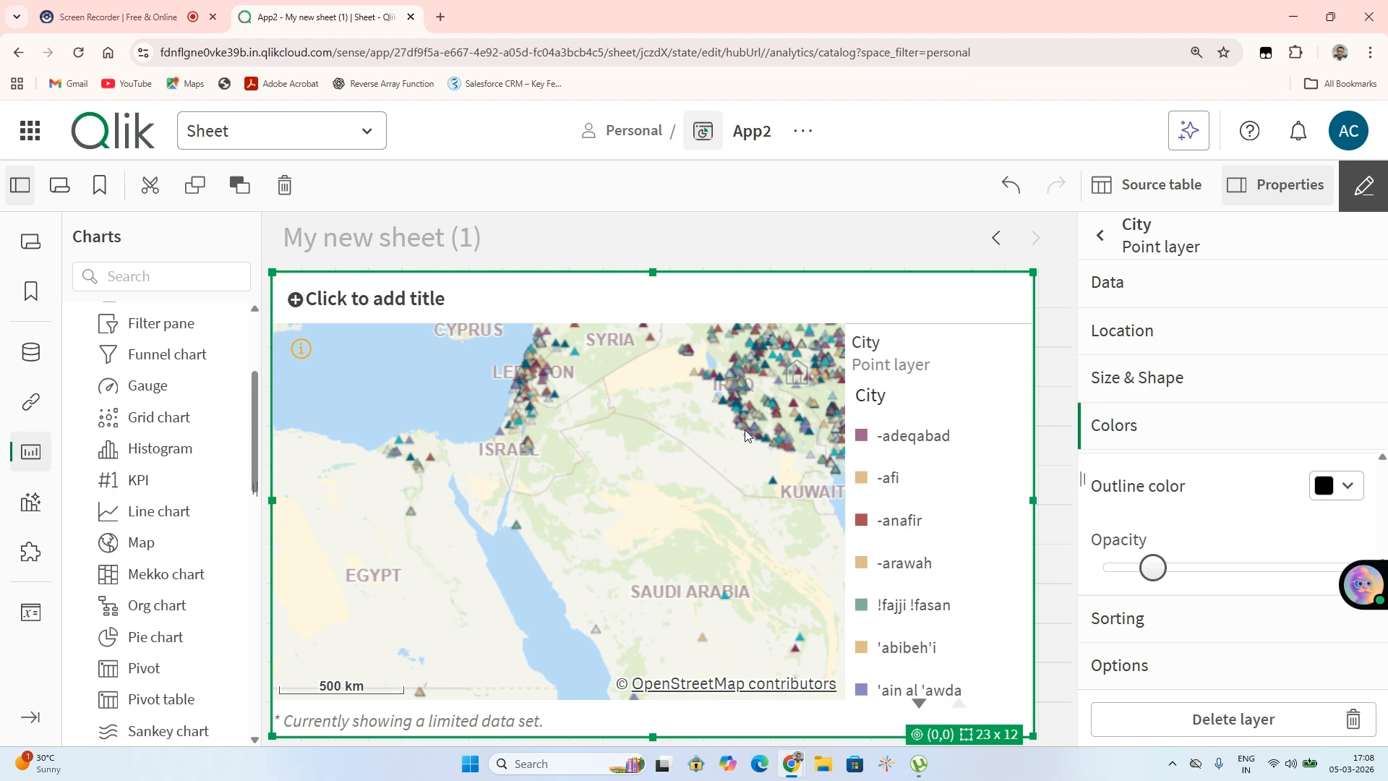
Zoom in and out across the map to examine the point markers with their new outlines
scroll(745, 429, up, 5)
scroll(745, 429, up, 2)
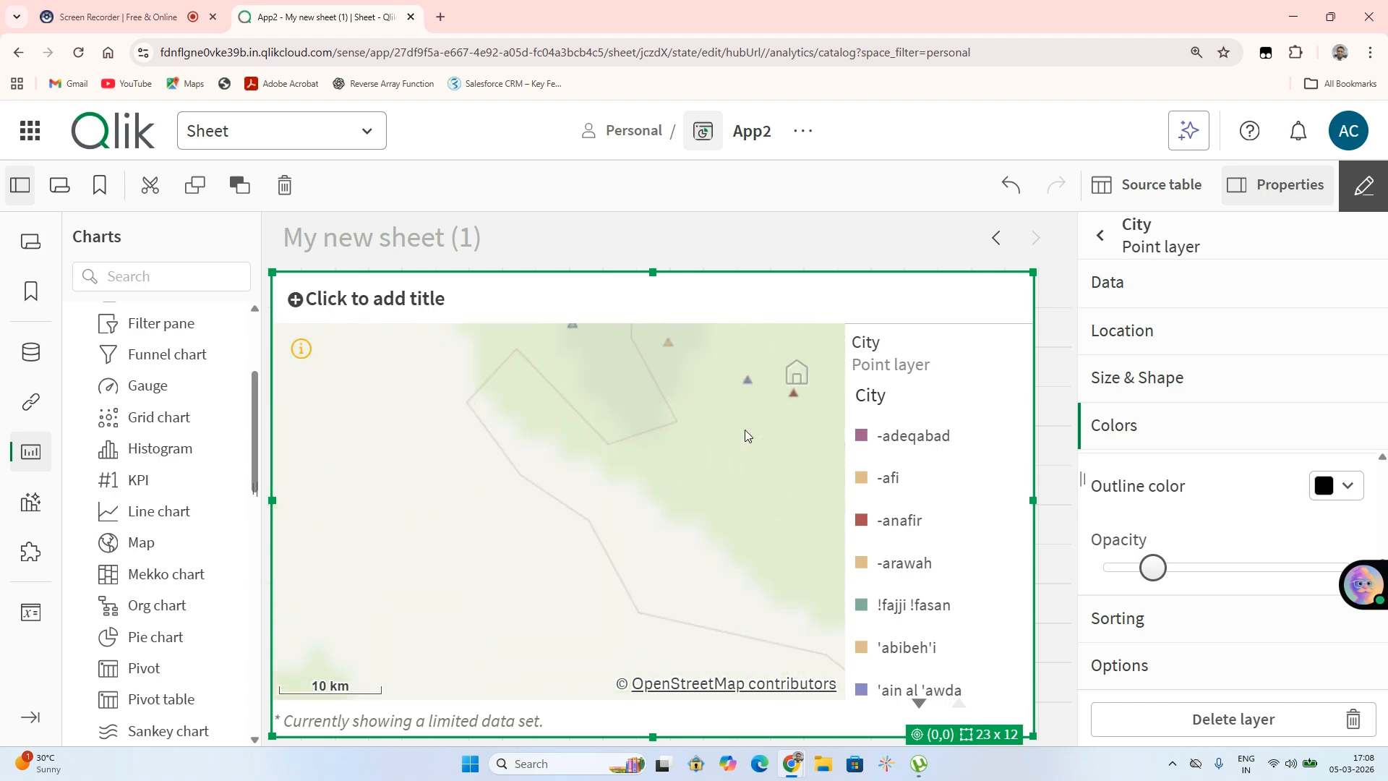
scroll(809, 405, up, 1)
scroll(809, 405, up, 1)
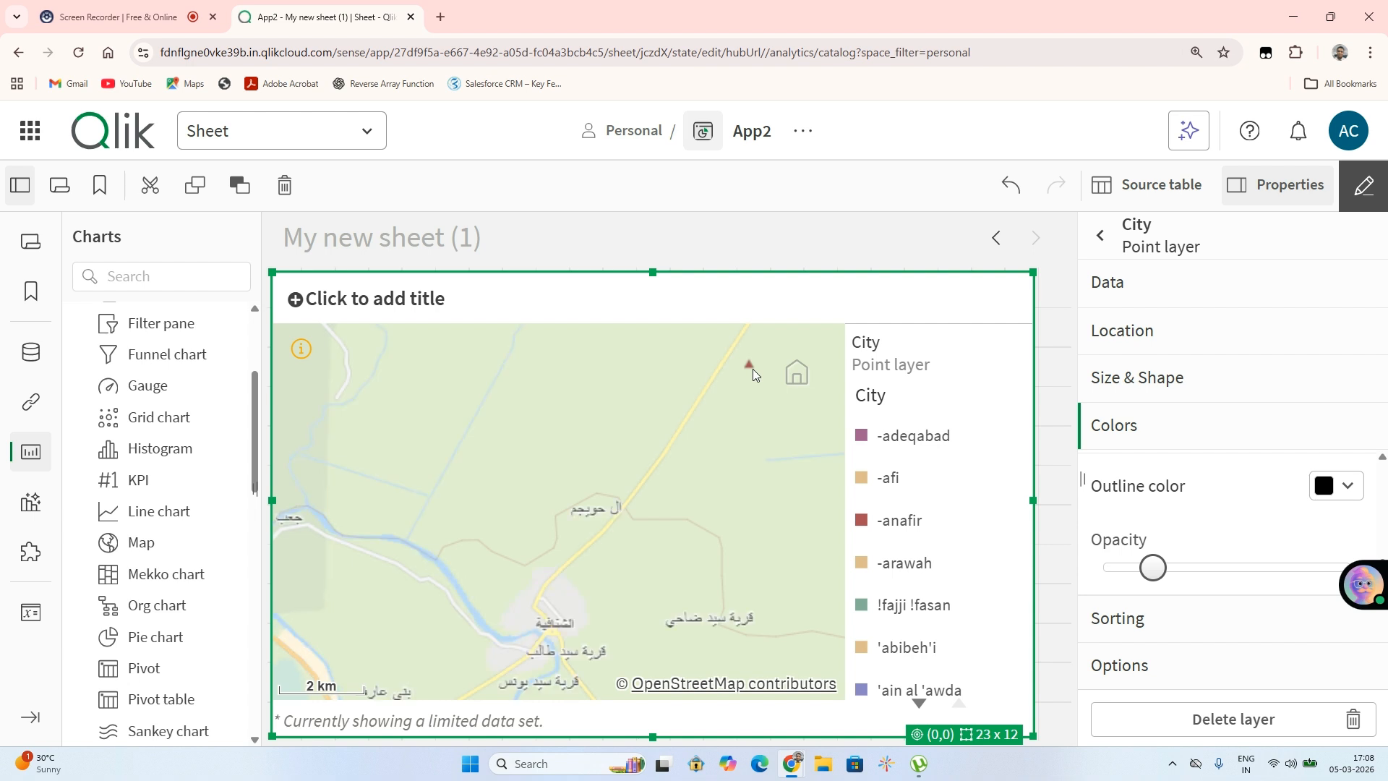
scroll(752, 369, up, 4)
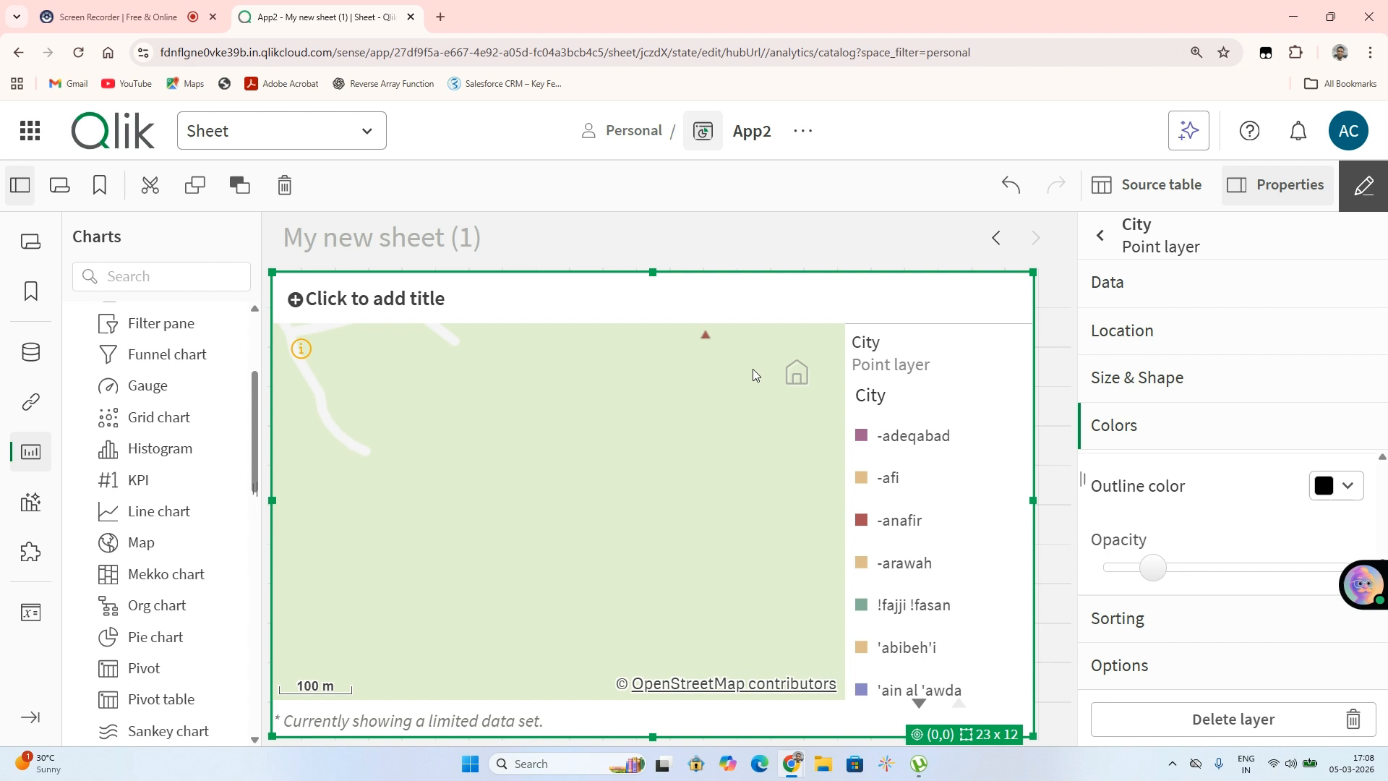
scroll(753, 369, down, 1)
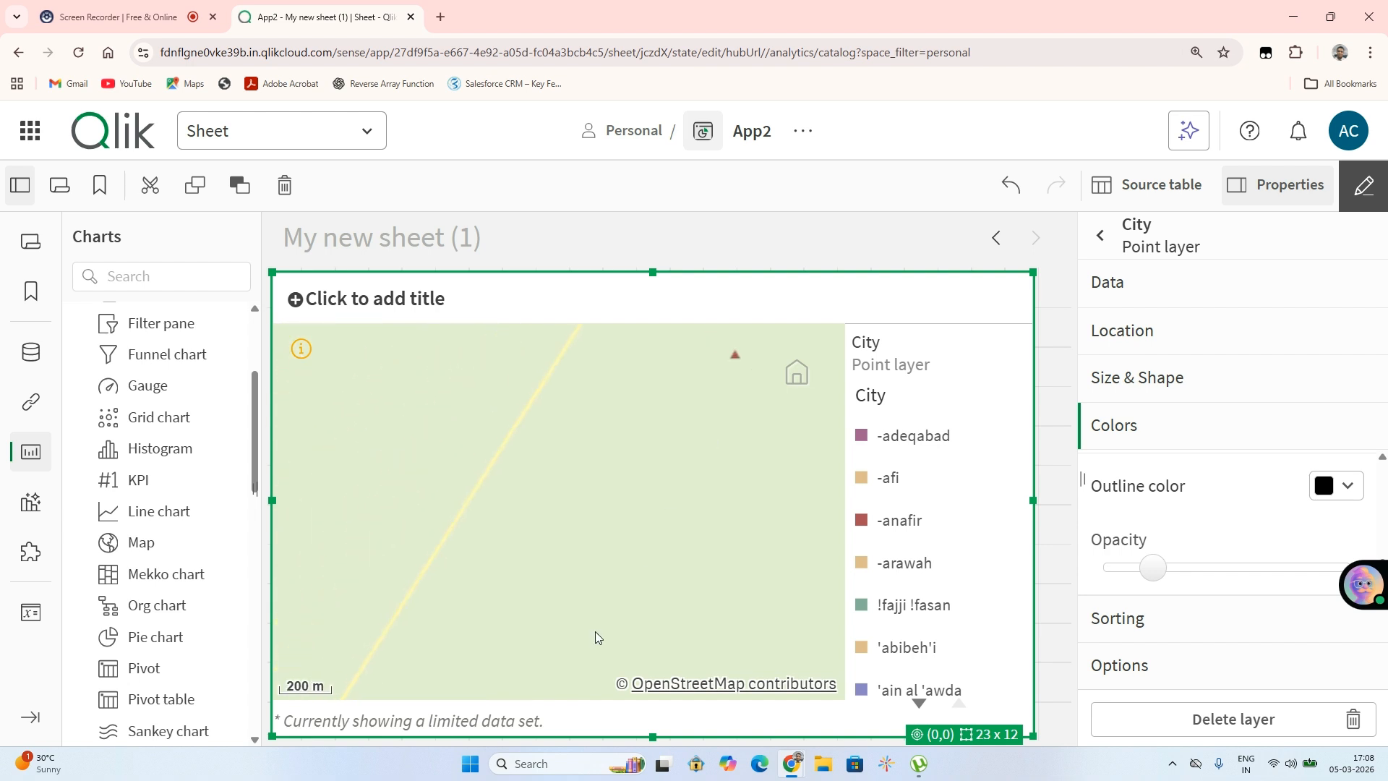
scroll(595, 631, down, 3)
scroll(594, 631, up, 3)
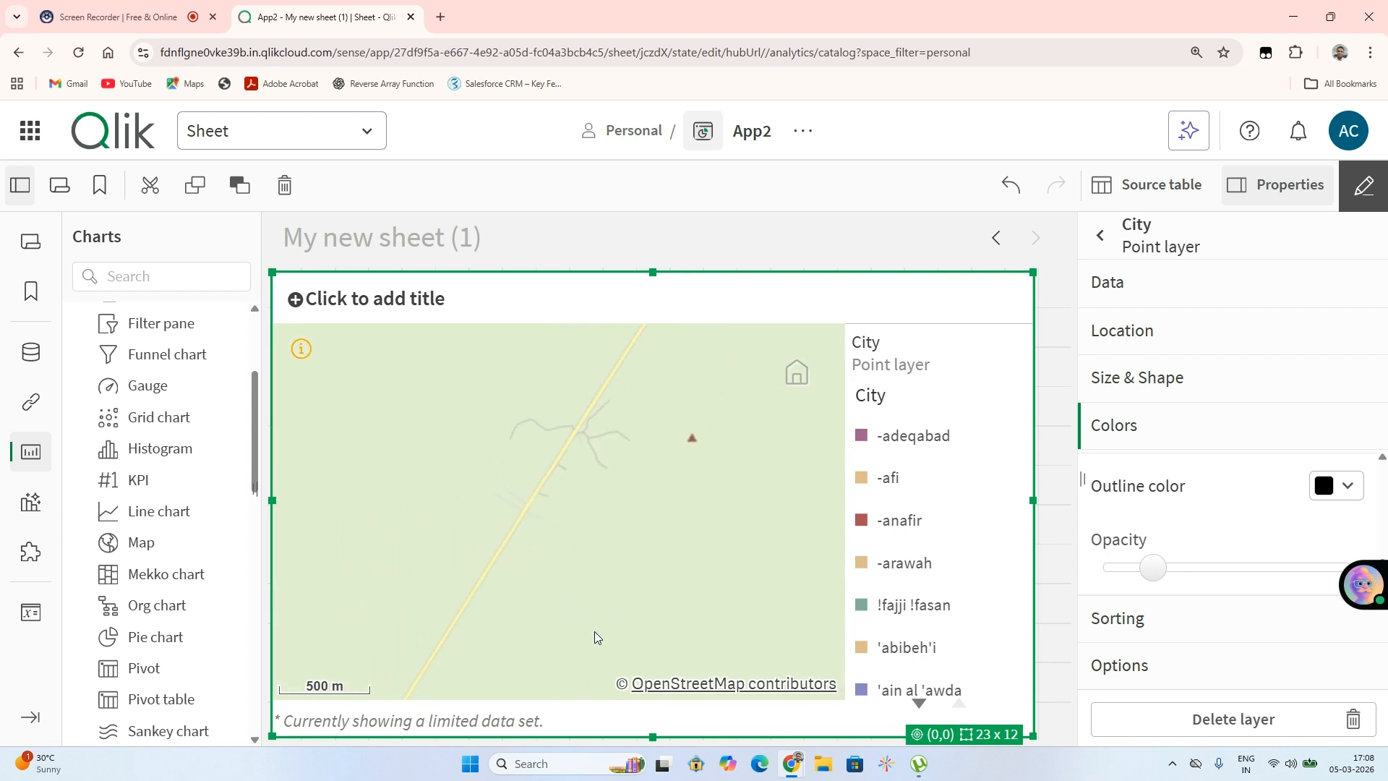
scroll(595, 631, down, 2)
scroll(594, 631, down, 4)
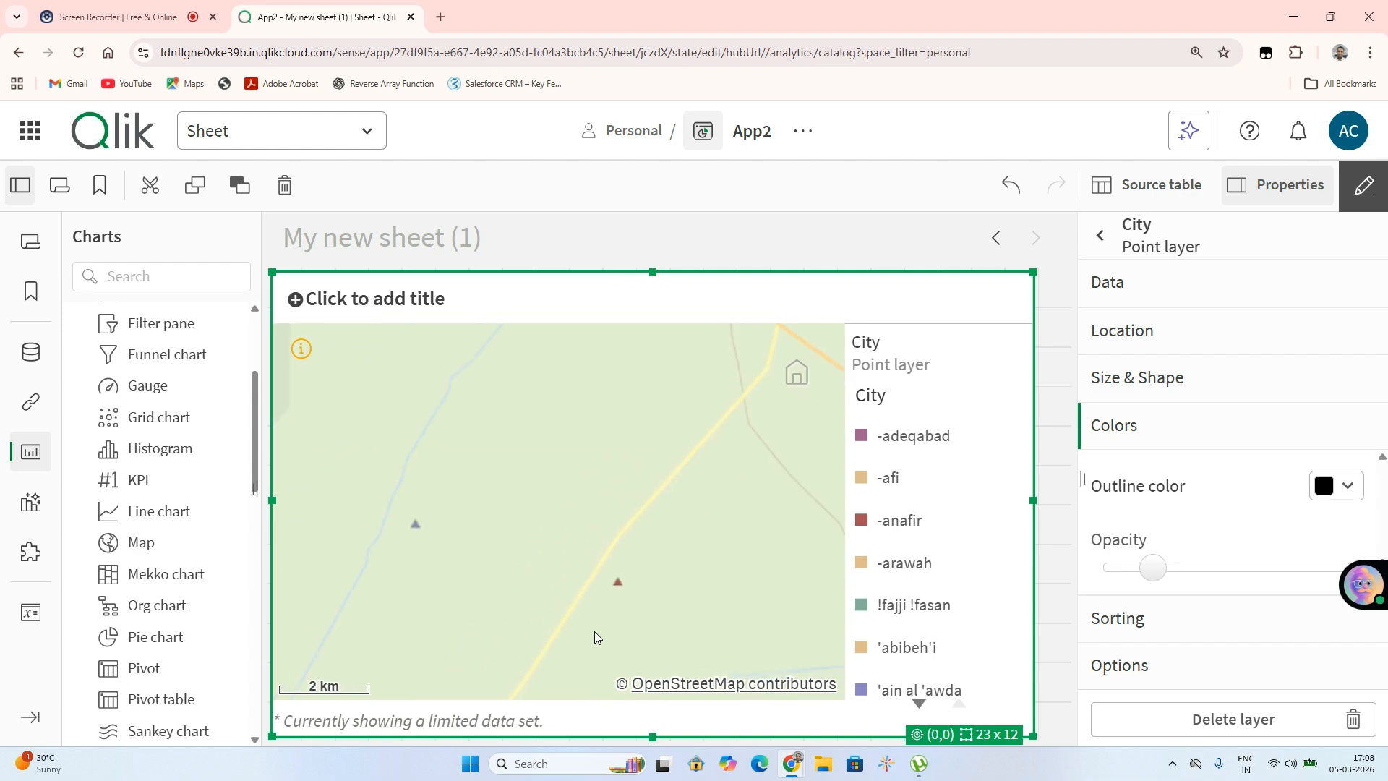
scroll(594, 635, down, 5)
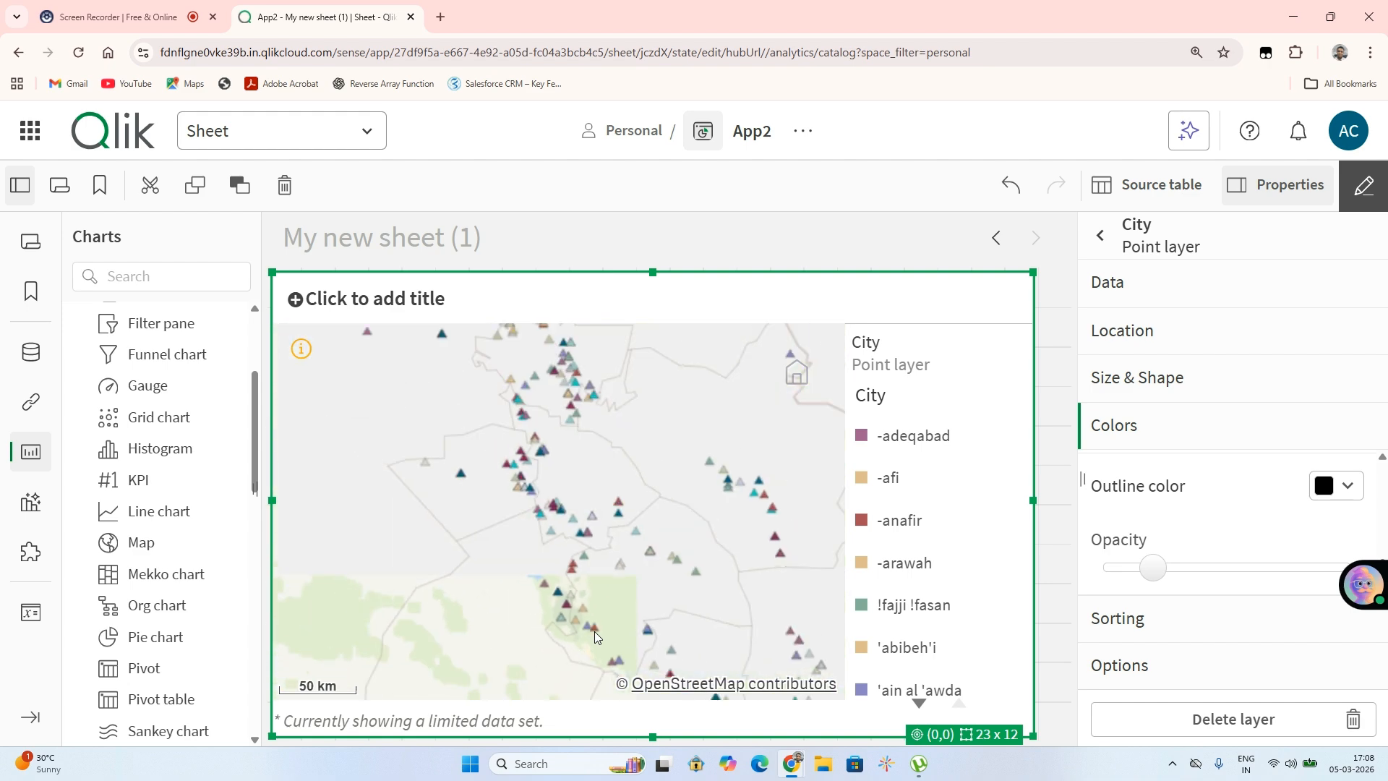
scroll(594, 635, down, 3)
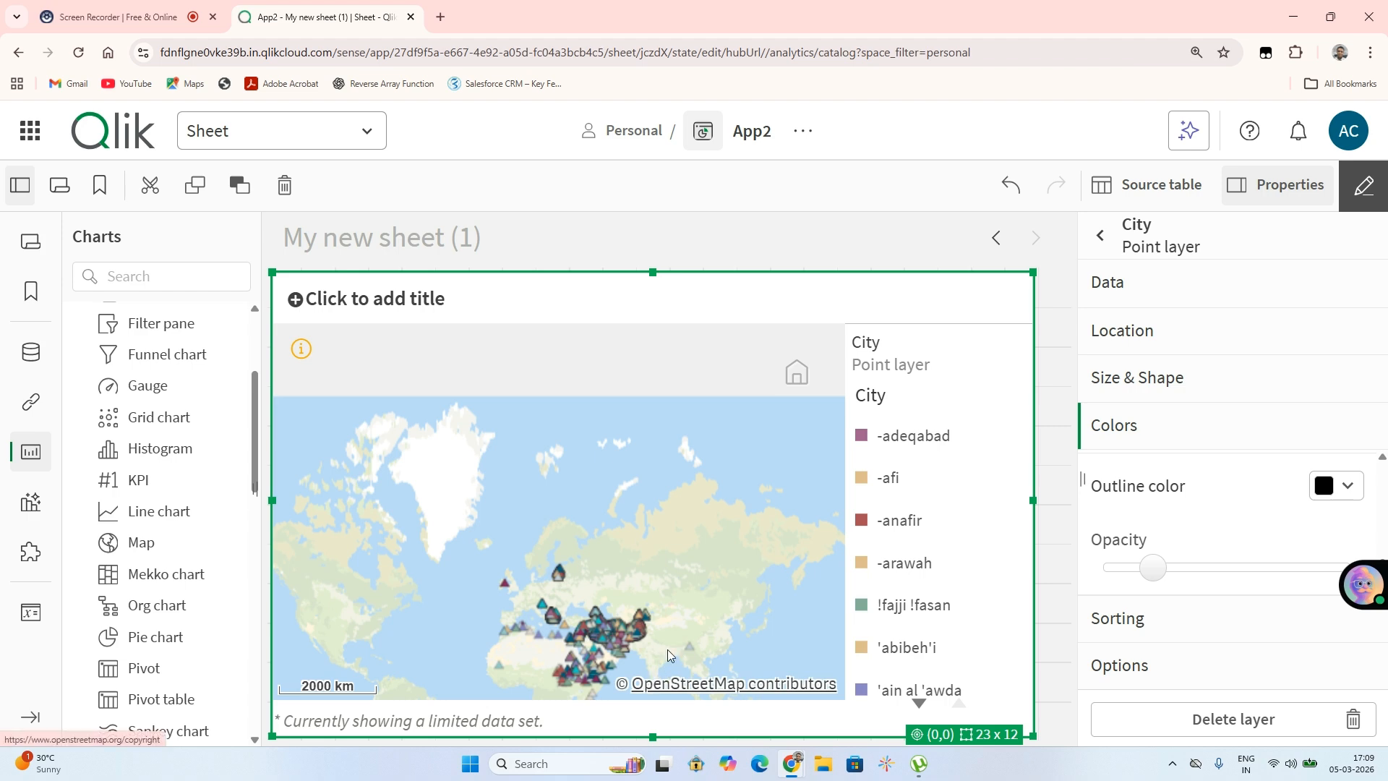
scroll(666, 662, up, 5)
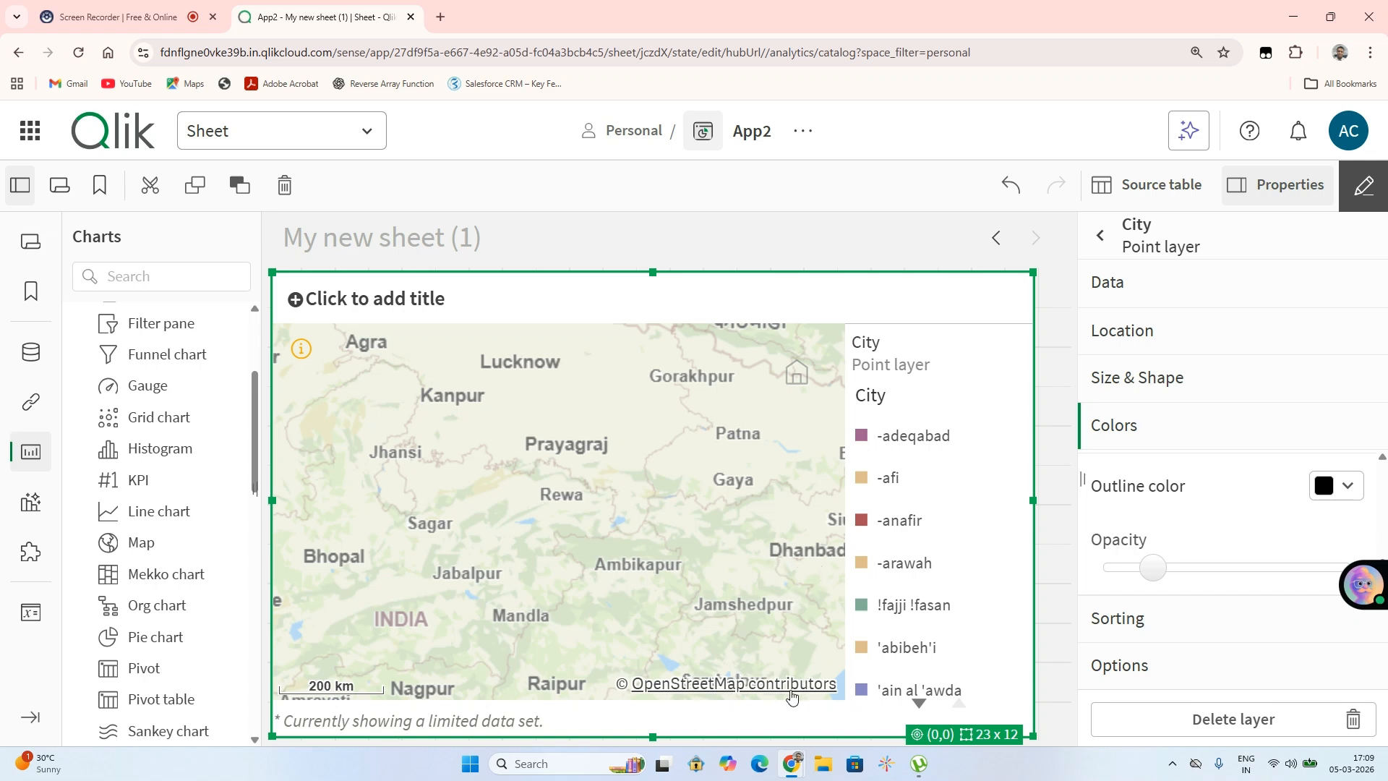
scroll(792, 698, up, 5)
scroll(792, 698, down, 5)
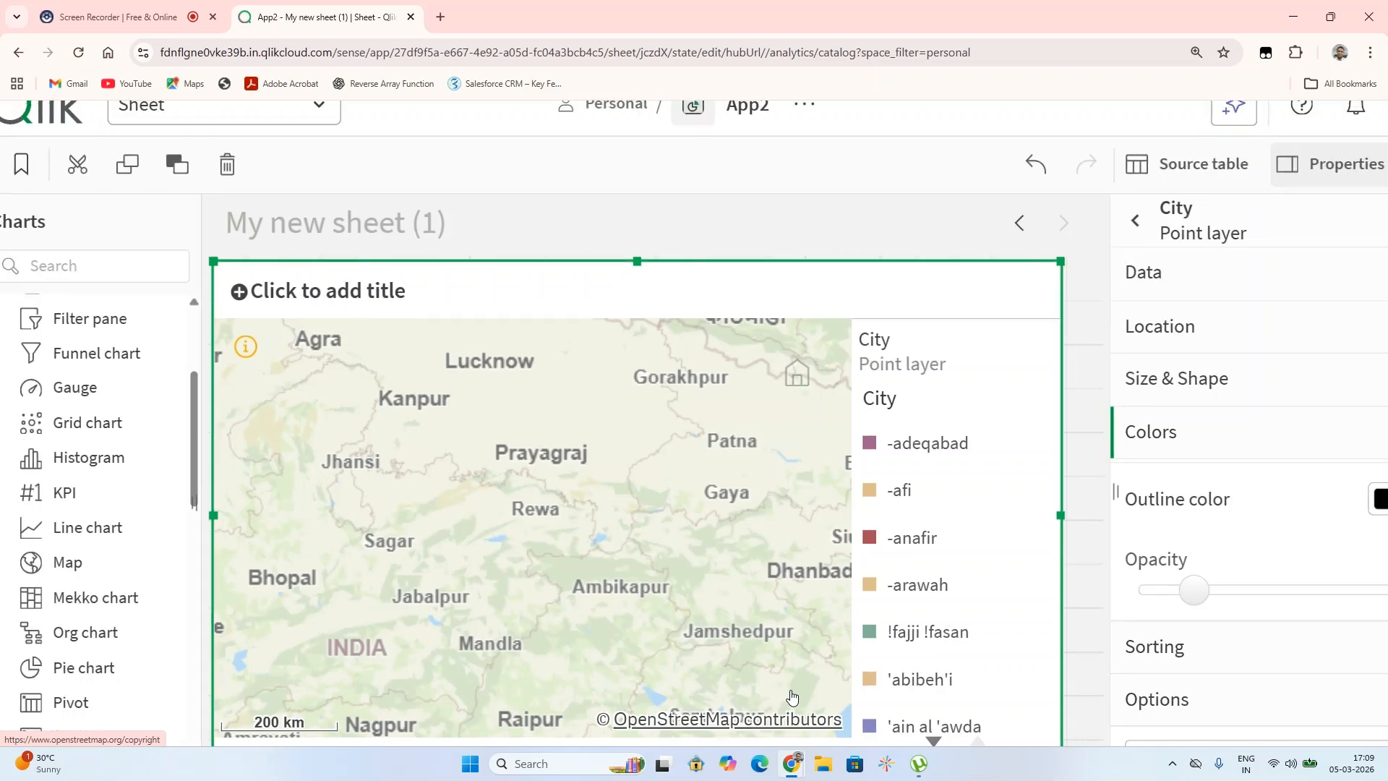
scroll(789, 707, up, 5)
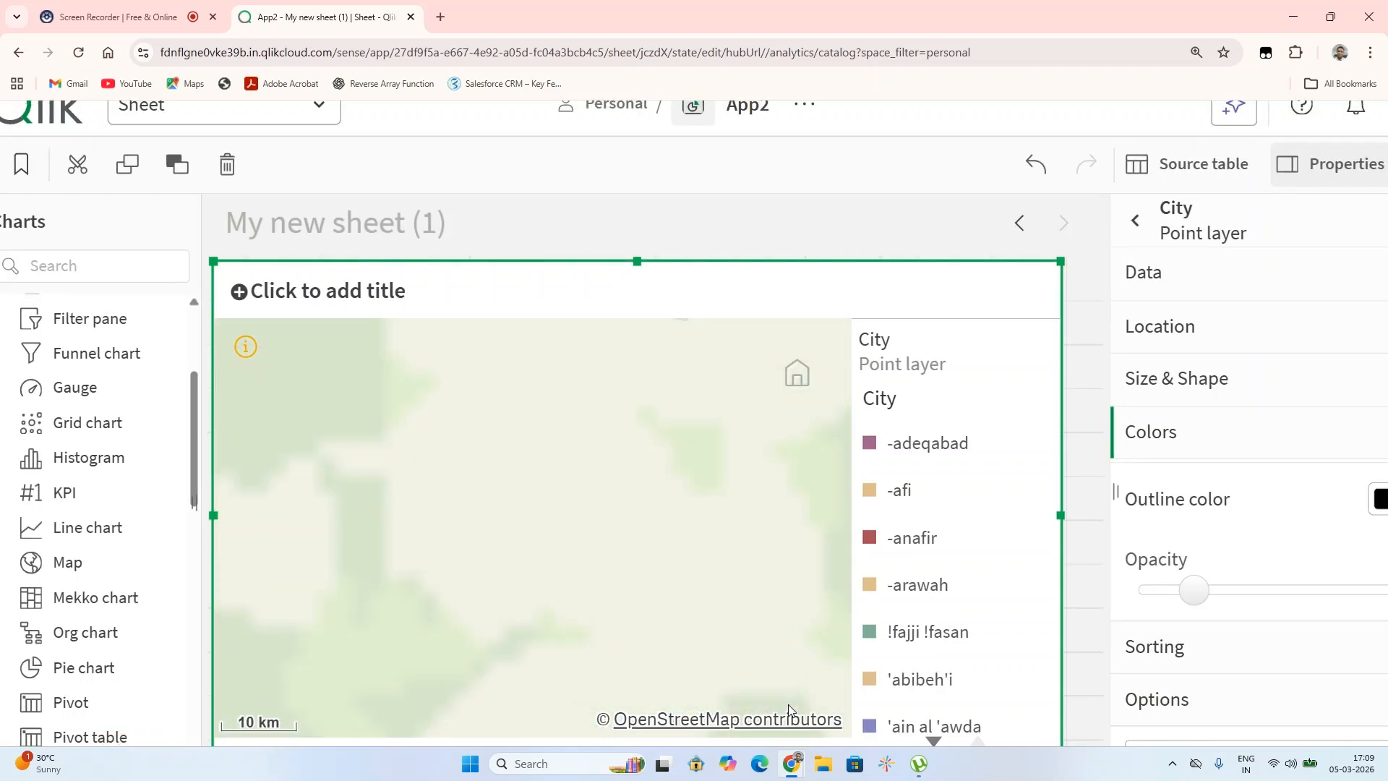
scroll(787, 700, down, 3)
scroll(788, 700, up, 3)
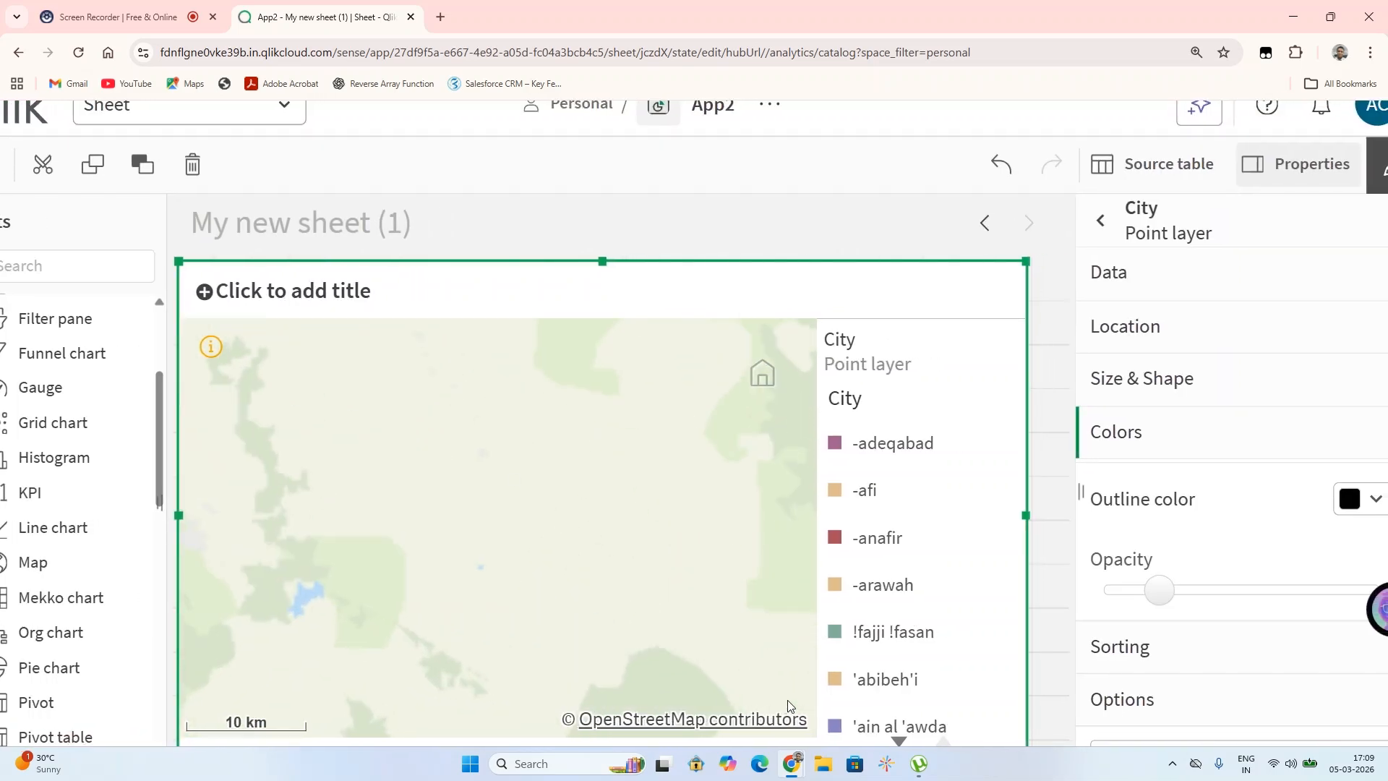
scroll(787, 700, down, 2)
scroll(788, 700, down, 2)
scroll(787, 700, up, 3)
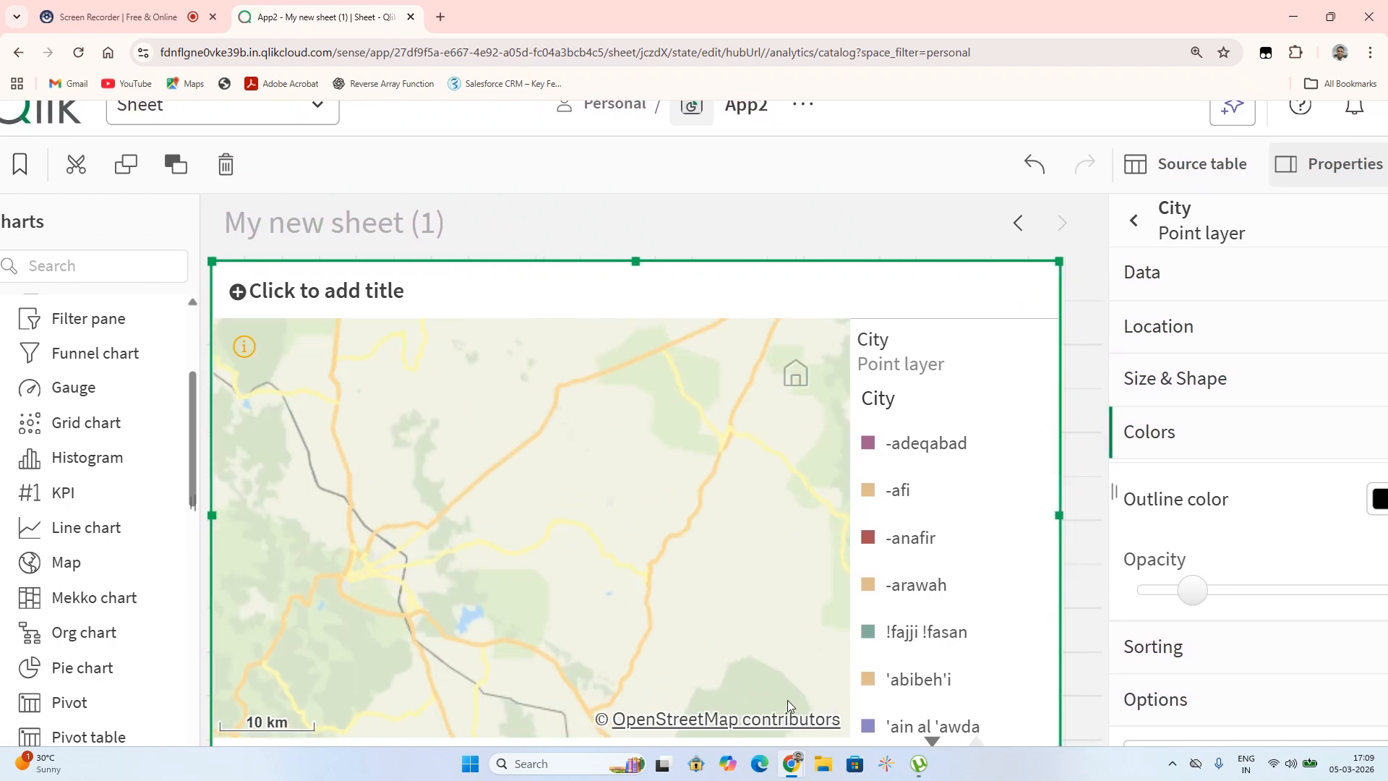
scroll(787, 699, down, 1)
scroll(787, 700, down, 2)
scroll(787, 700, down, 2)
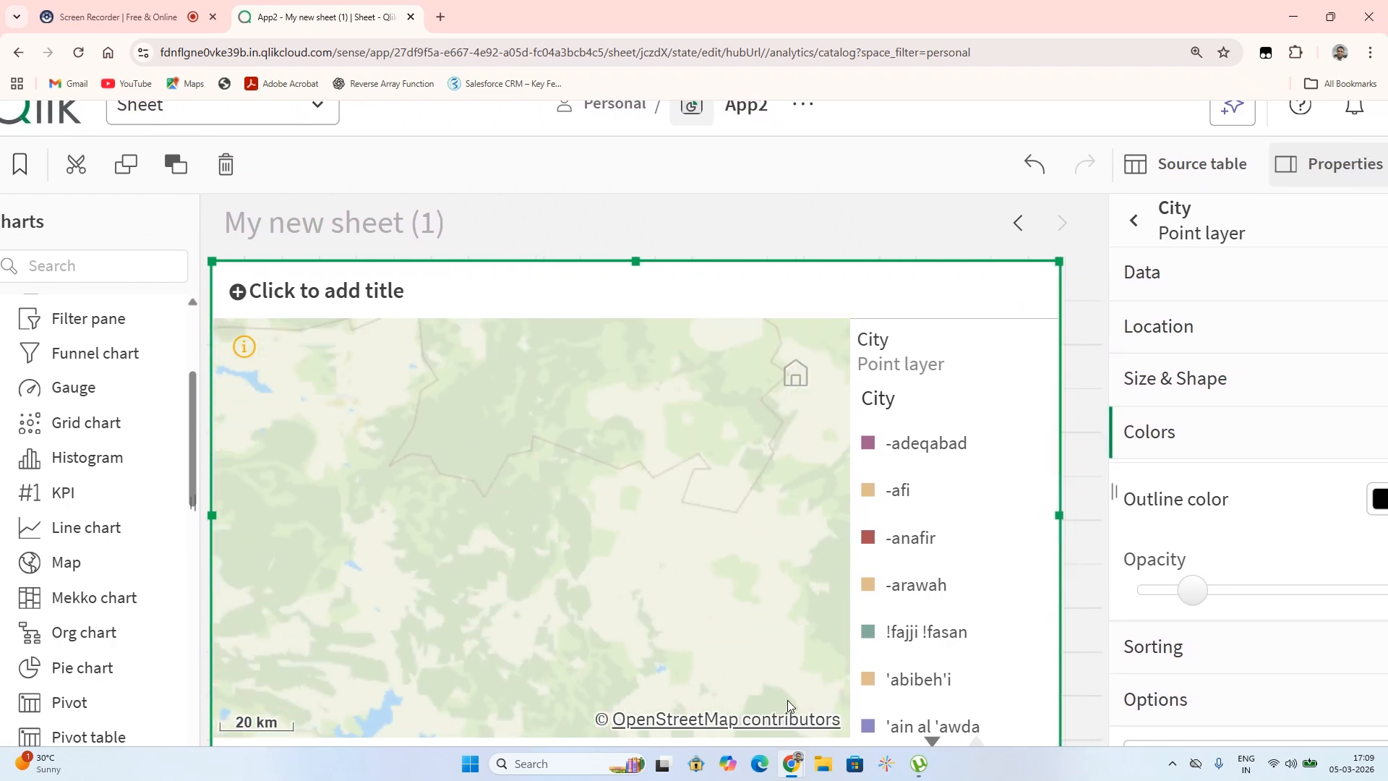
scroll(788, 700, down, 3)
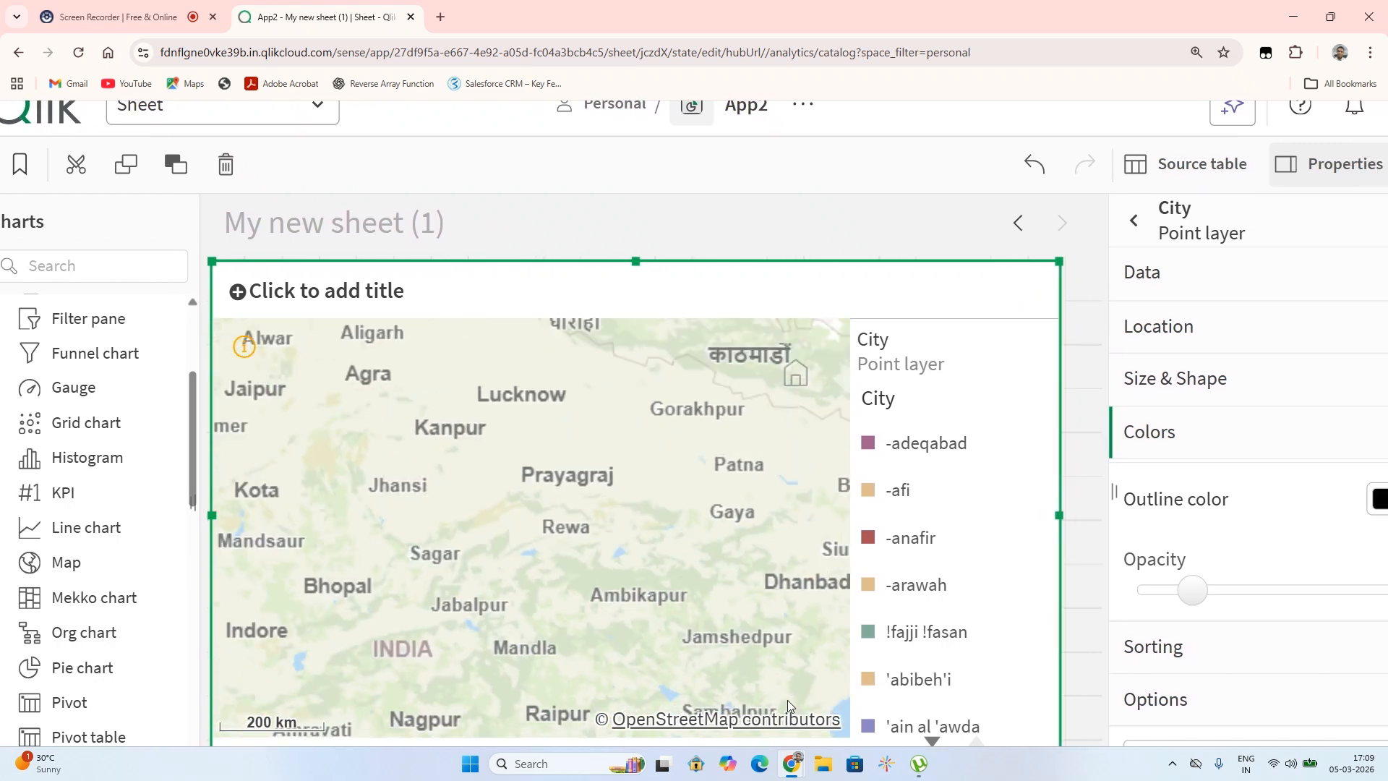
scroll(787, 700, down, 2)
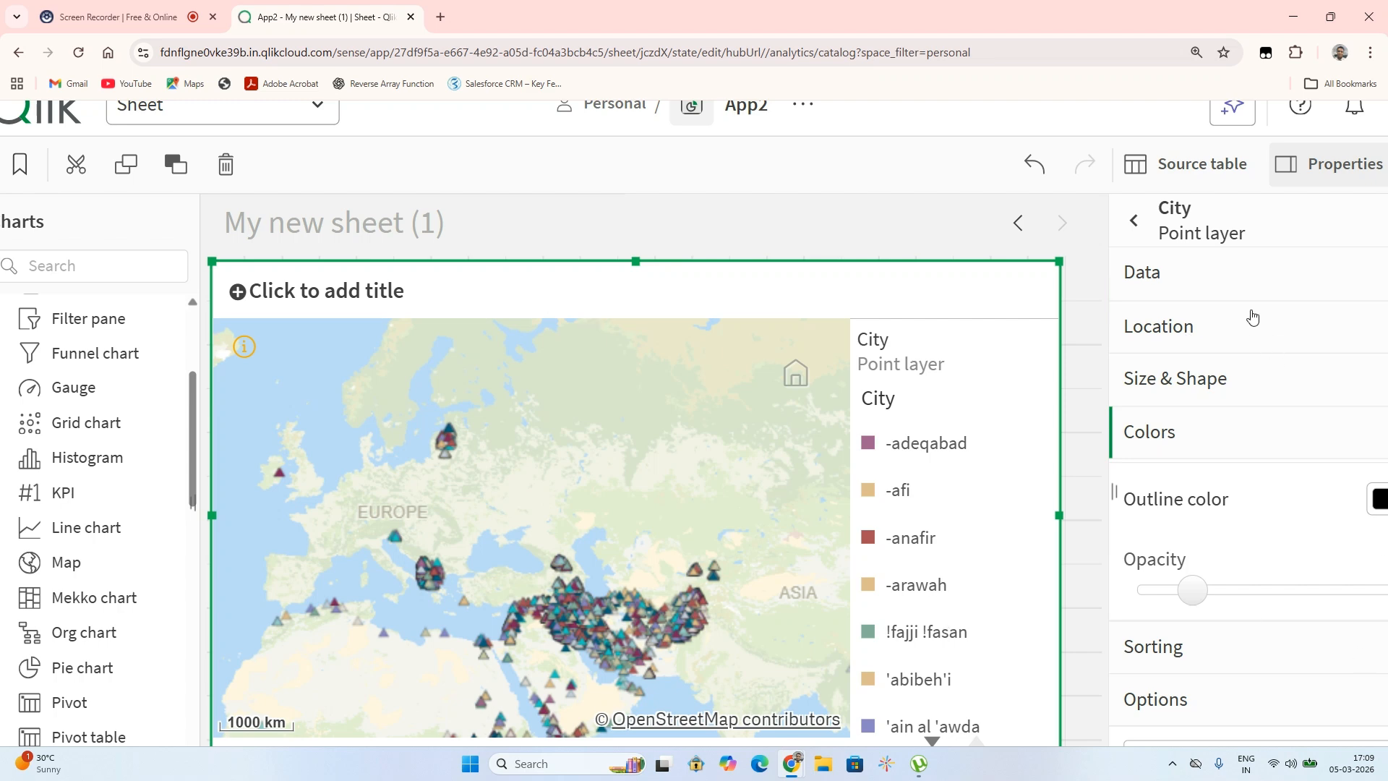
Browse the point layer's Data and Options sections, opening and closing the Tooltip settings
click(1191, 270)
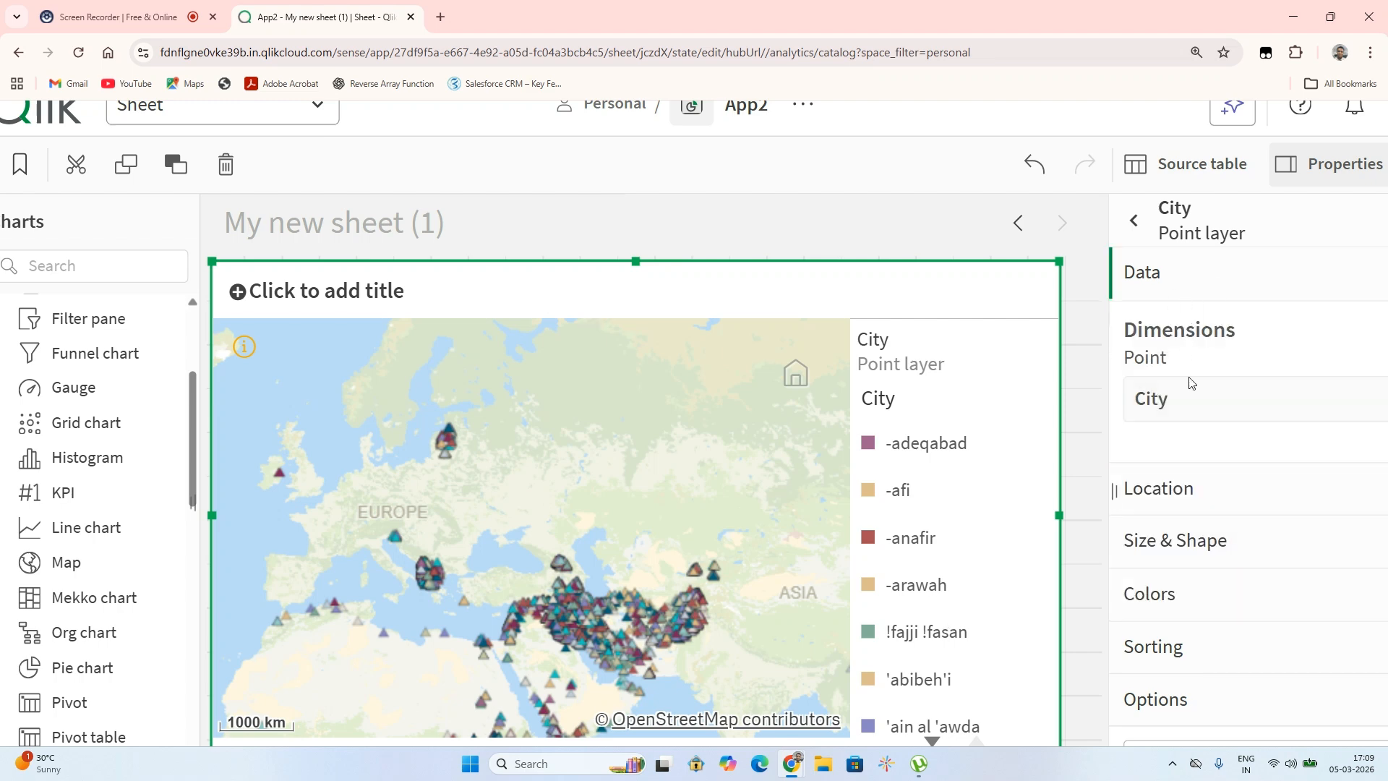
click(1253, 695)
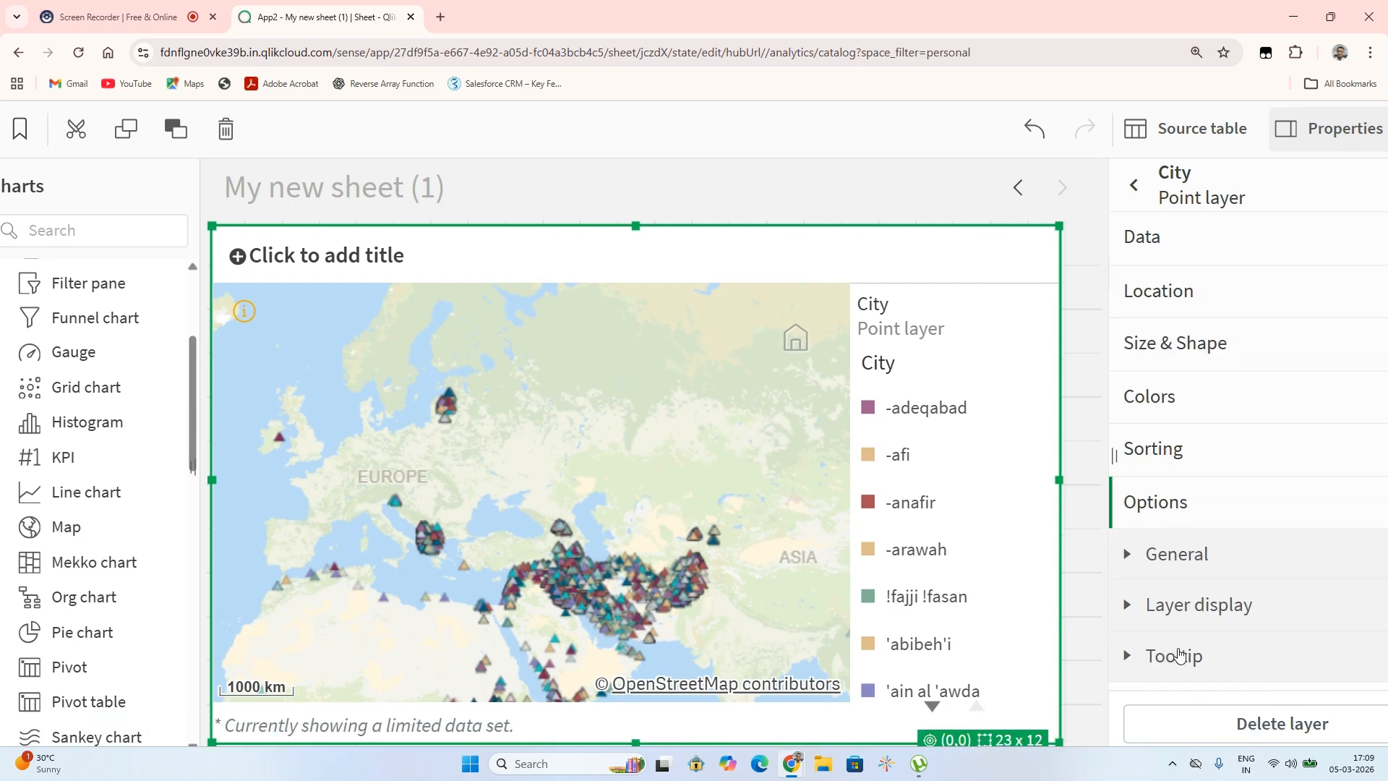
click(1180, 655)
click(1178, 655)
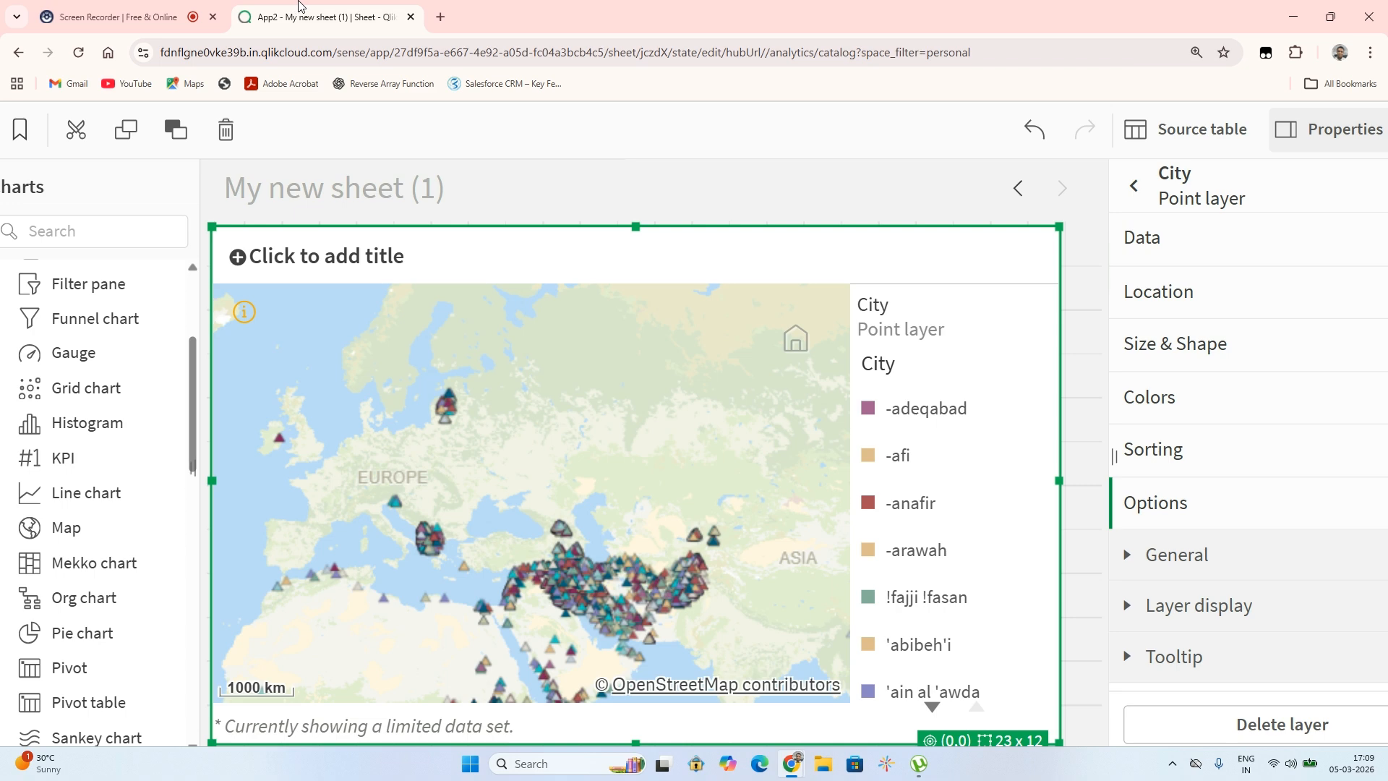
click(120, 20)
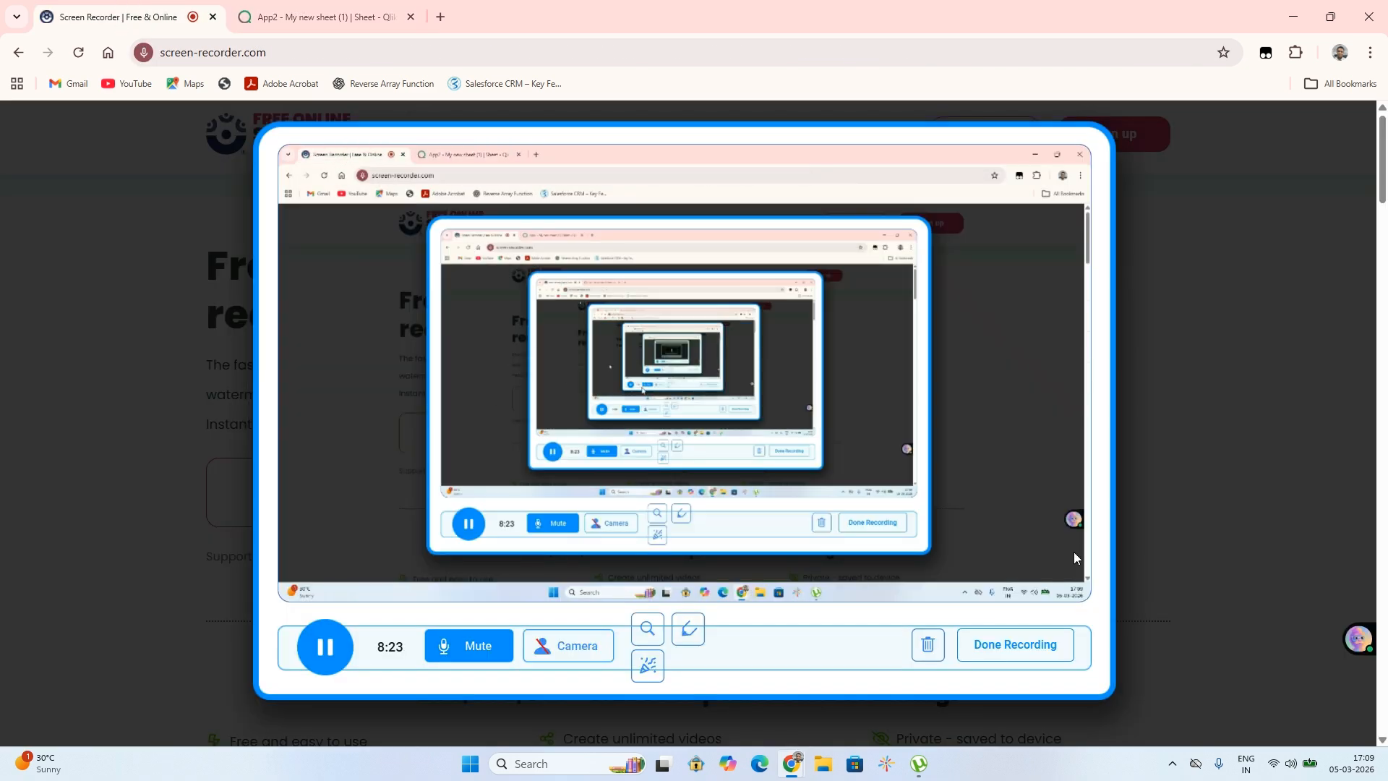